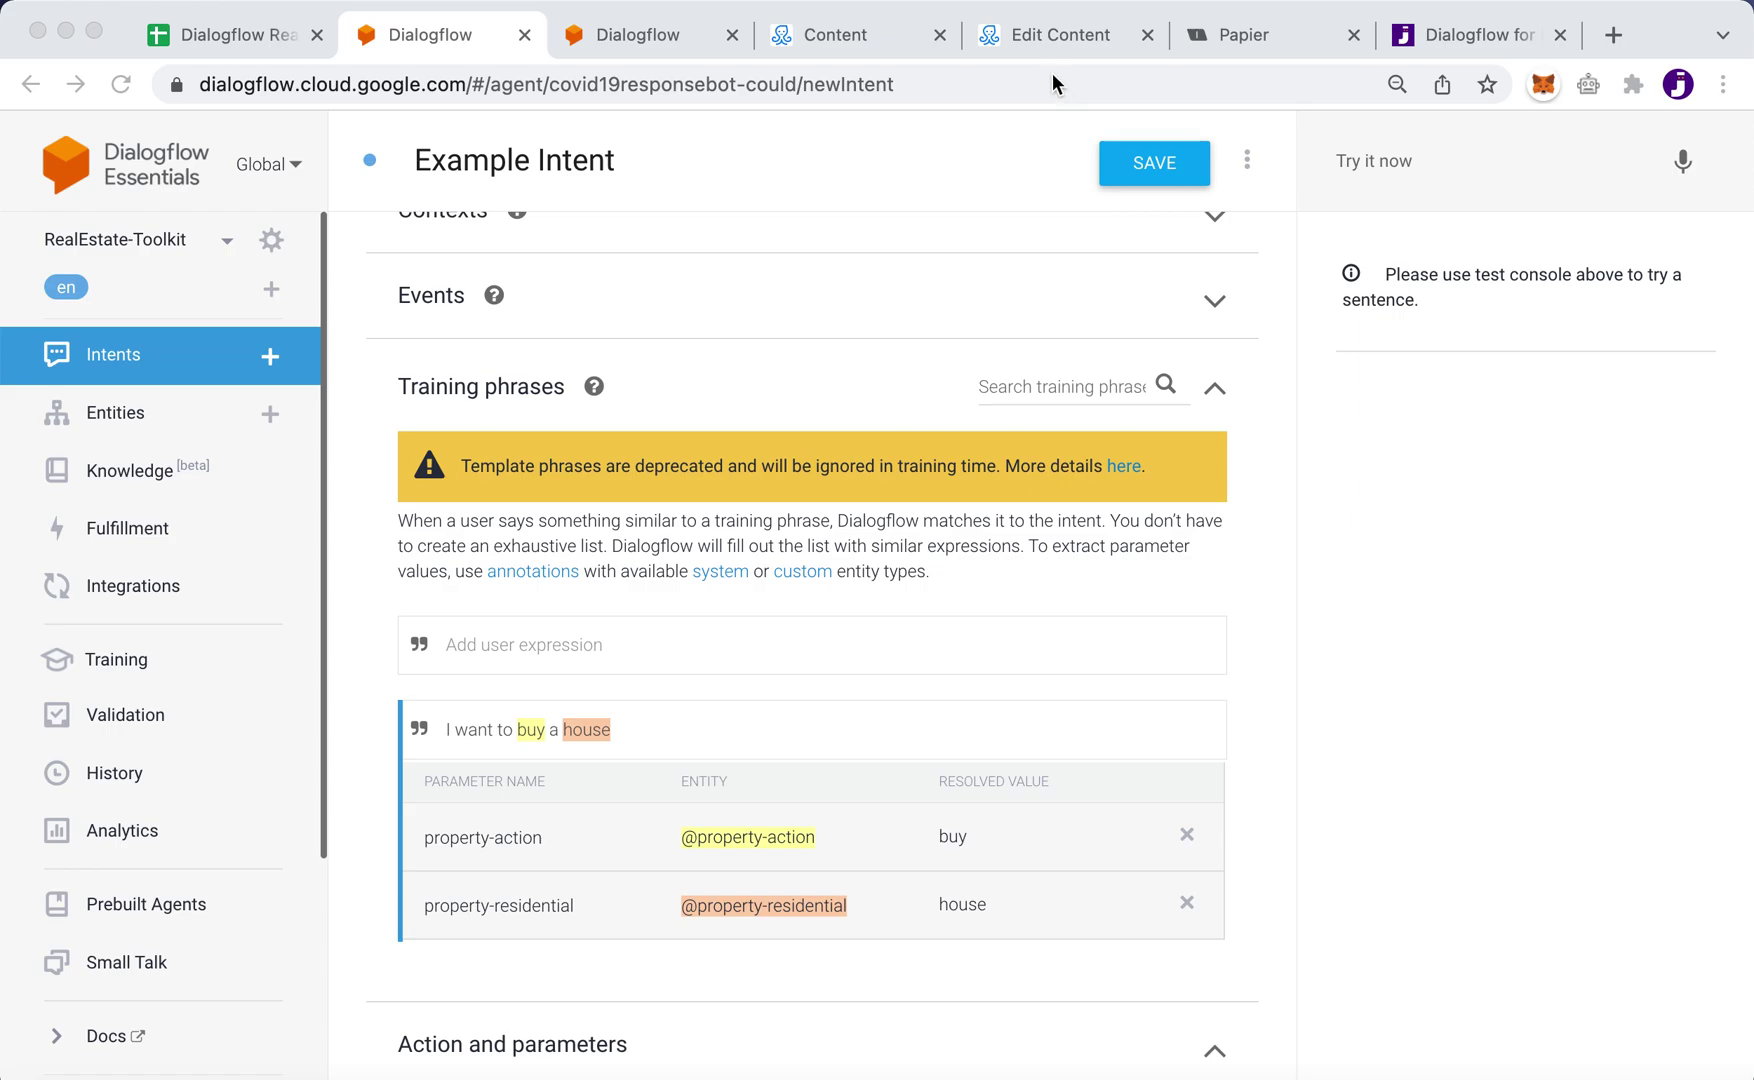
Step: Review the Real Estate flows in ManyChat alongside the annotated training phrase of the Example Intent in Dialogflow
click(839, 41)
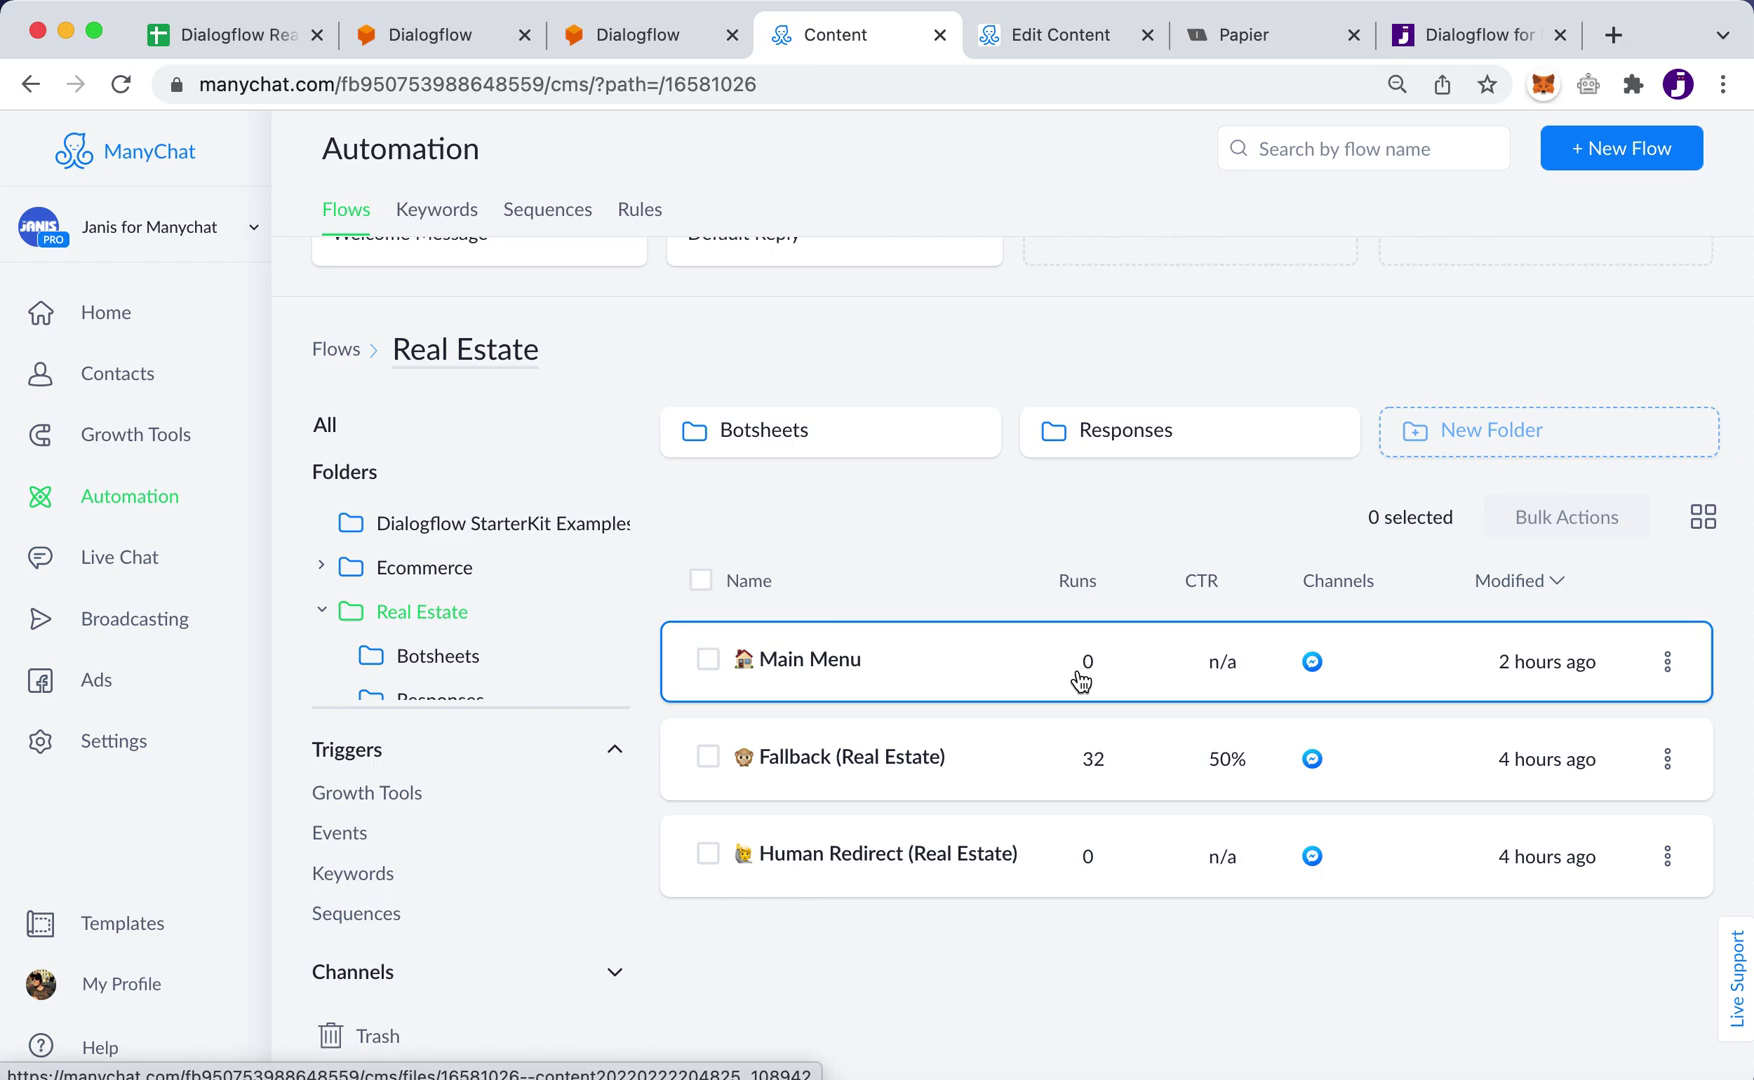
click(420, 47)
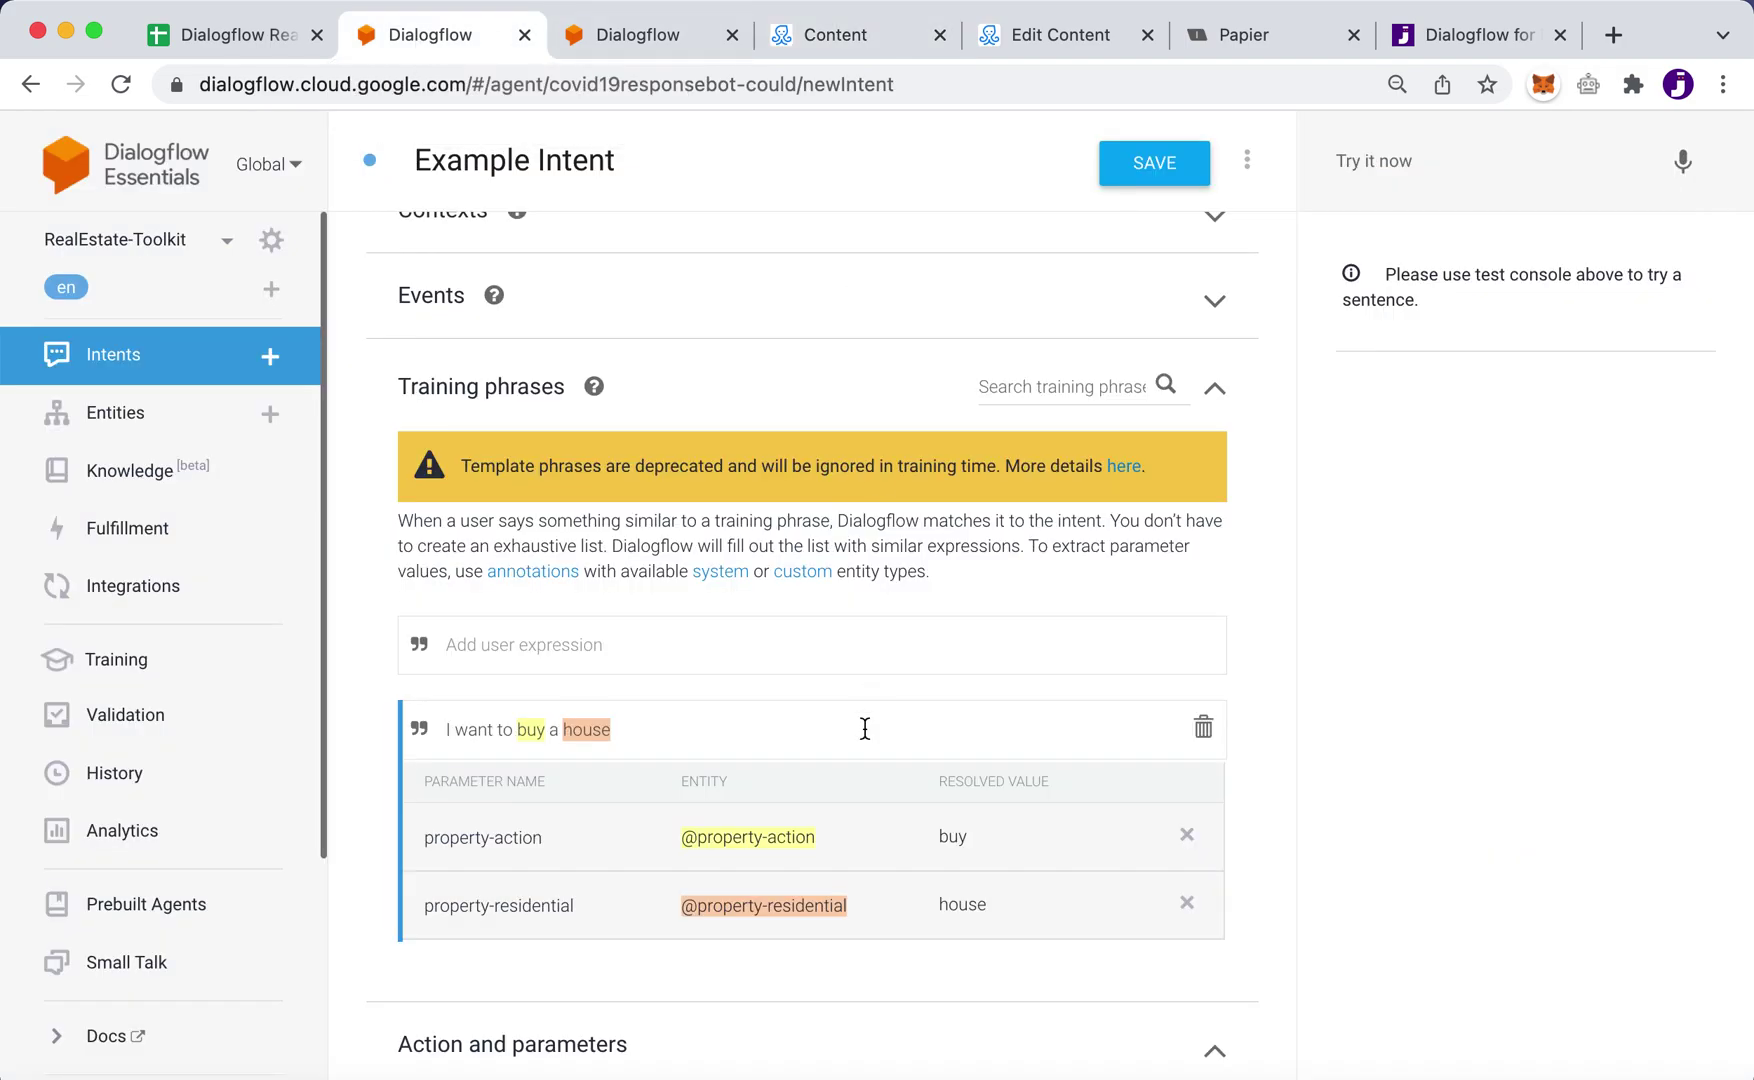
scroll(865, 728, down, 2)
scroll(865, 728, down, 5)
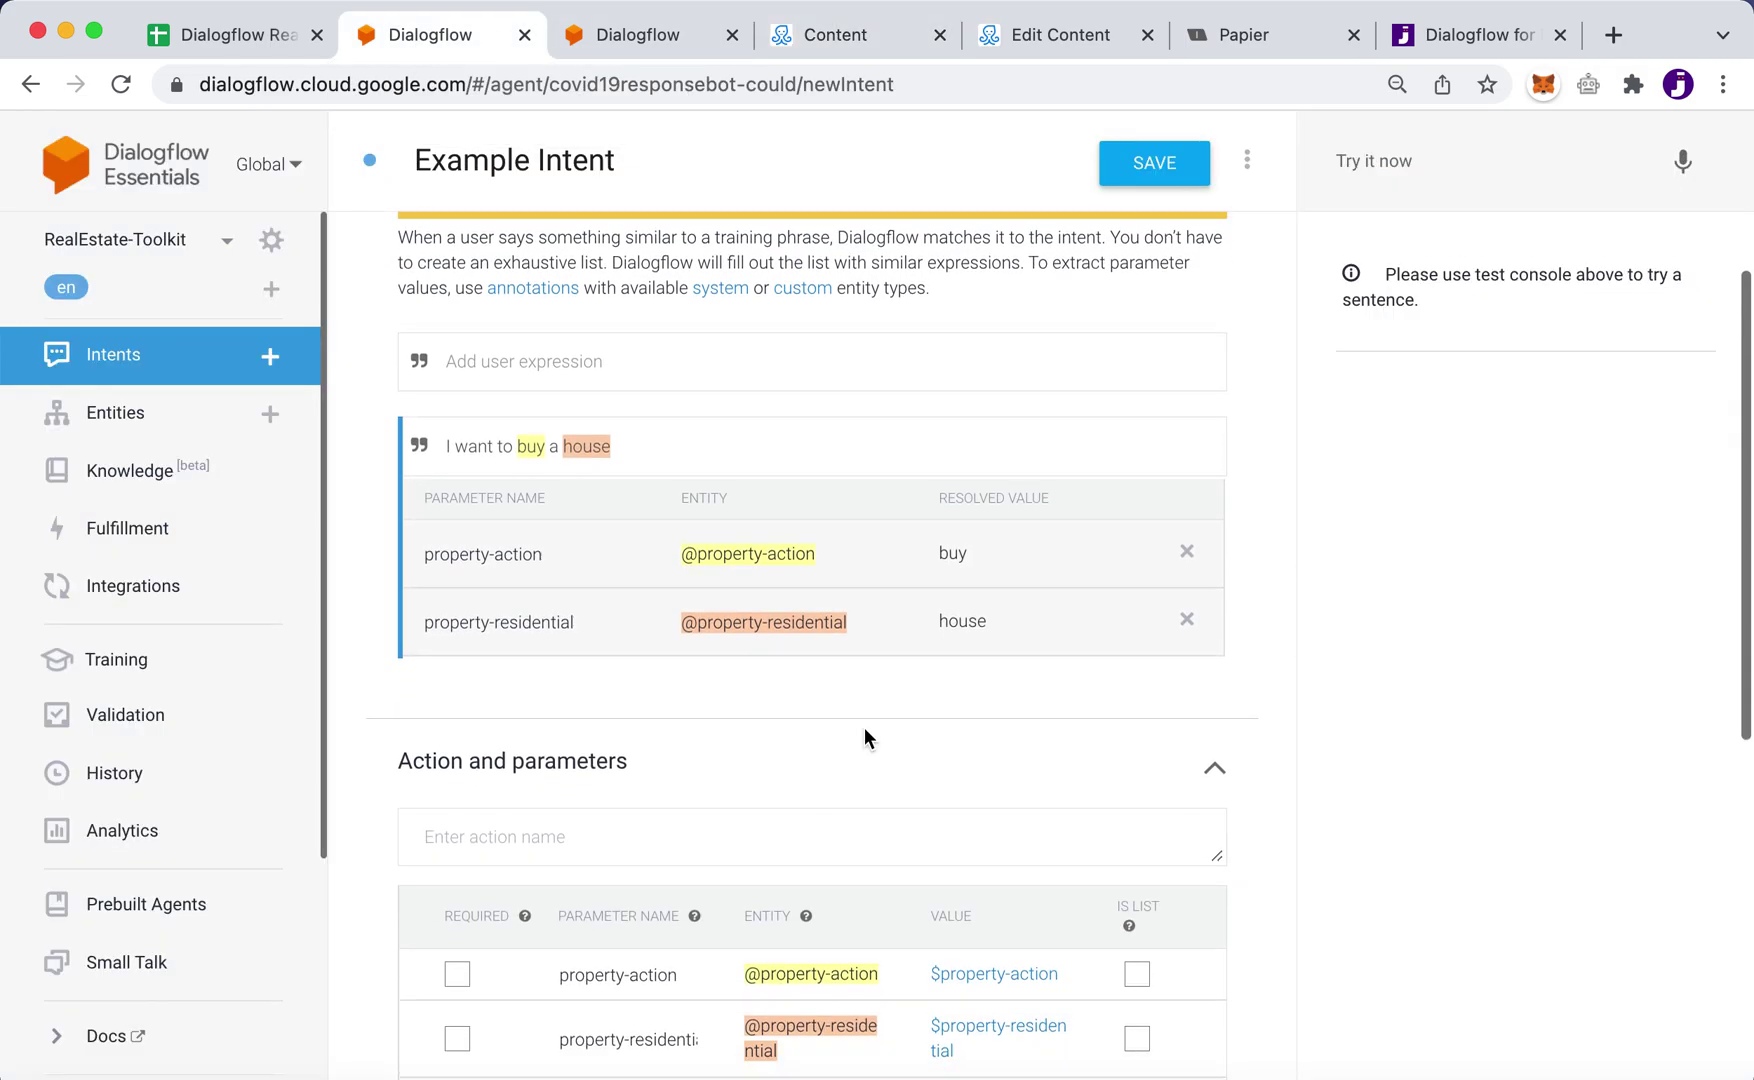
scroll(865, 730, up, 2)
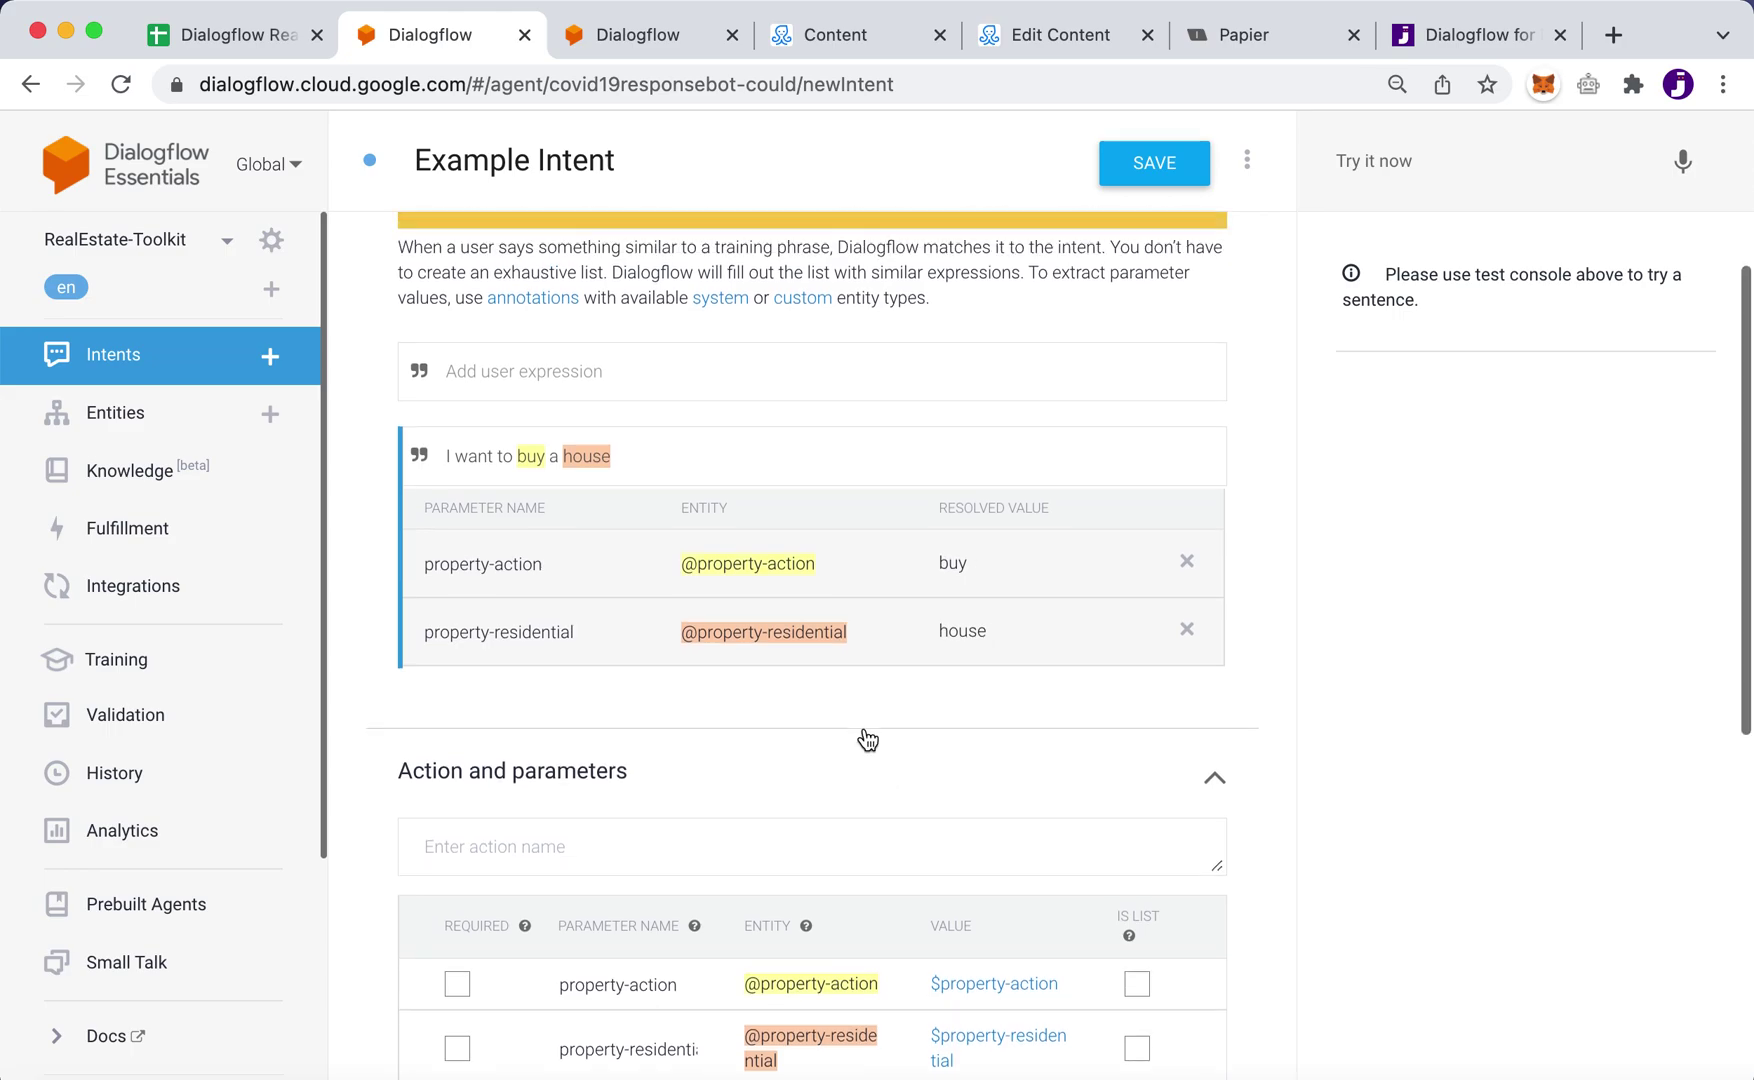
scroll(867, 740, up, 2)
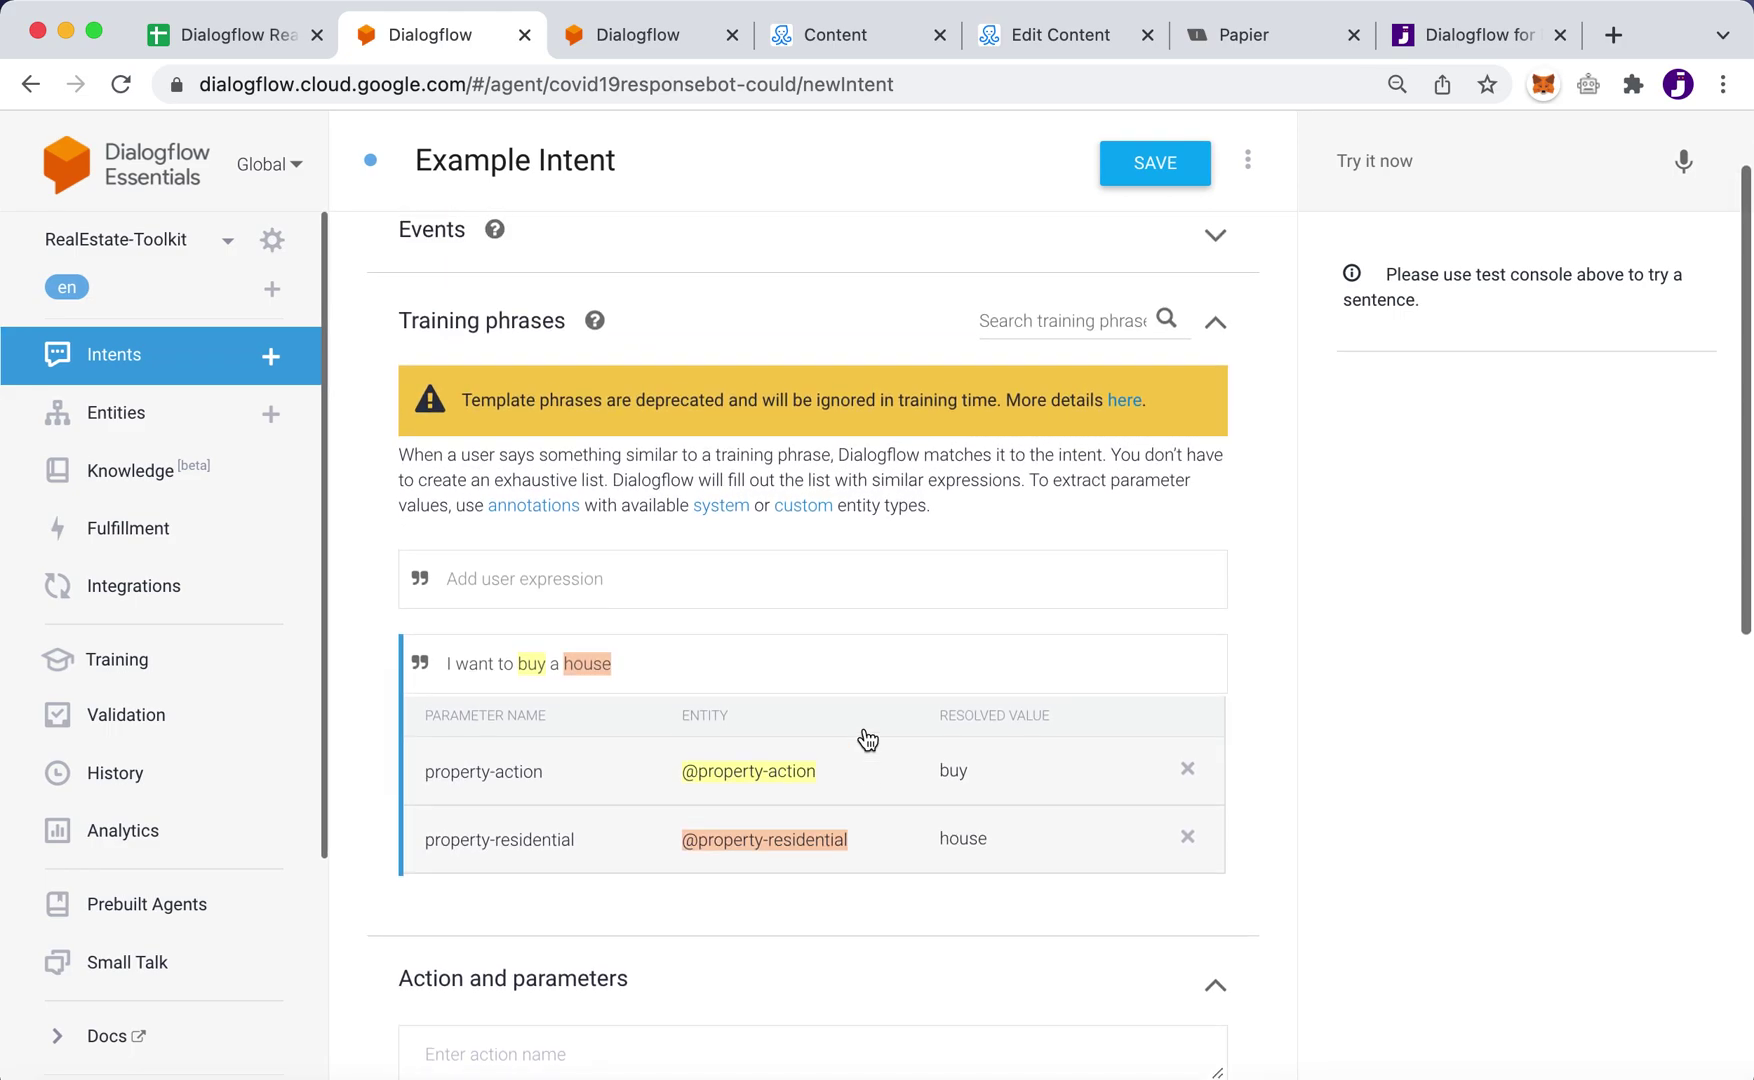
scroll(867, 740, up, 1)
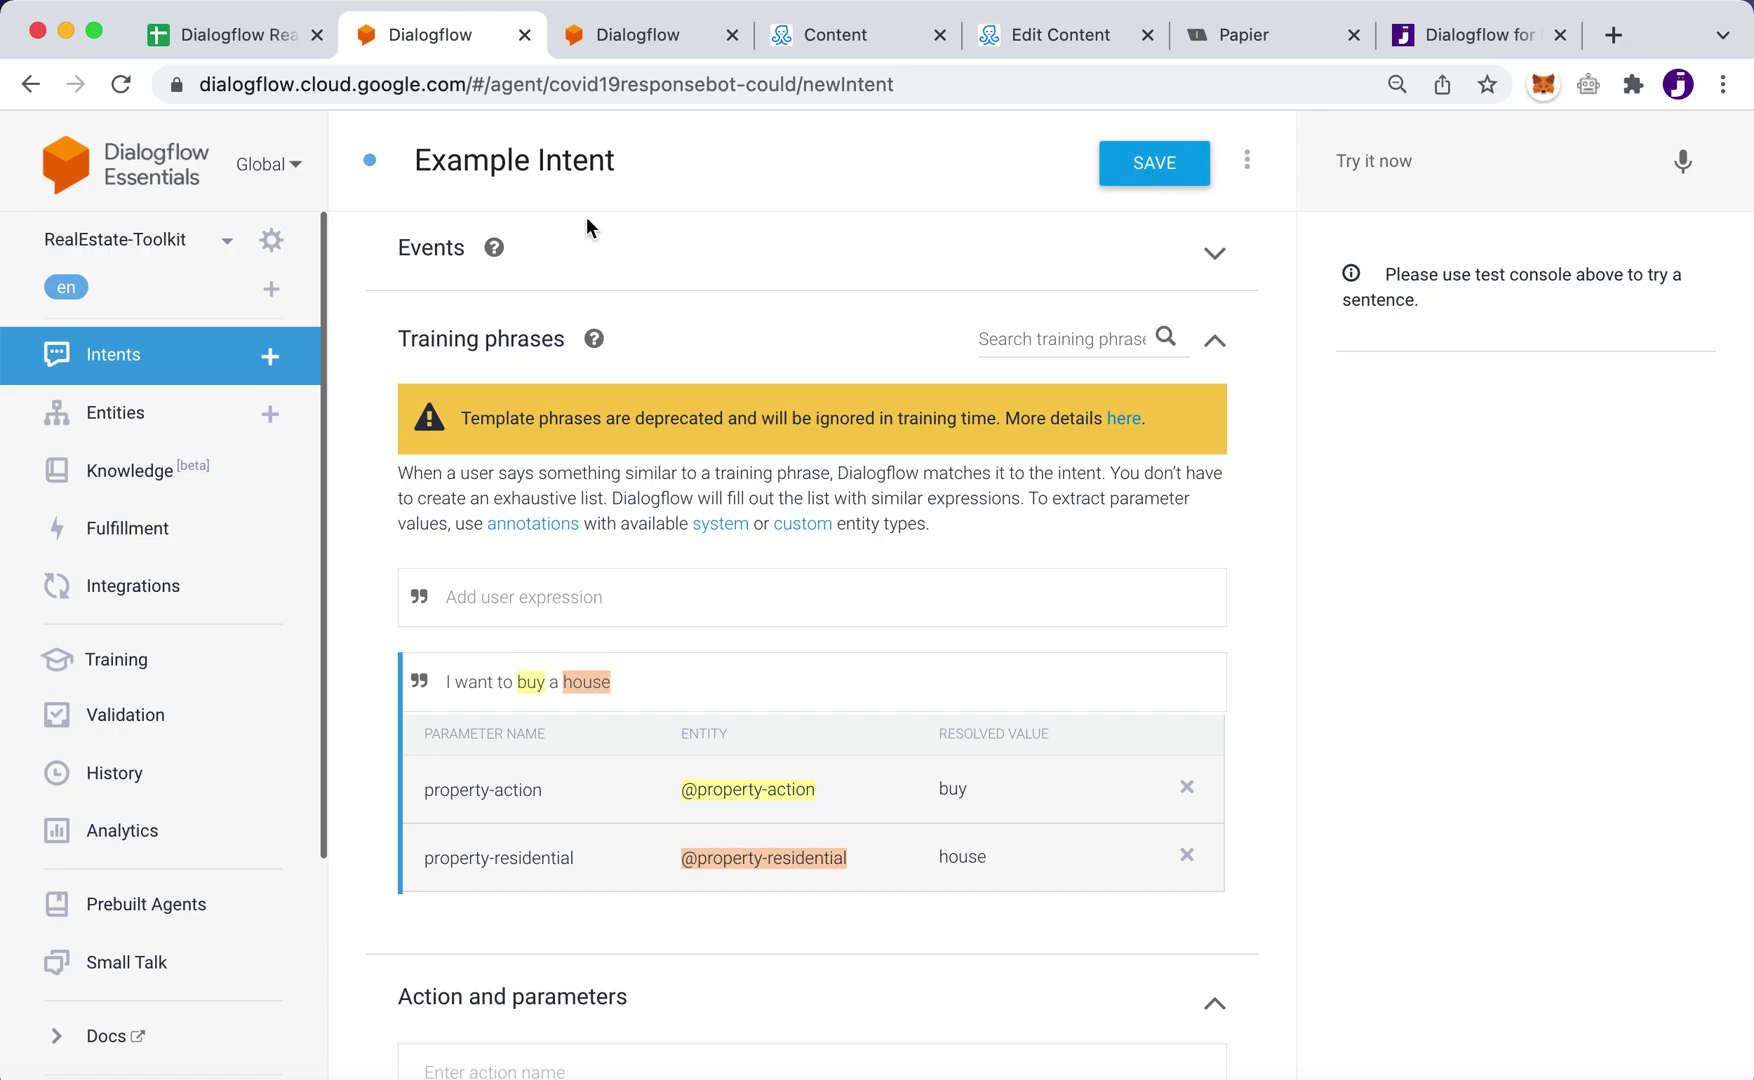
scroll(1037, 640, down, 4)
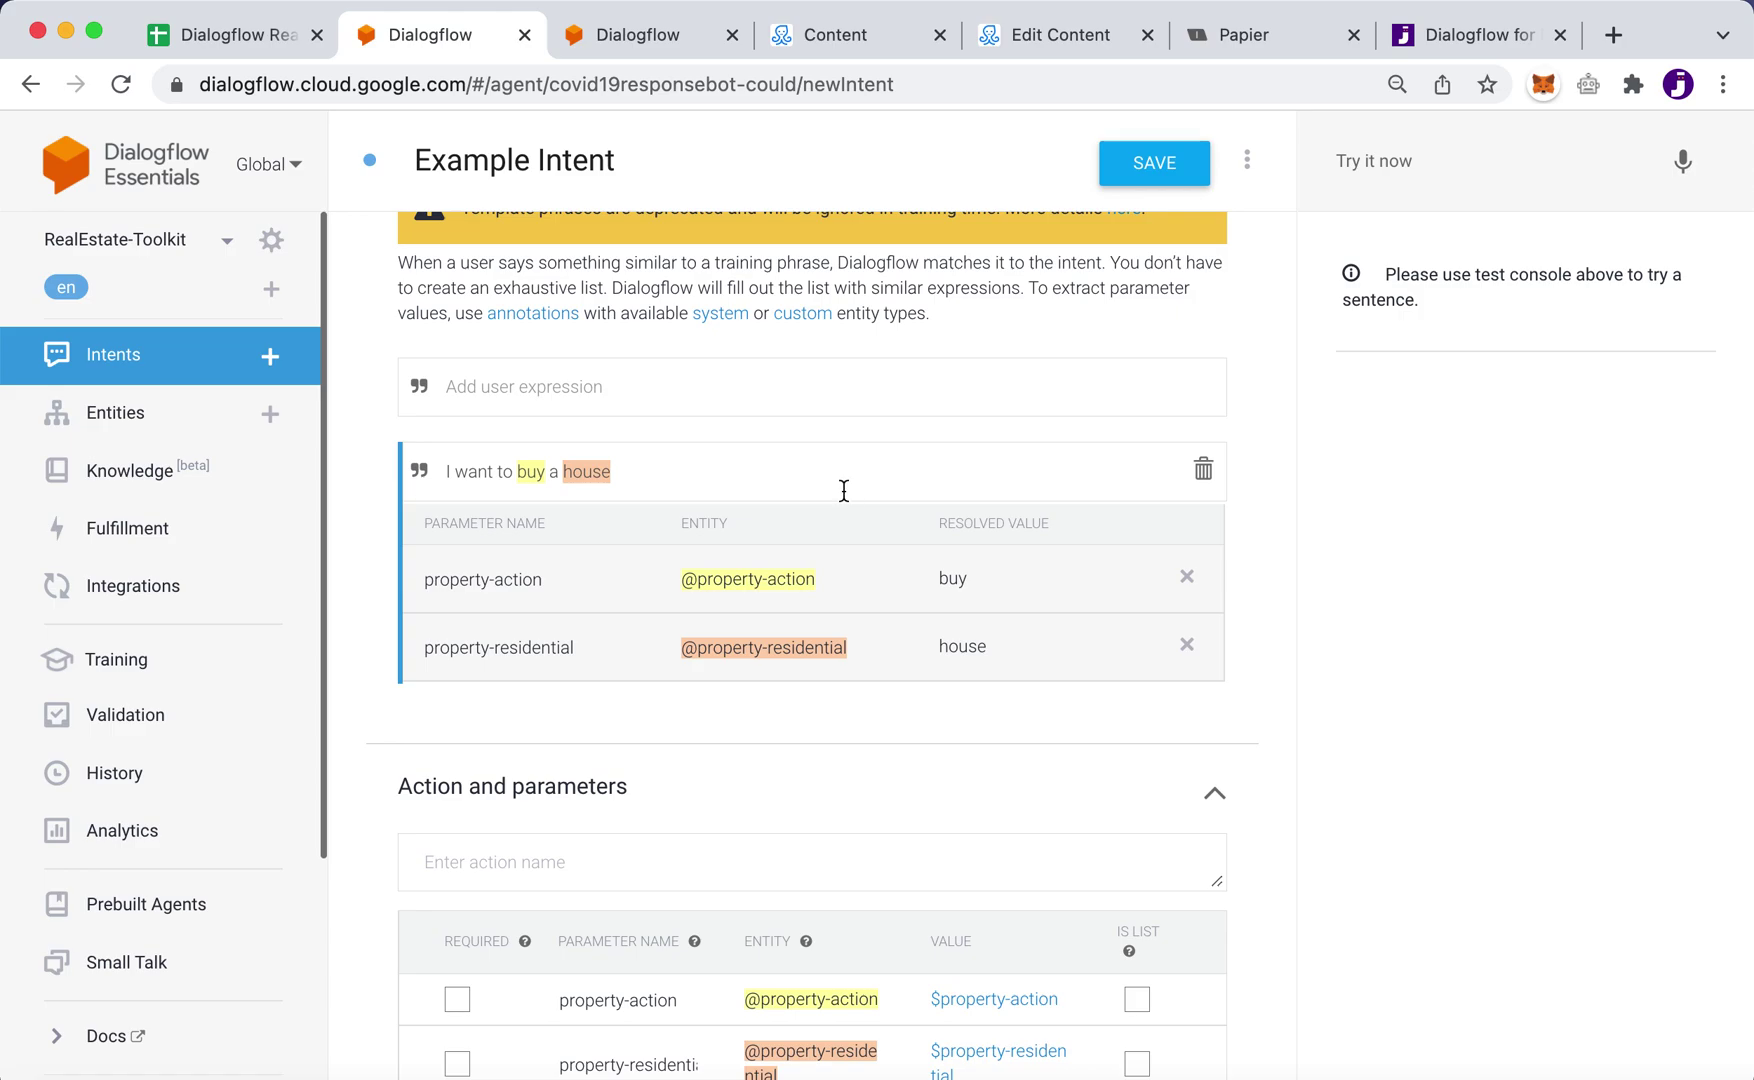
double_click(530, 475)
click(530, 480)
click(867, 42)
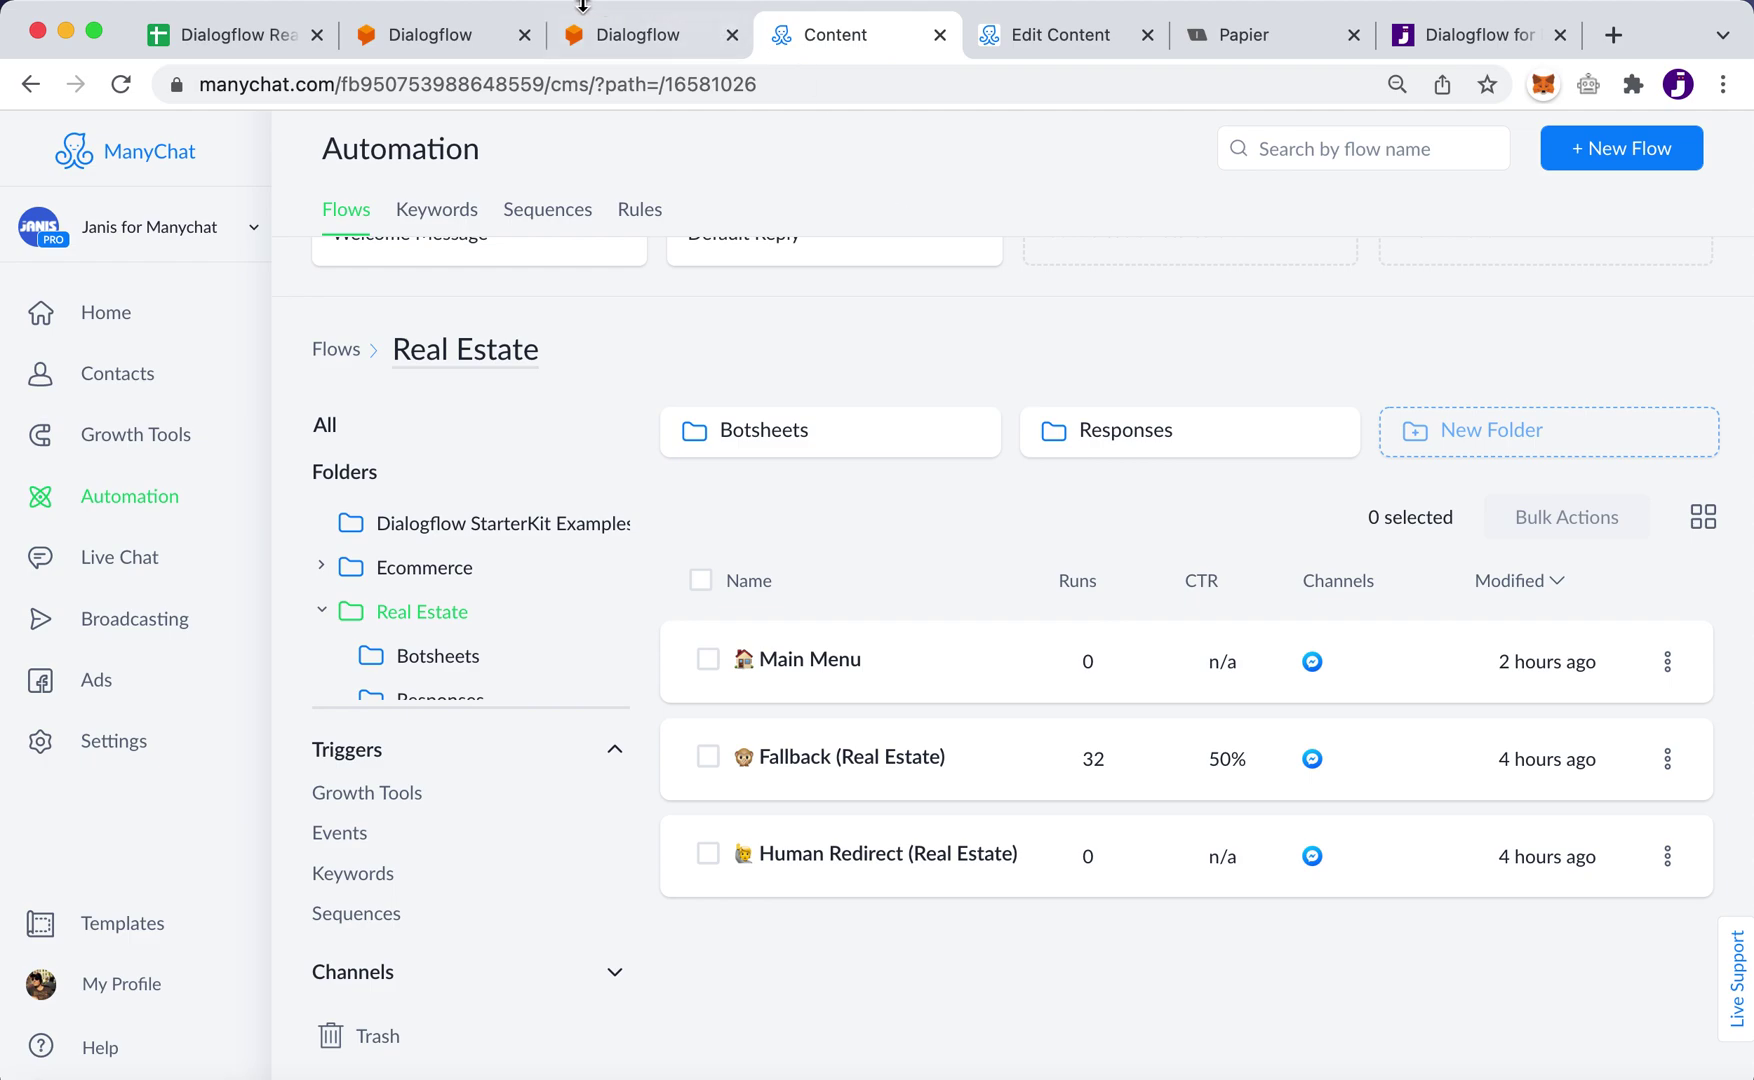
click(465, 35)
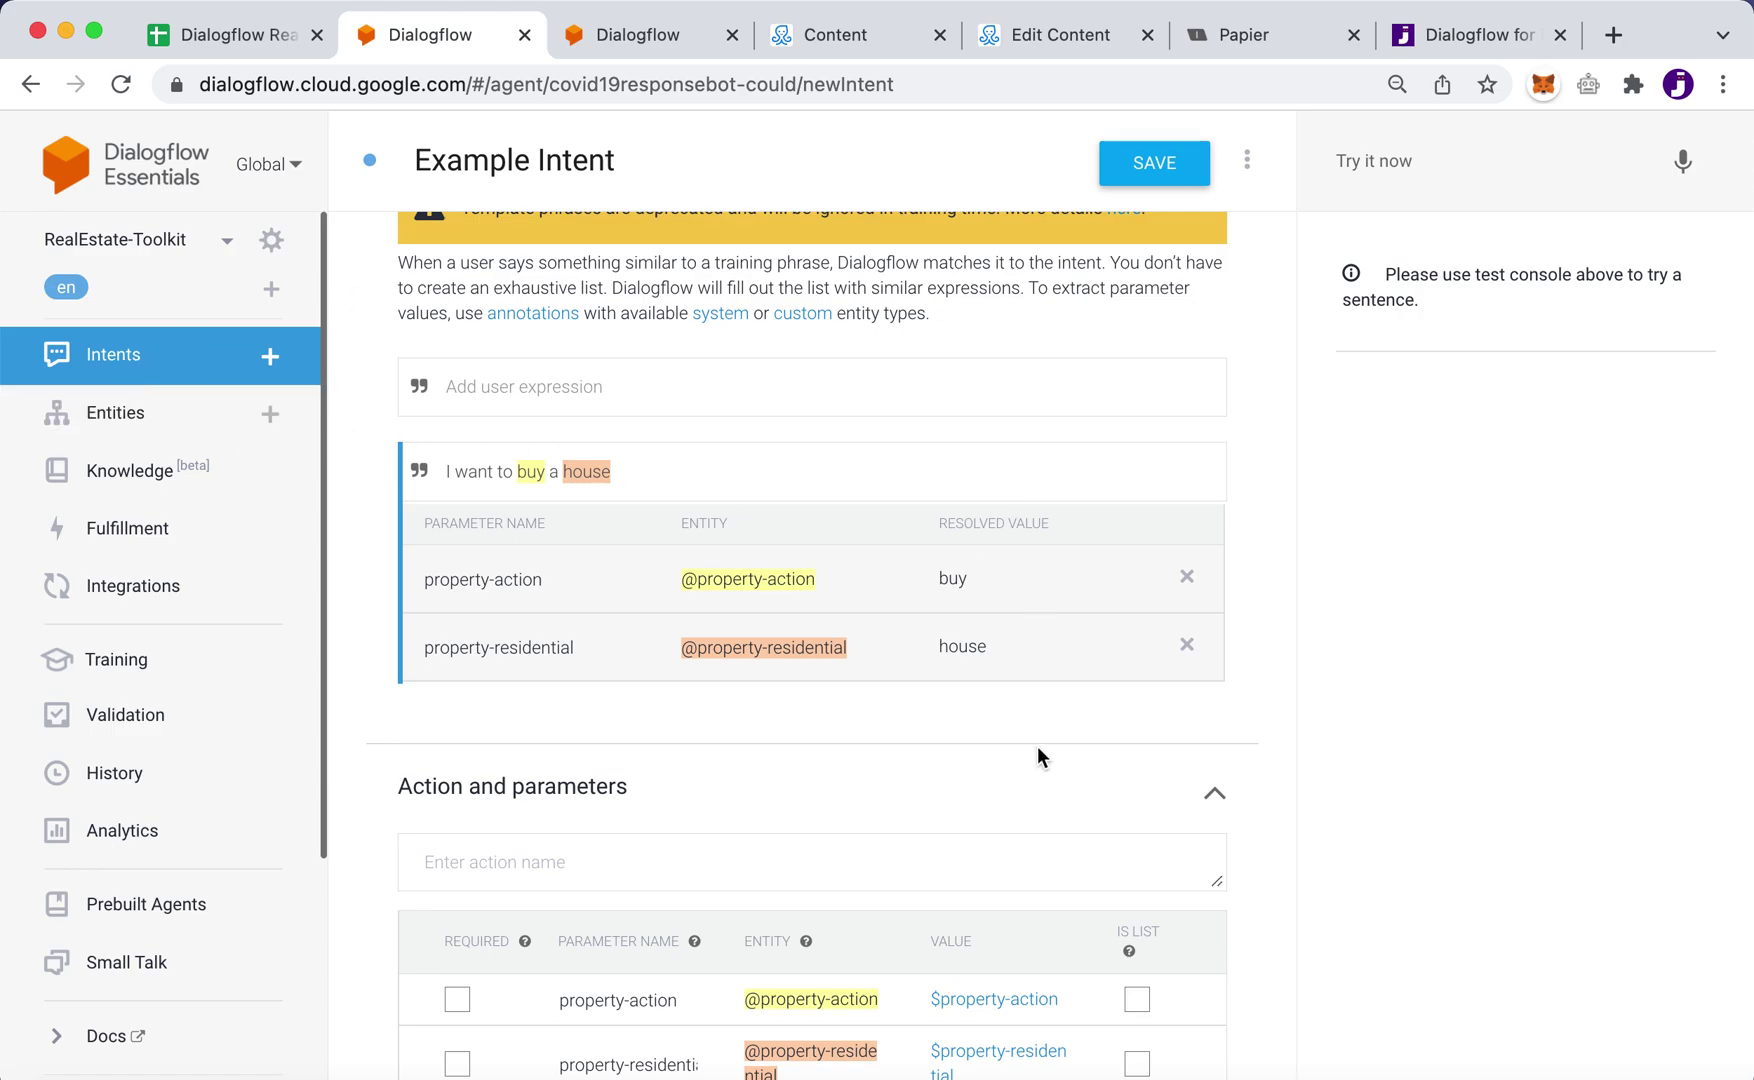
Step: Examine the parameter table and the default text response area of the Example Intent
scroll(1037, 755, down, 2)
scroll(1037, 745, down, 7)
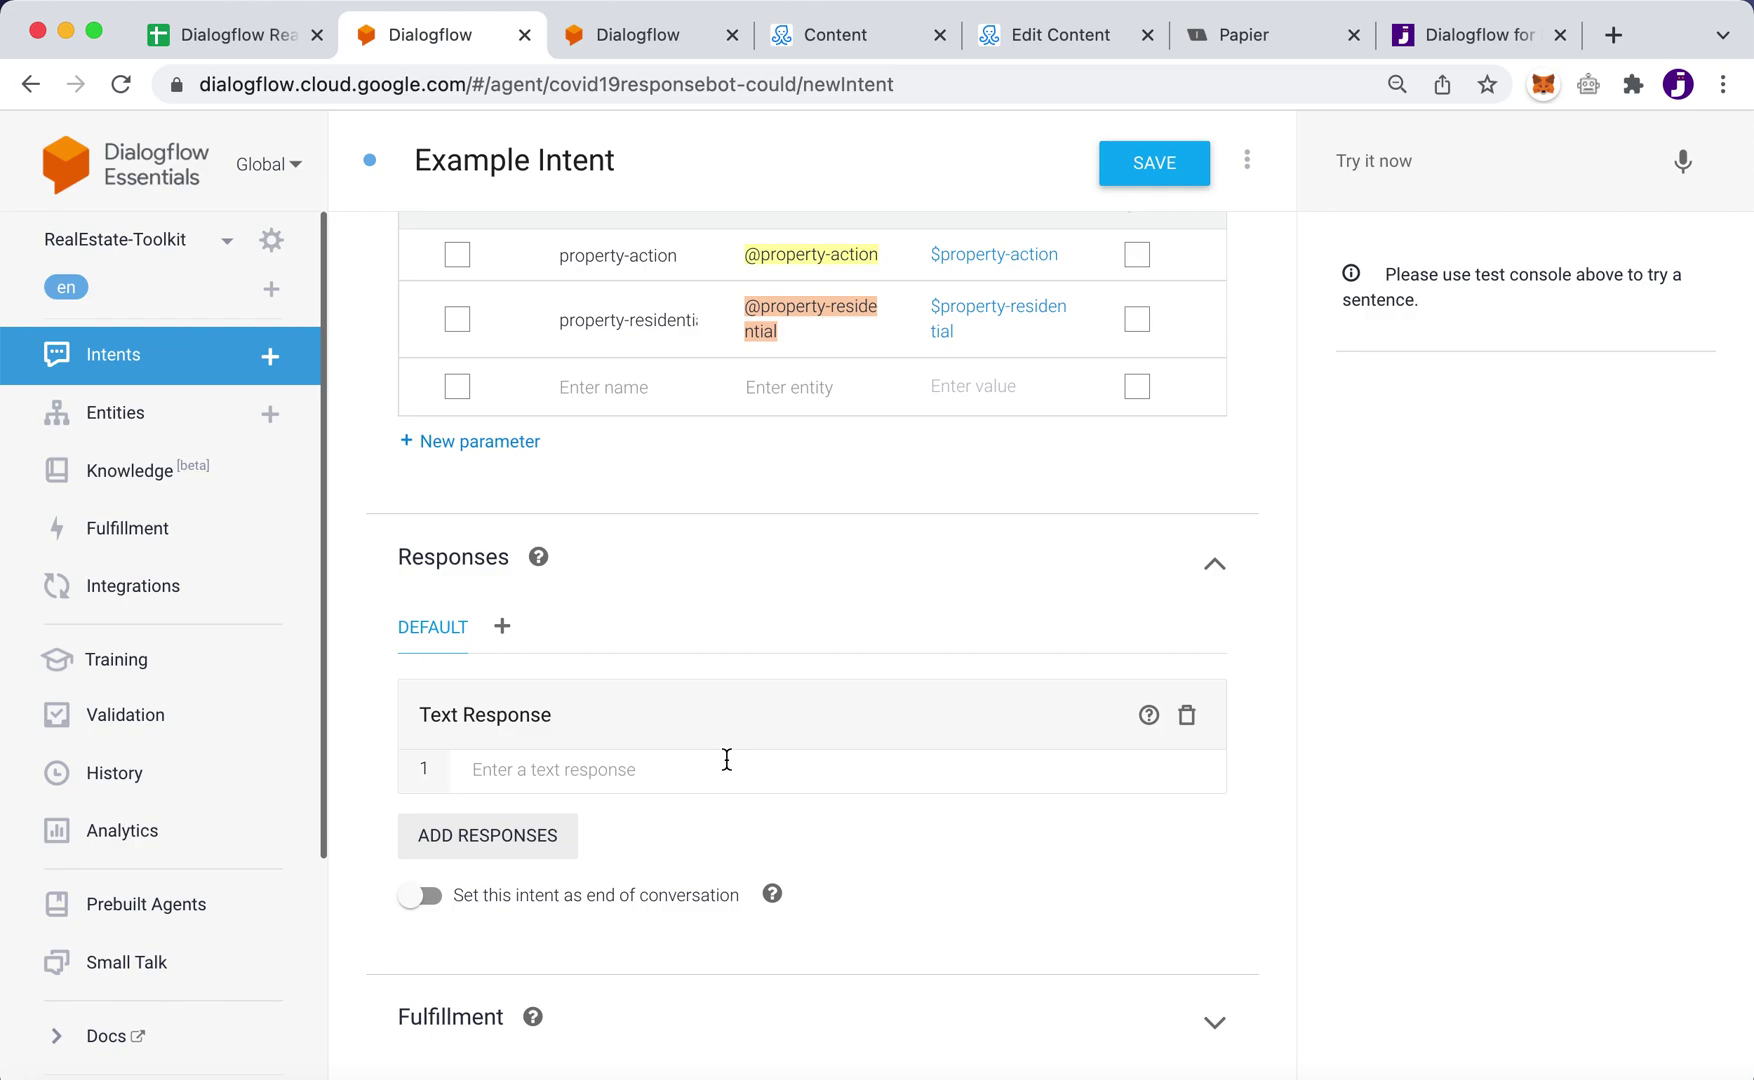
scroll(726, 760, up, 2)
scroll(726, 758, down, 2)
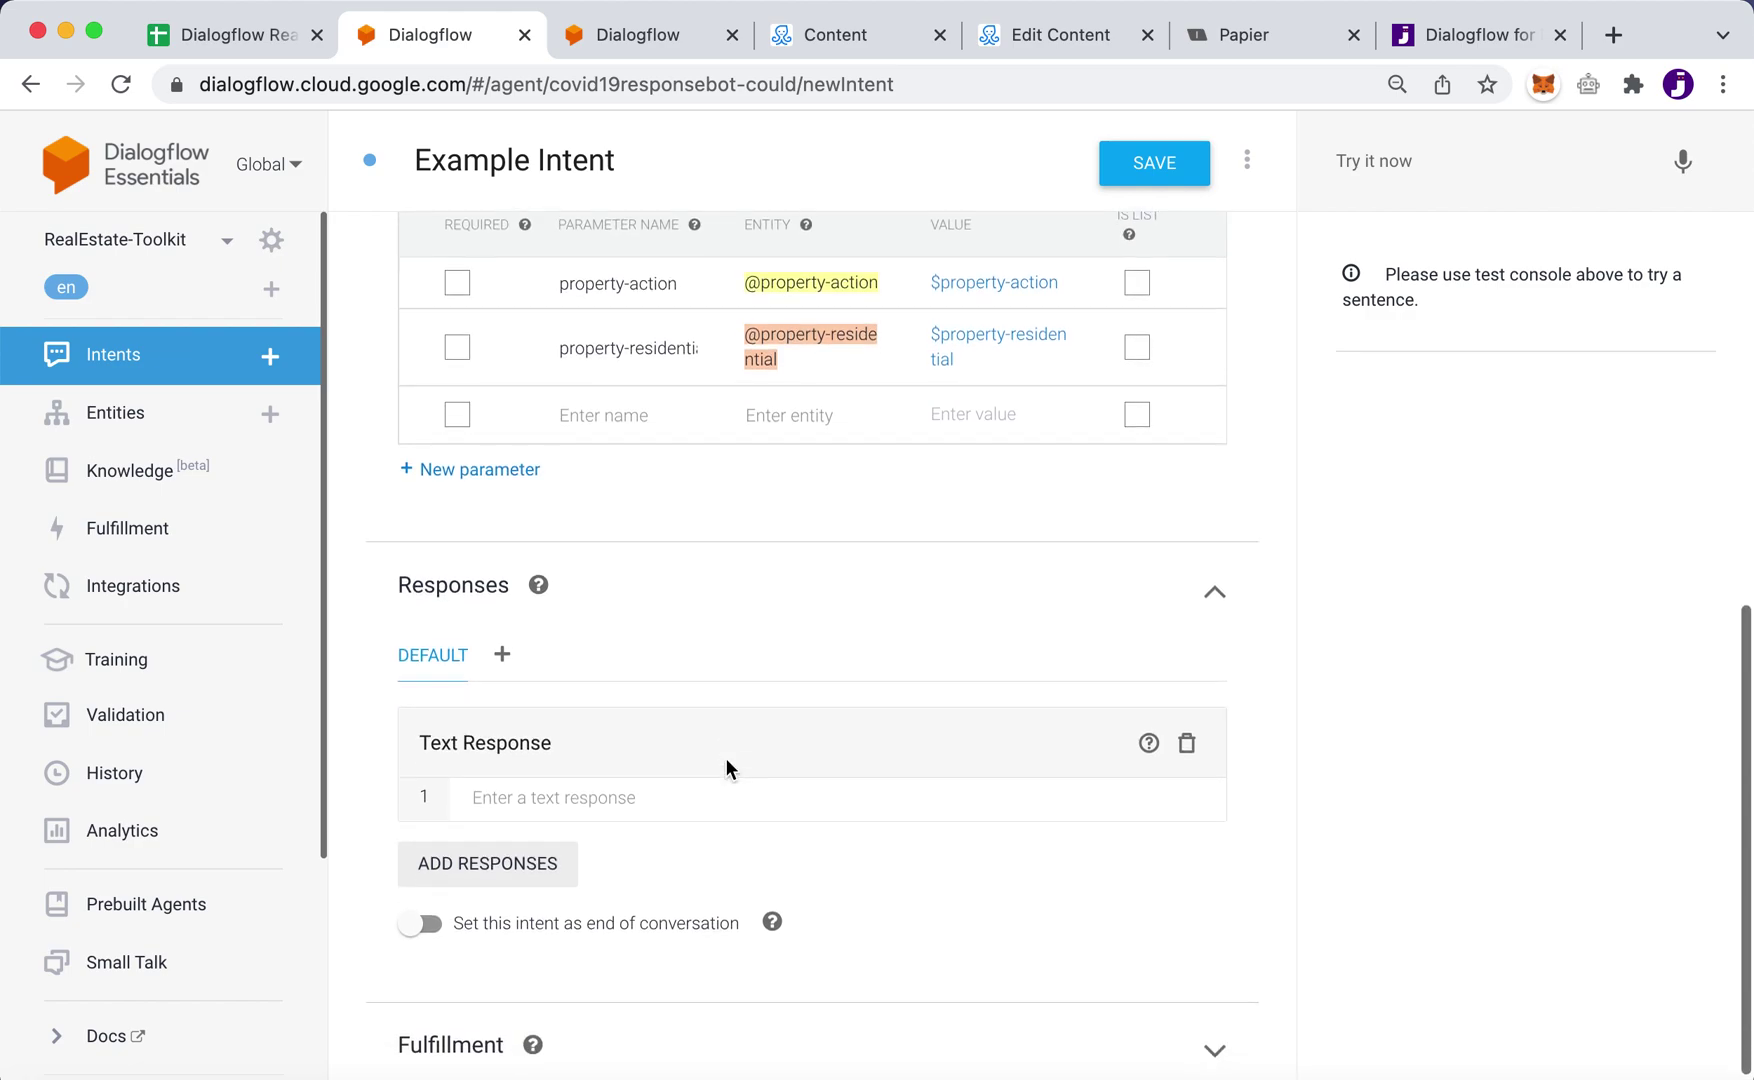
scroll(726, 758, down, 1)
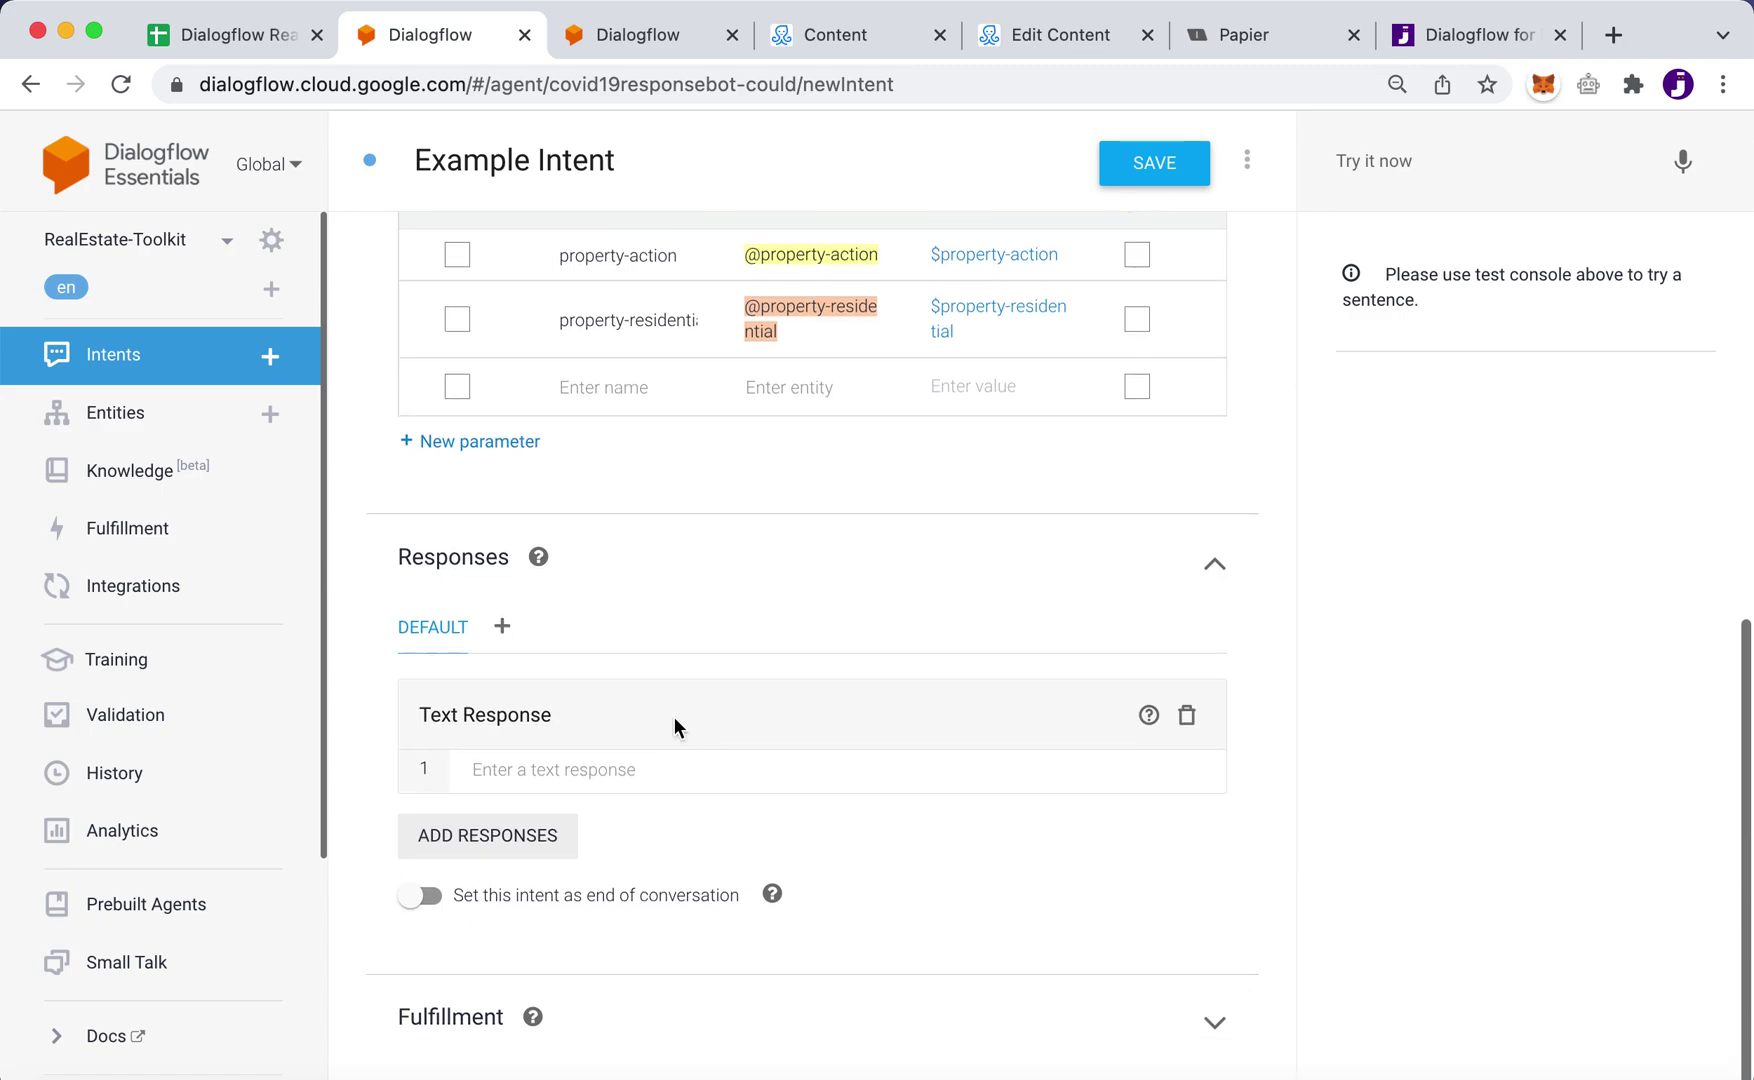
Step: Leave the Example Intent without saving and open the Default Fallback Intent from the intents list
click(112, 372)
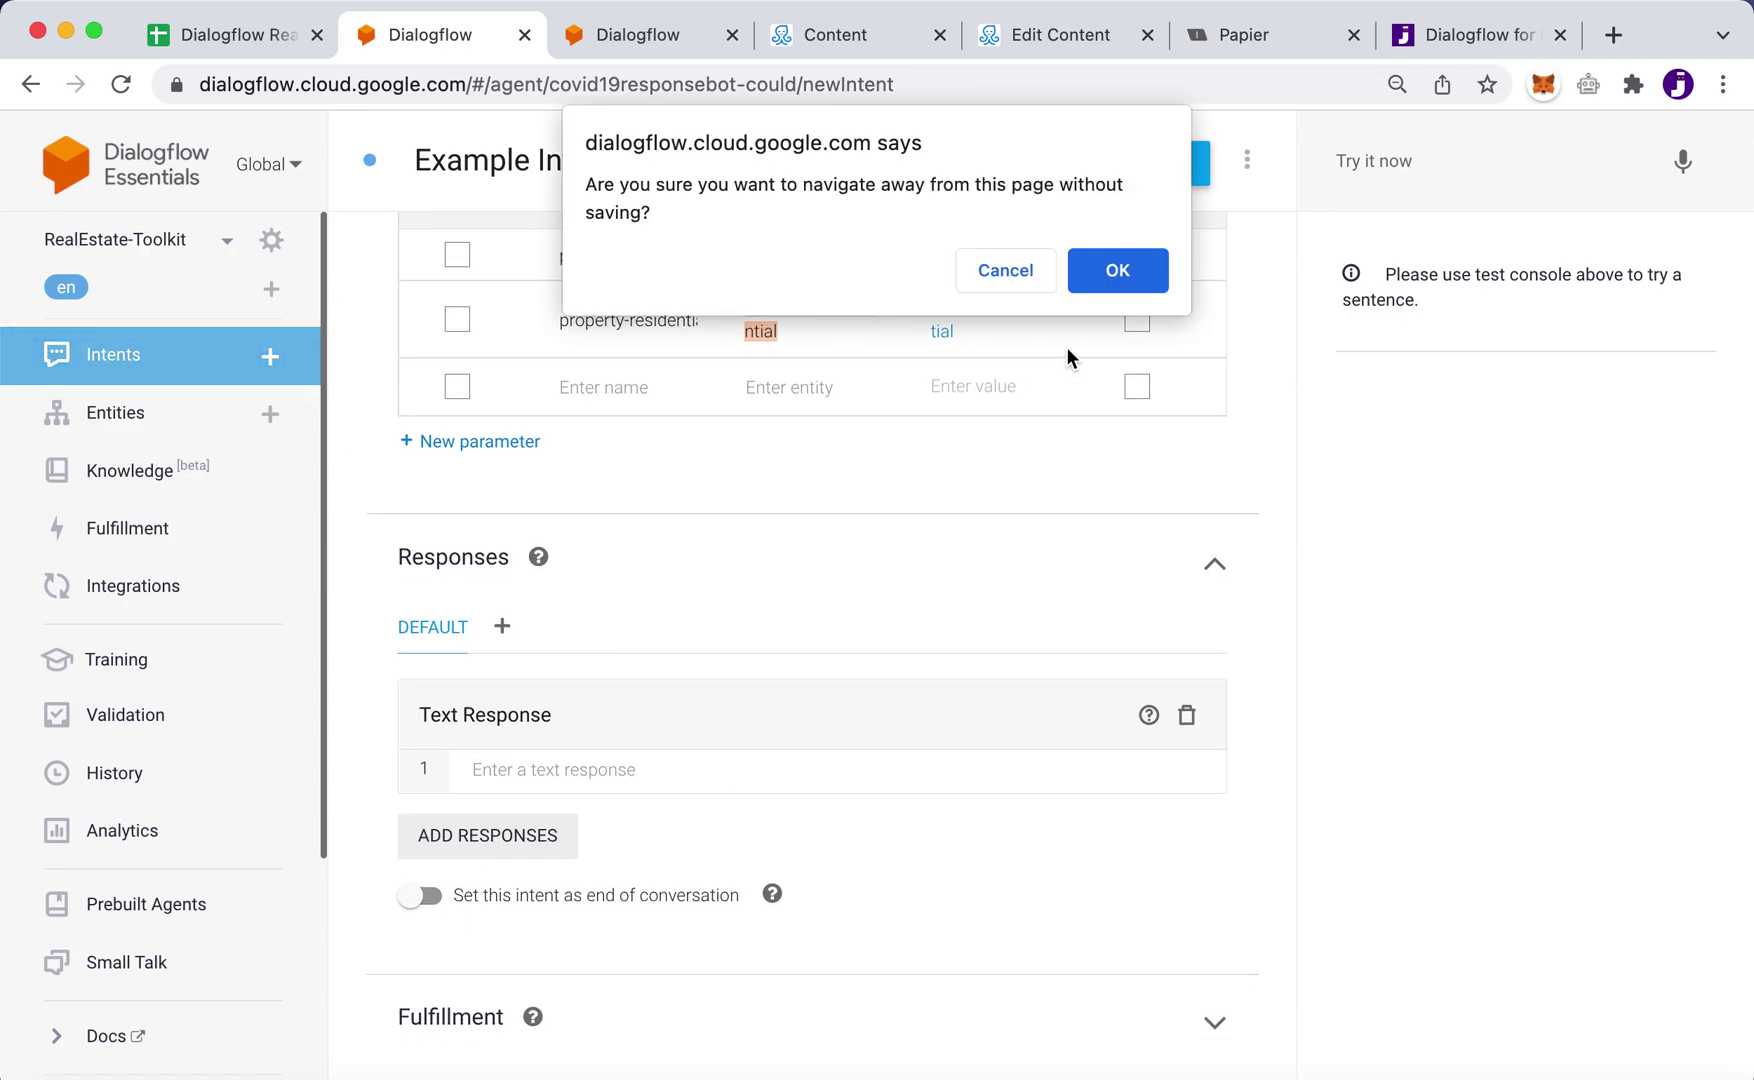
click(1116, 270)
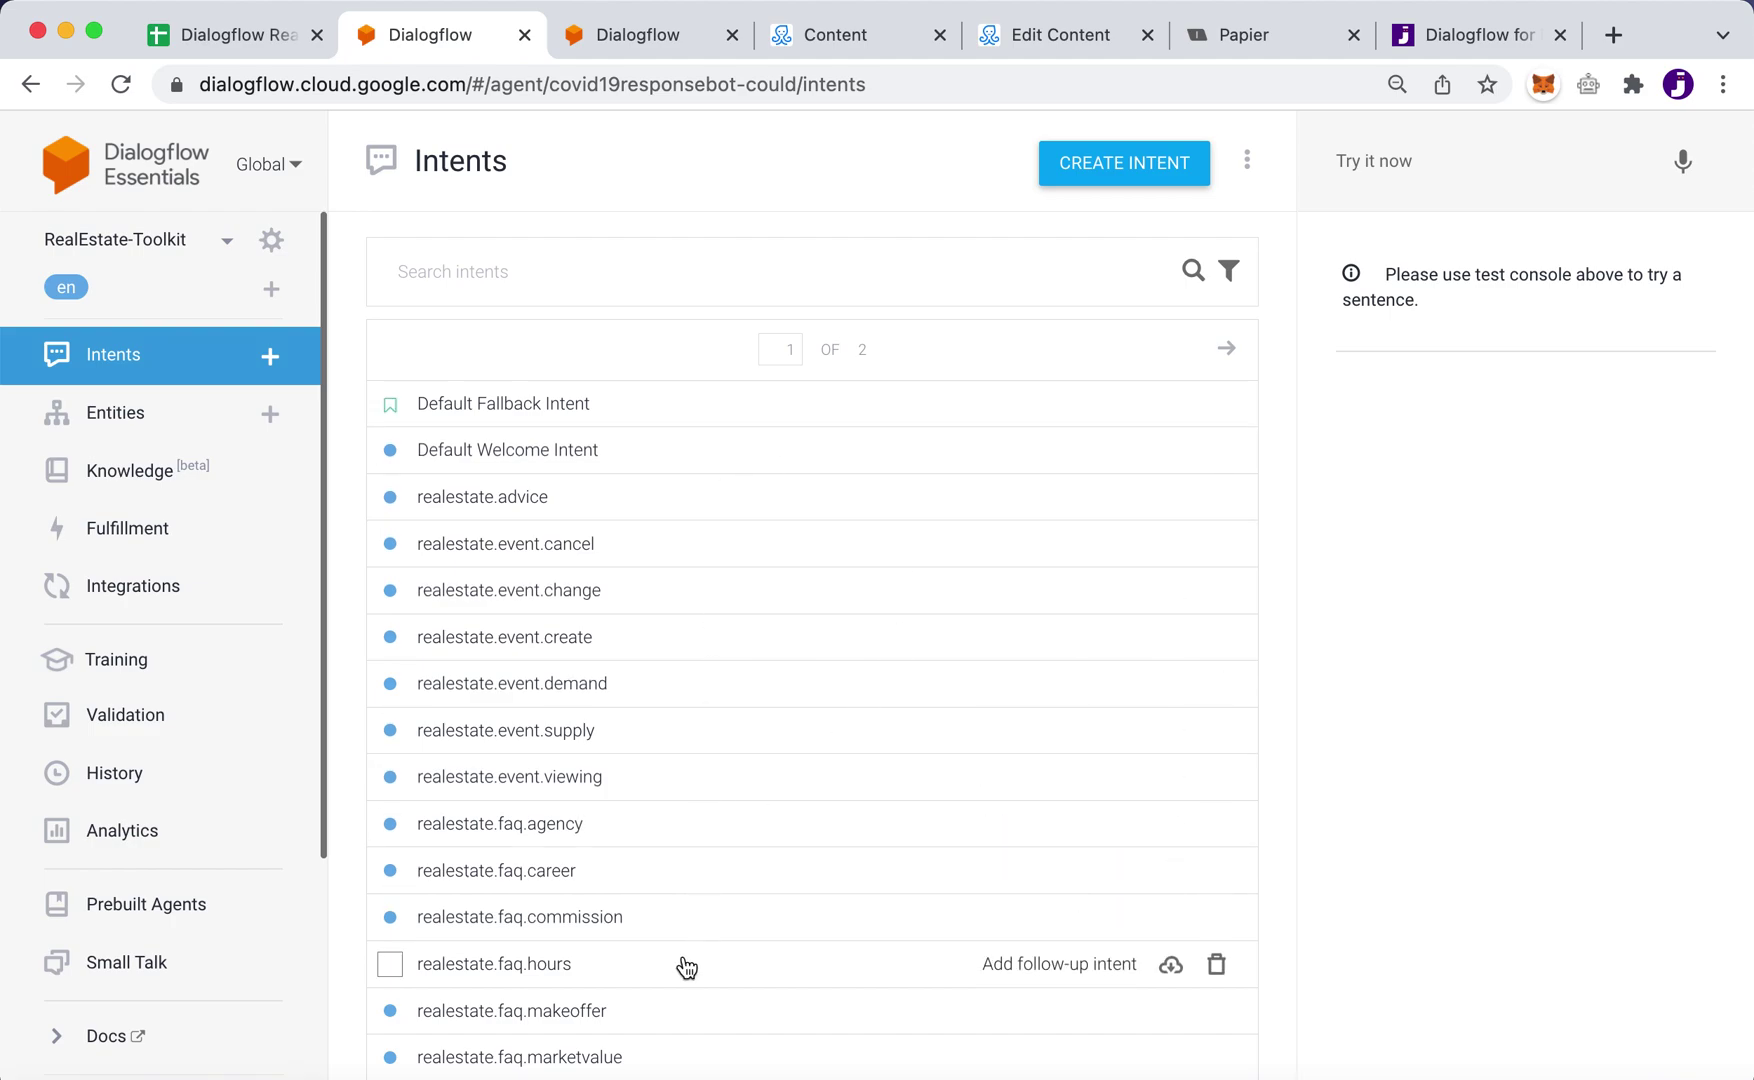
click(687, 407)
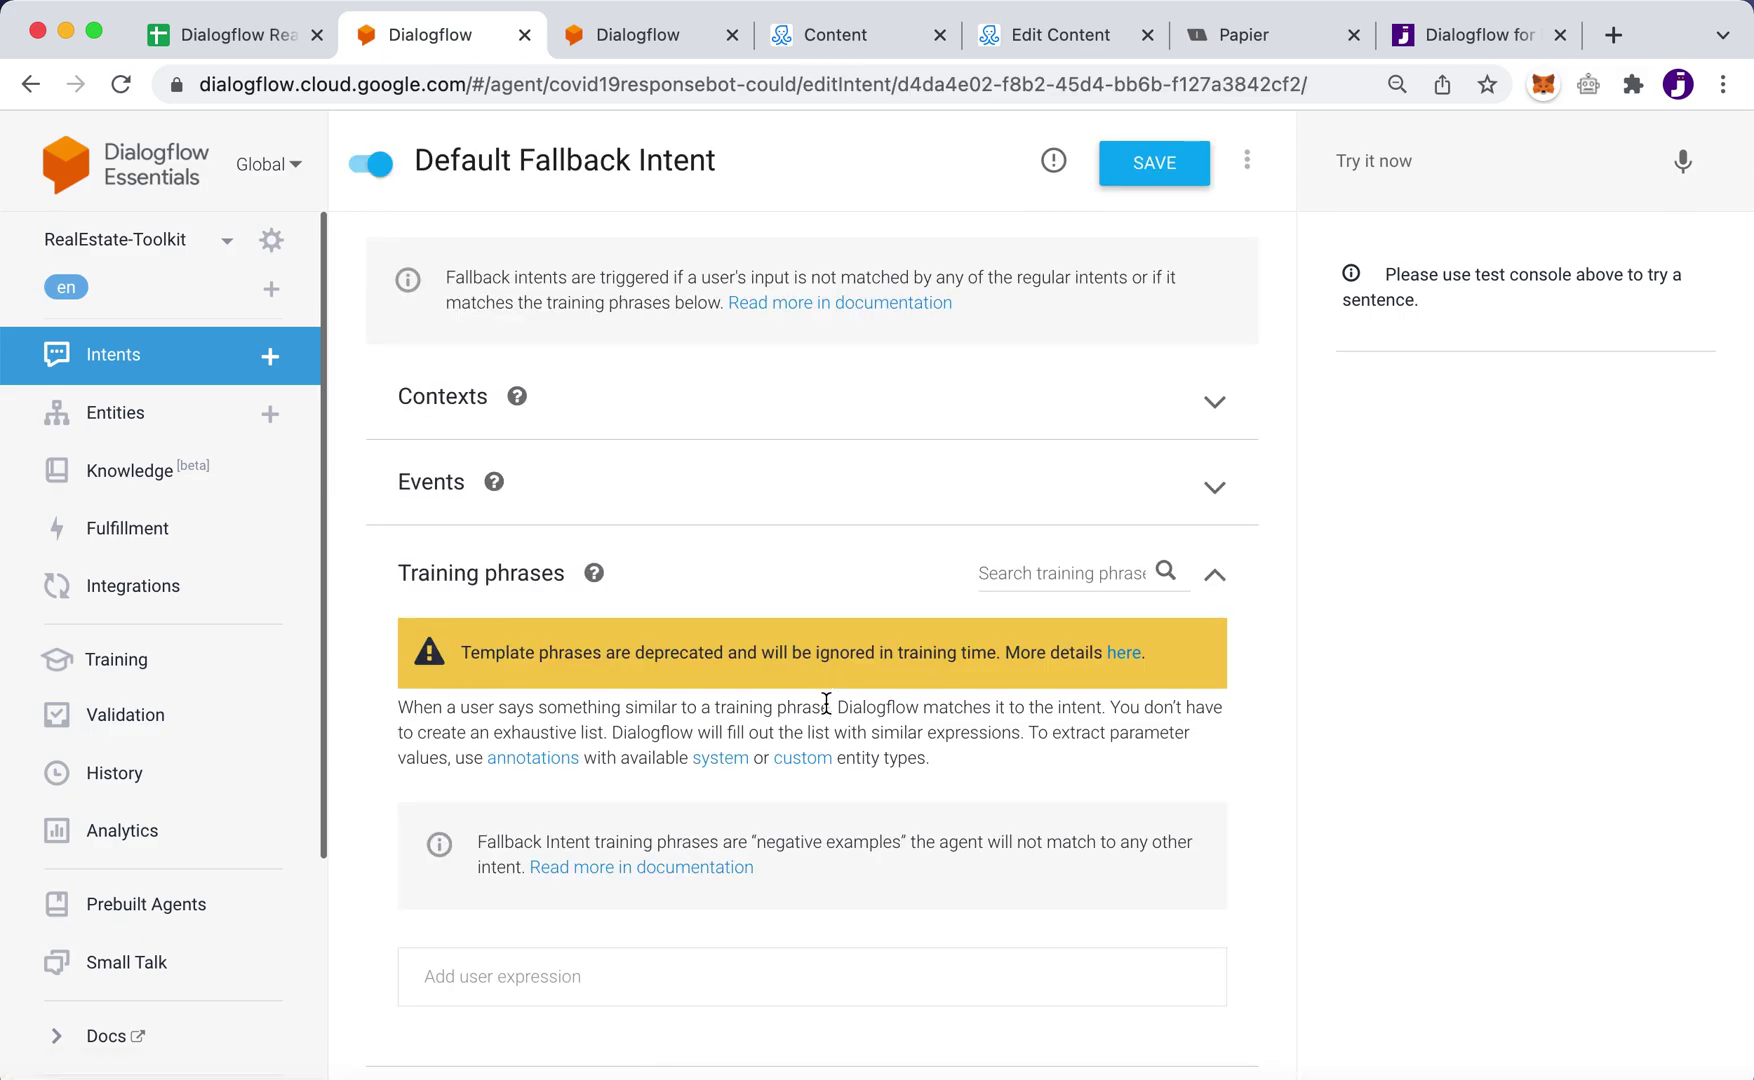
Step: Delete the Default Fallback Intent's text response and add a Custom Payload response instead
scroll(826, 703, down, 5)
scroll(826, 703, down, 4)
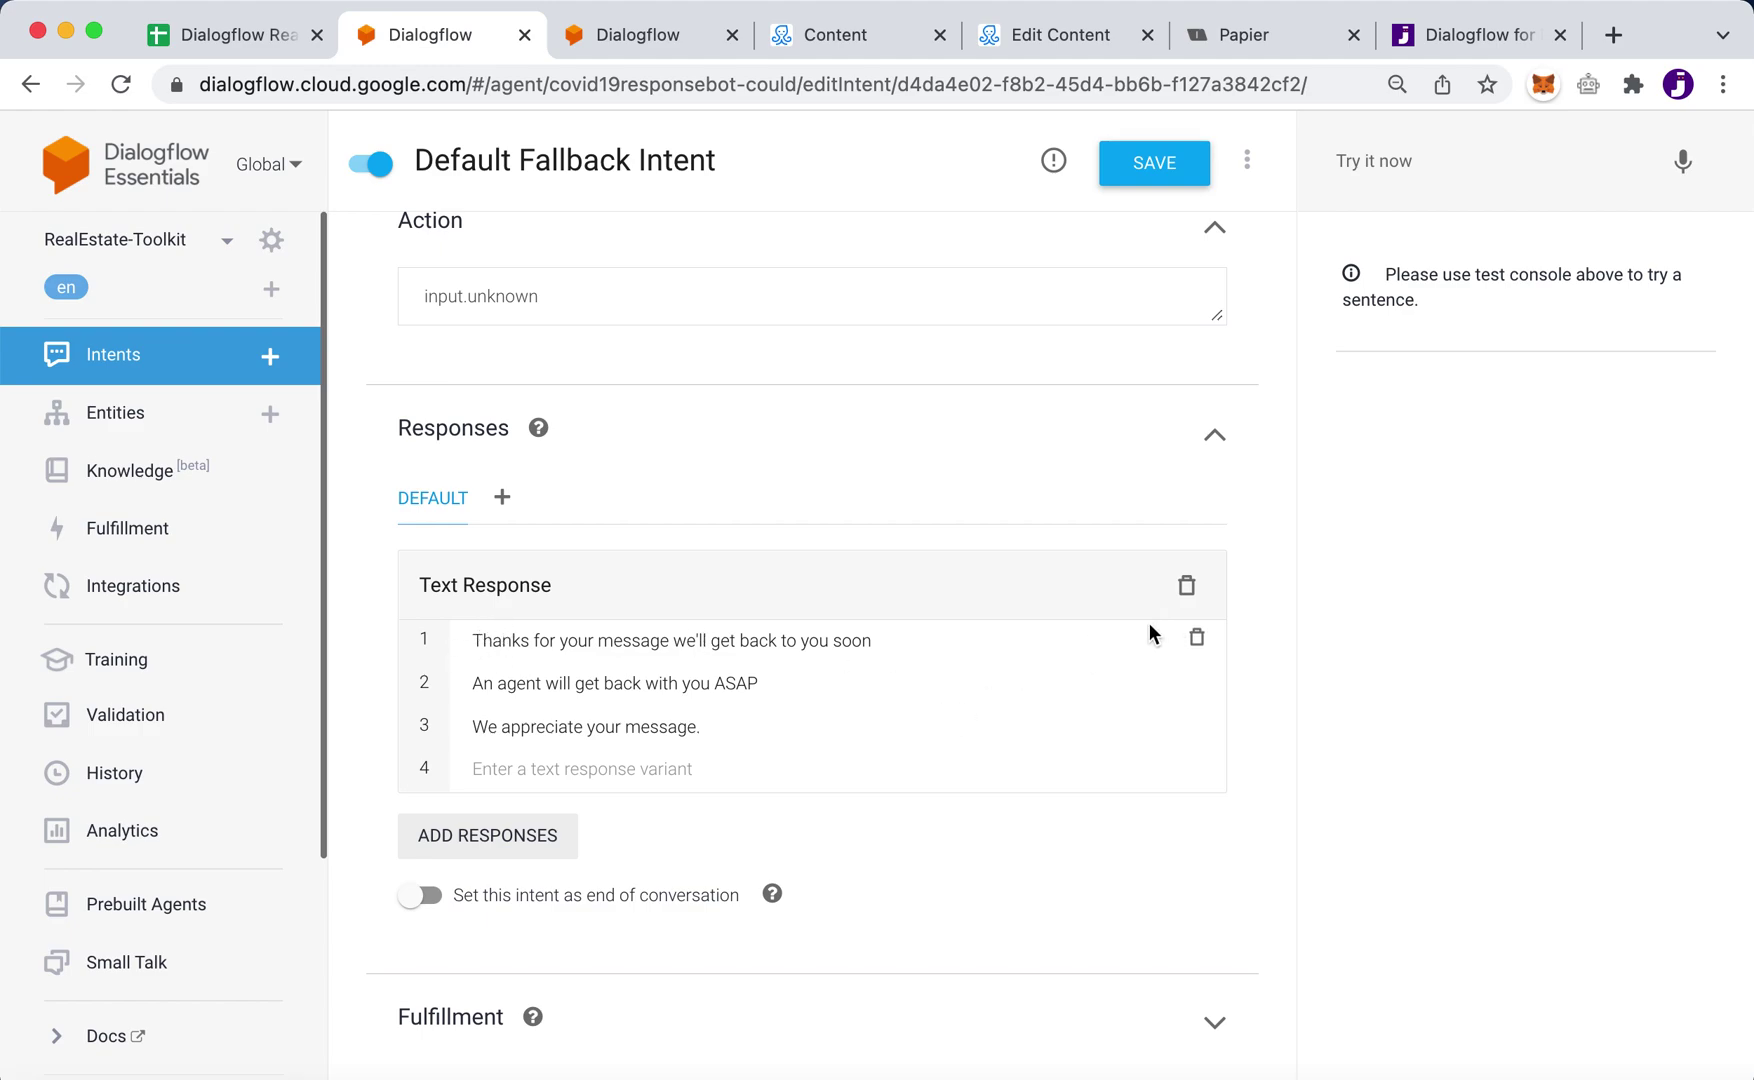
click(1190, 590)
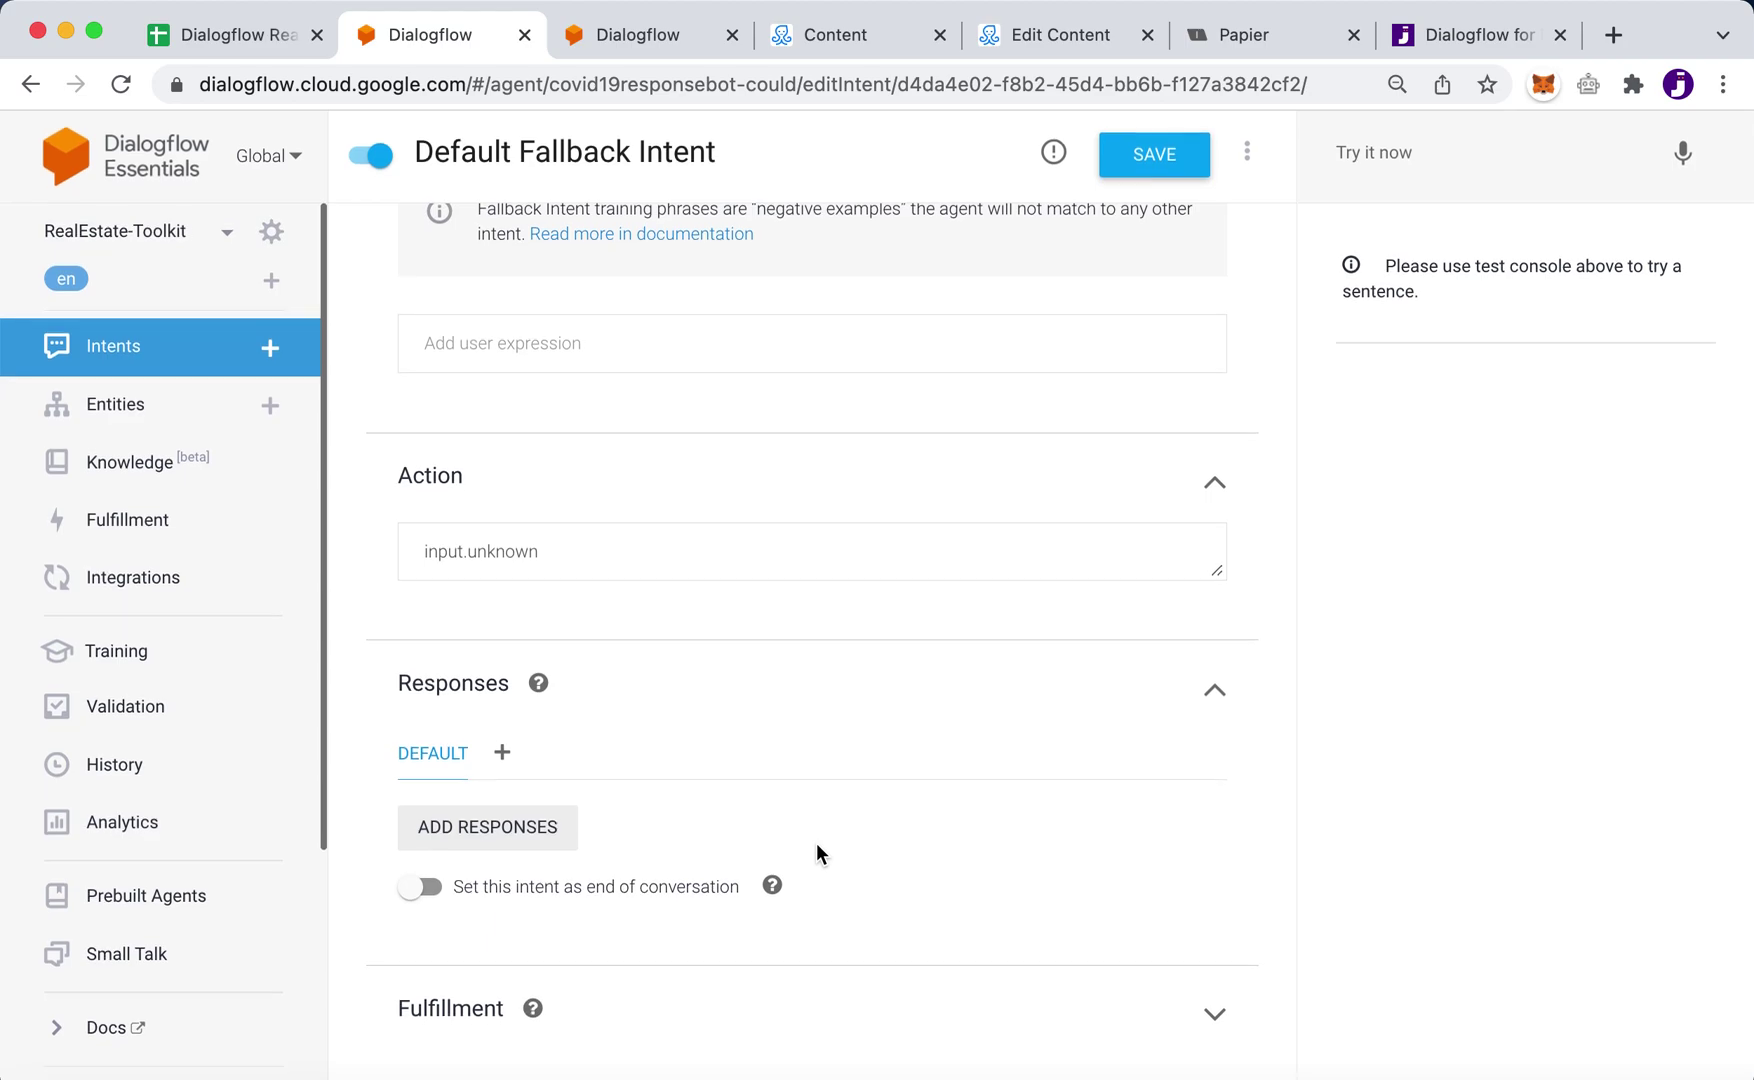
click(507, 846)
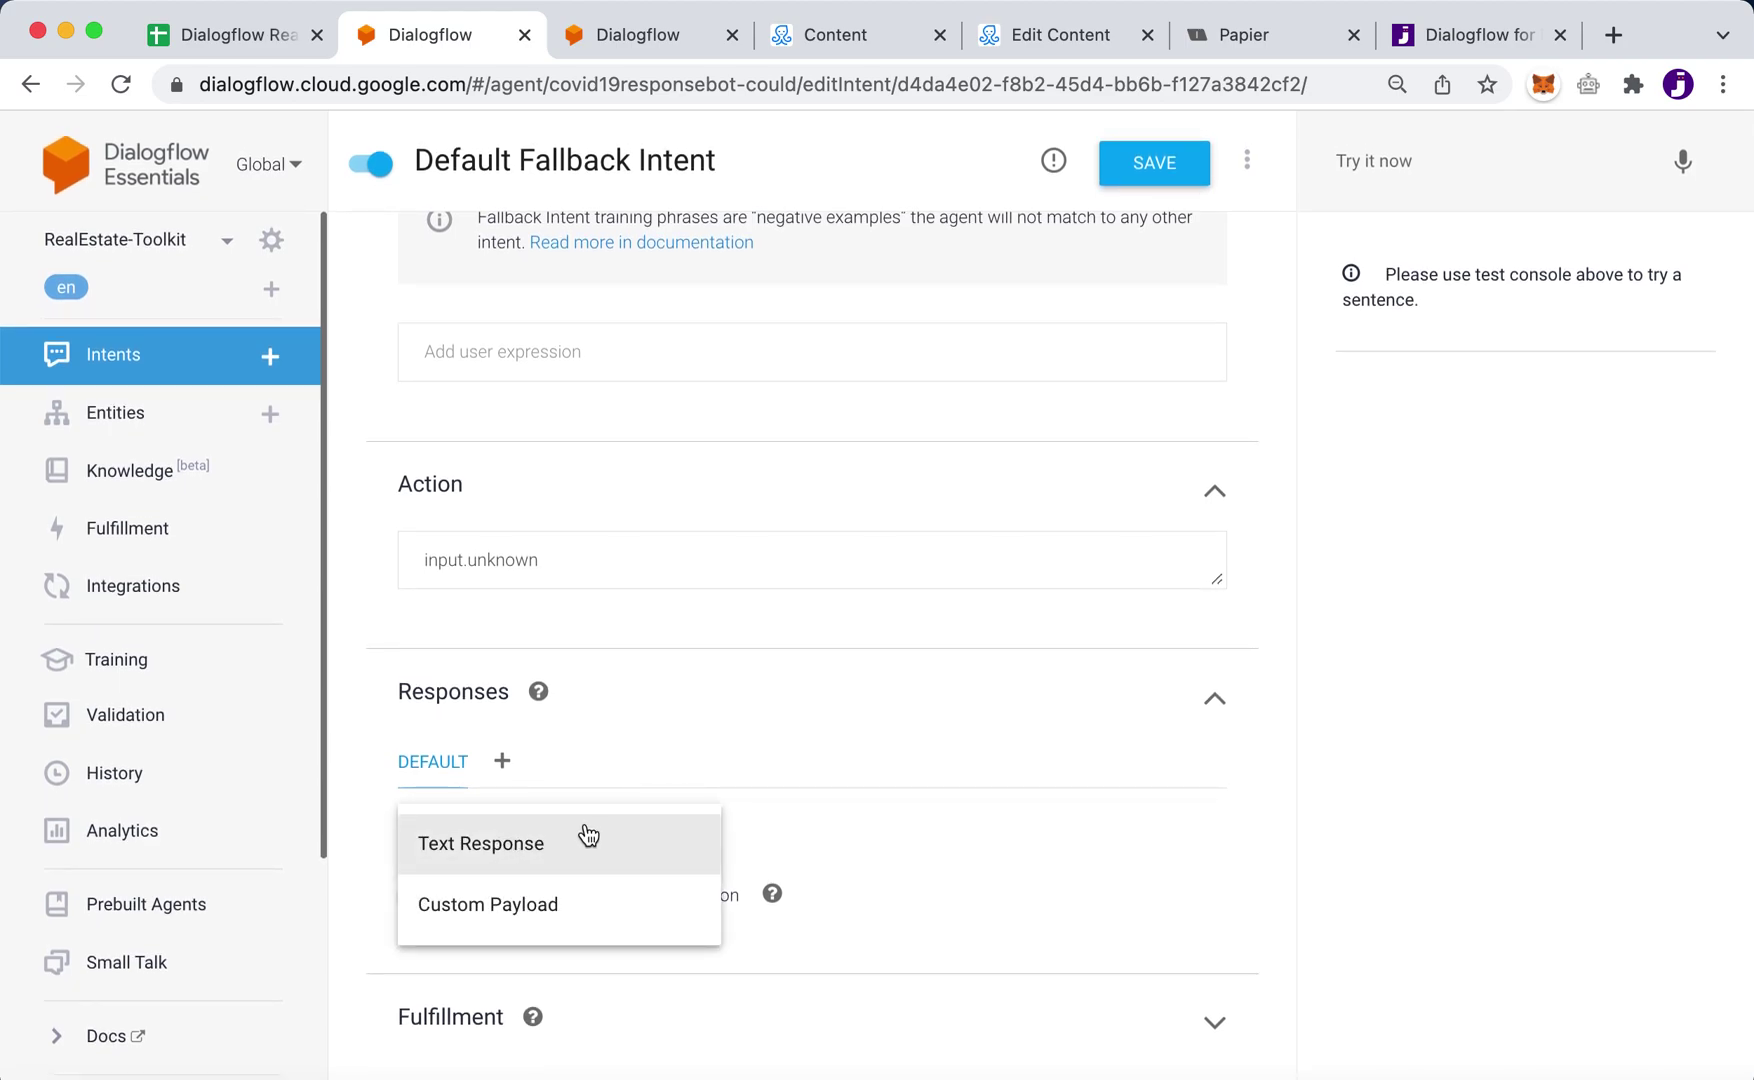
click(488, 905)
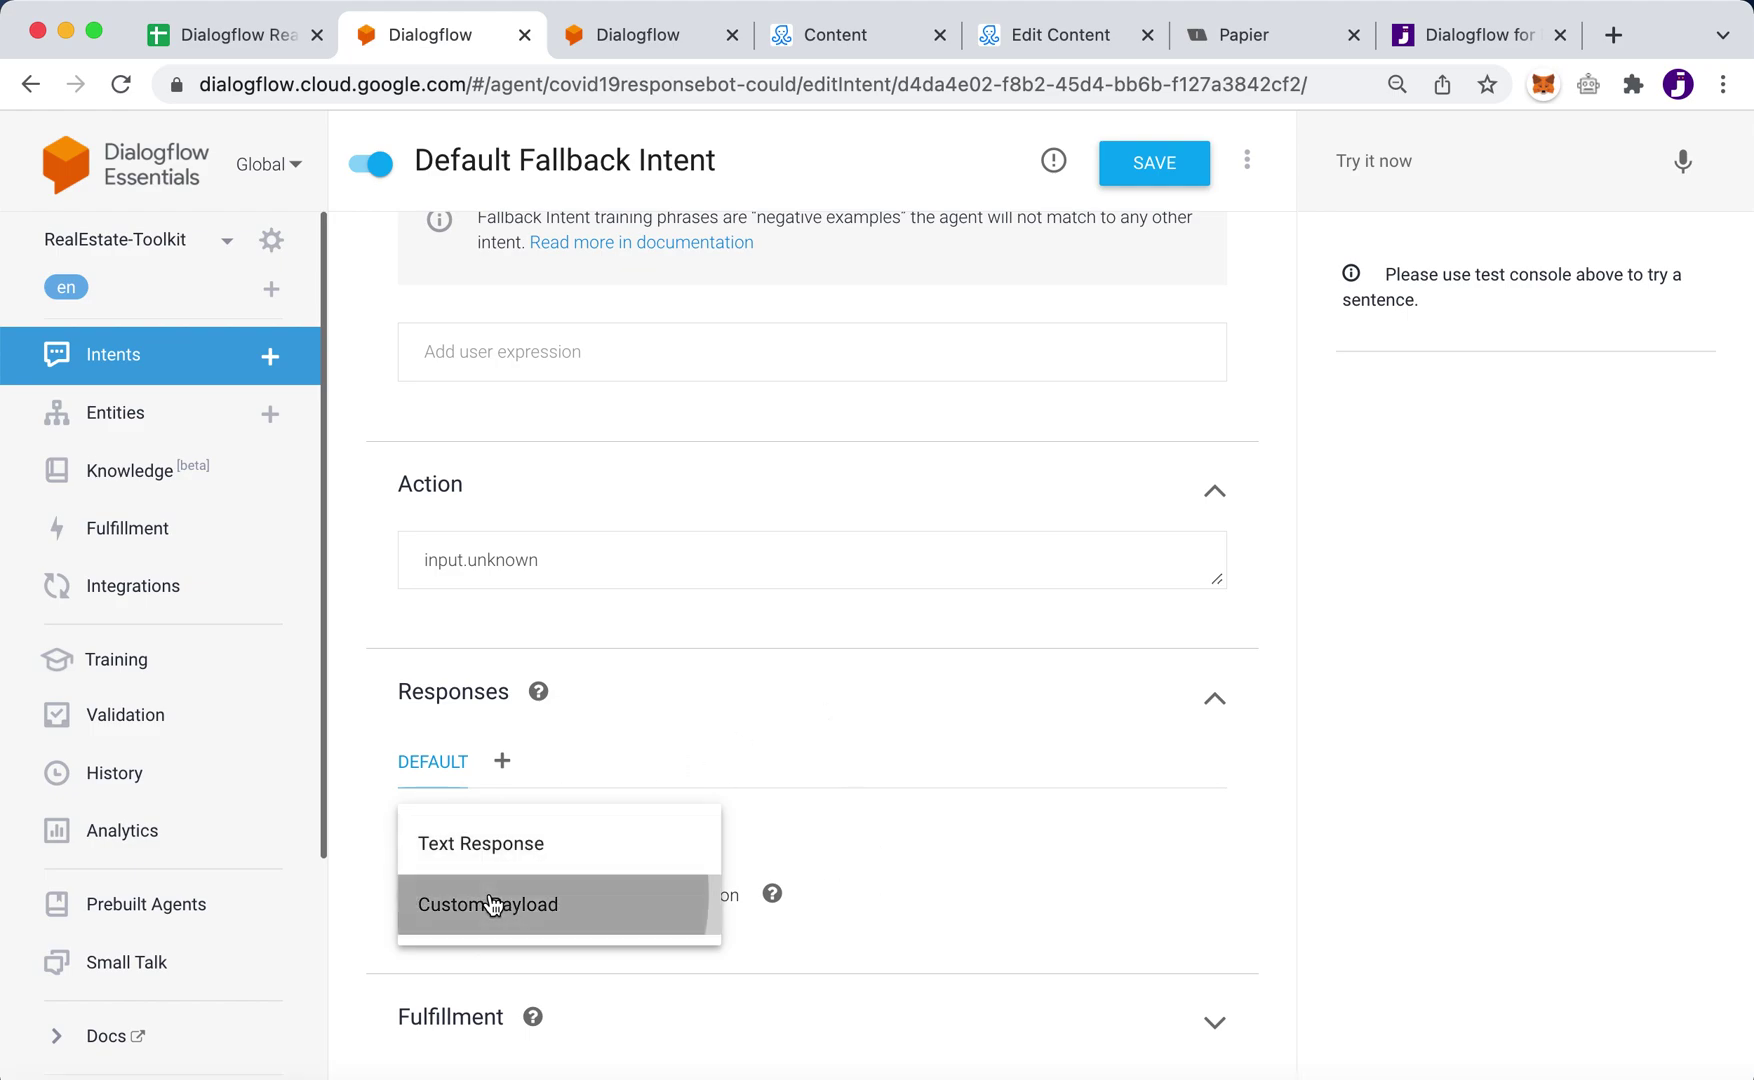
scroll(924, 881, down, 5)
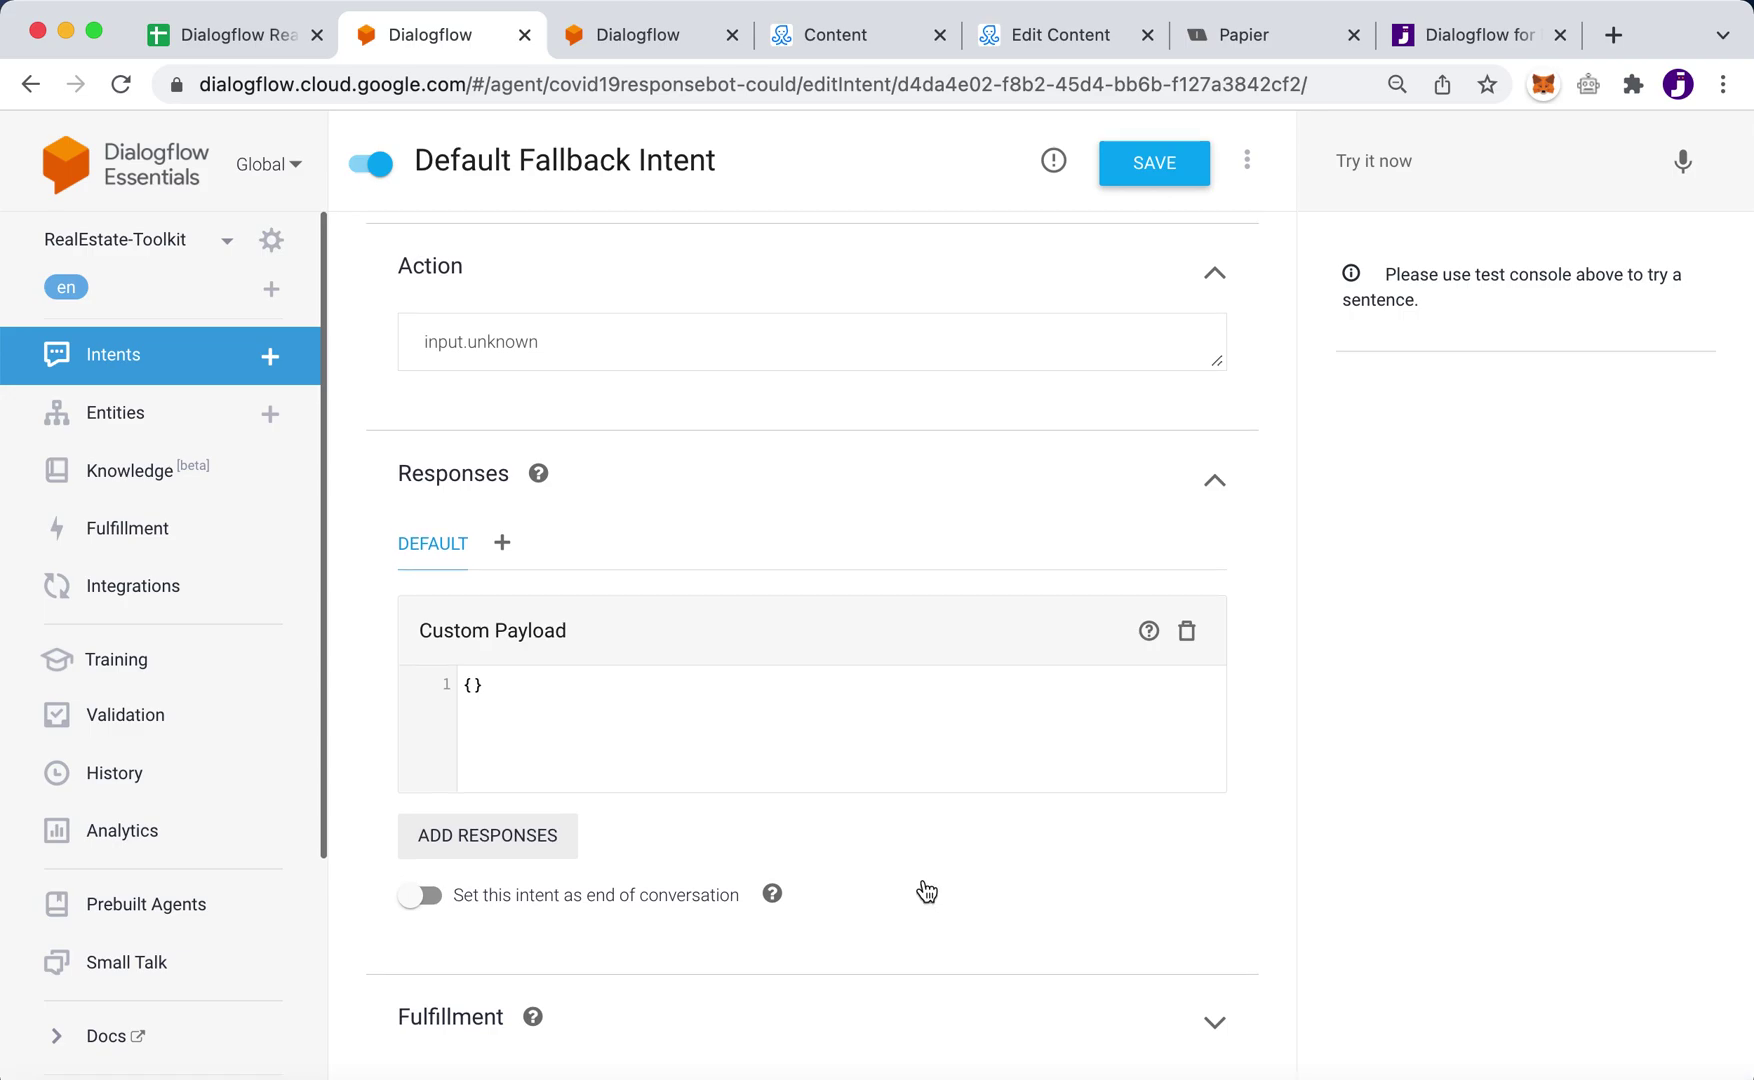
Step: Switch to ManyChat and open the Fallback (Real Estate) flow from the Real Estate folder
click(839, 49)
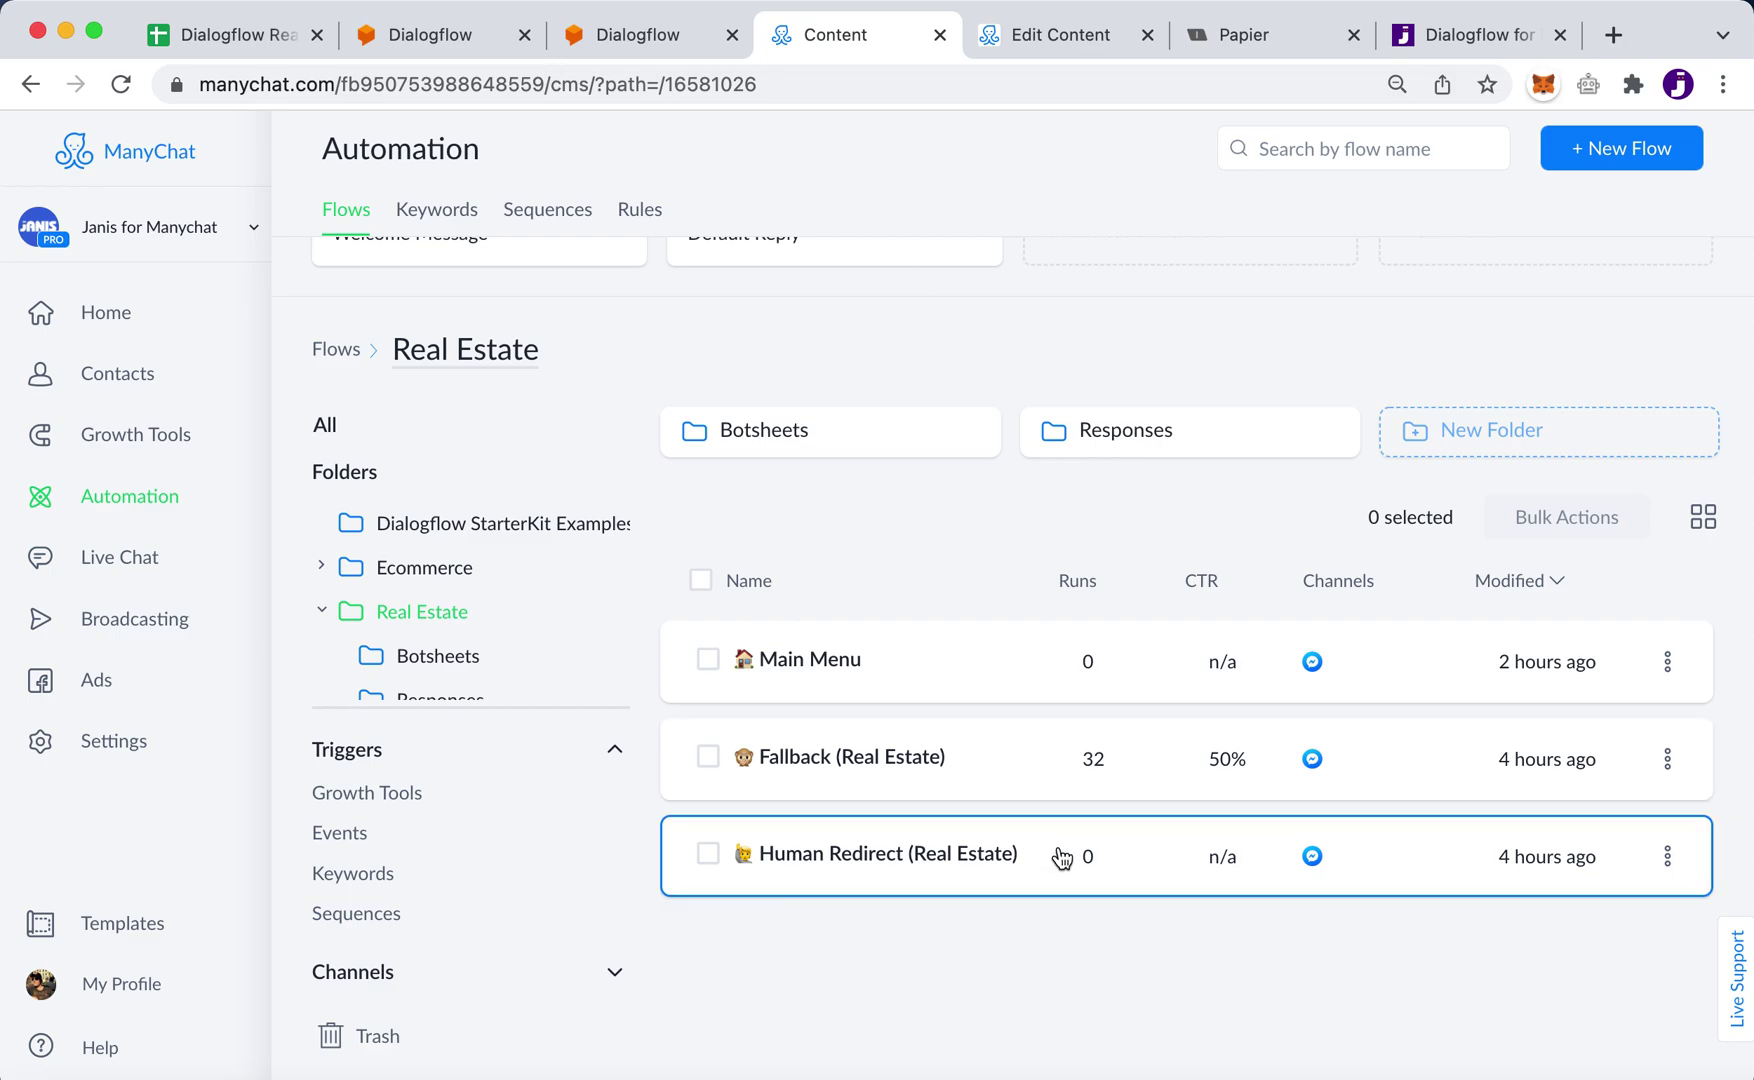
click(443, 38)
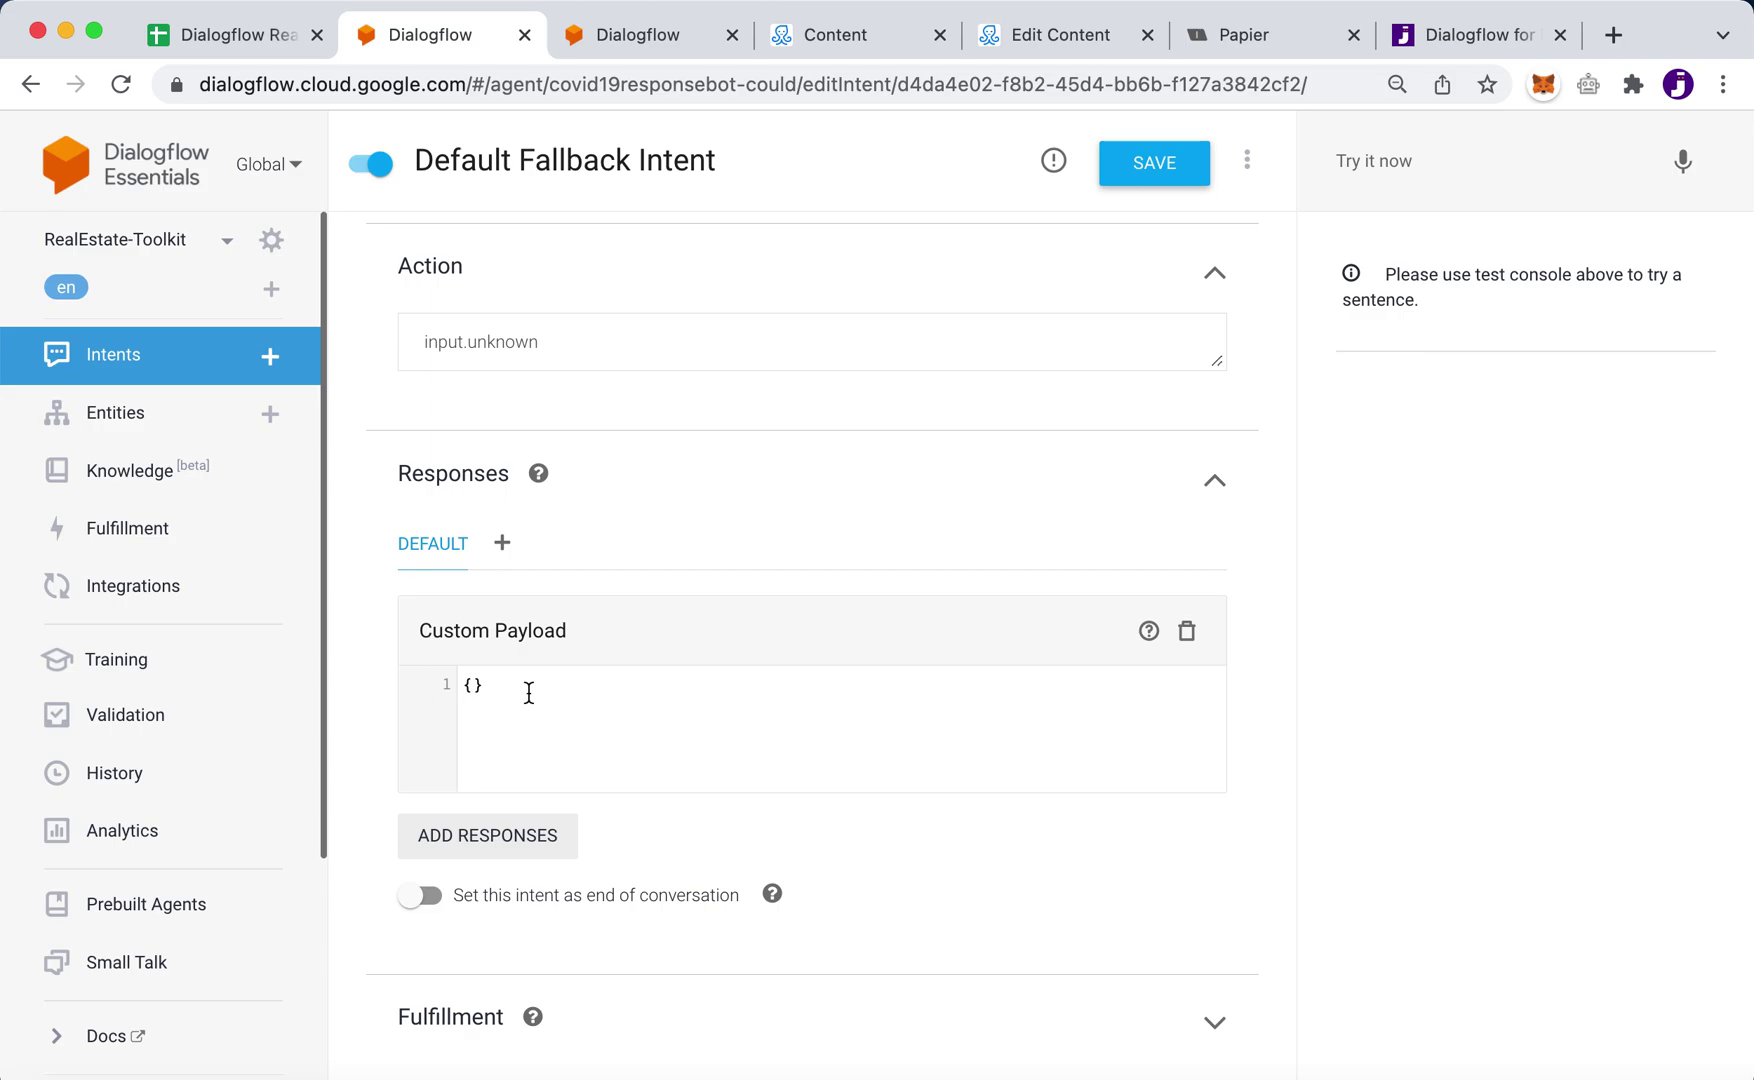
click(866, 40)
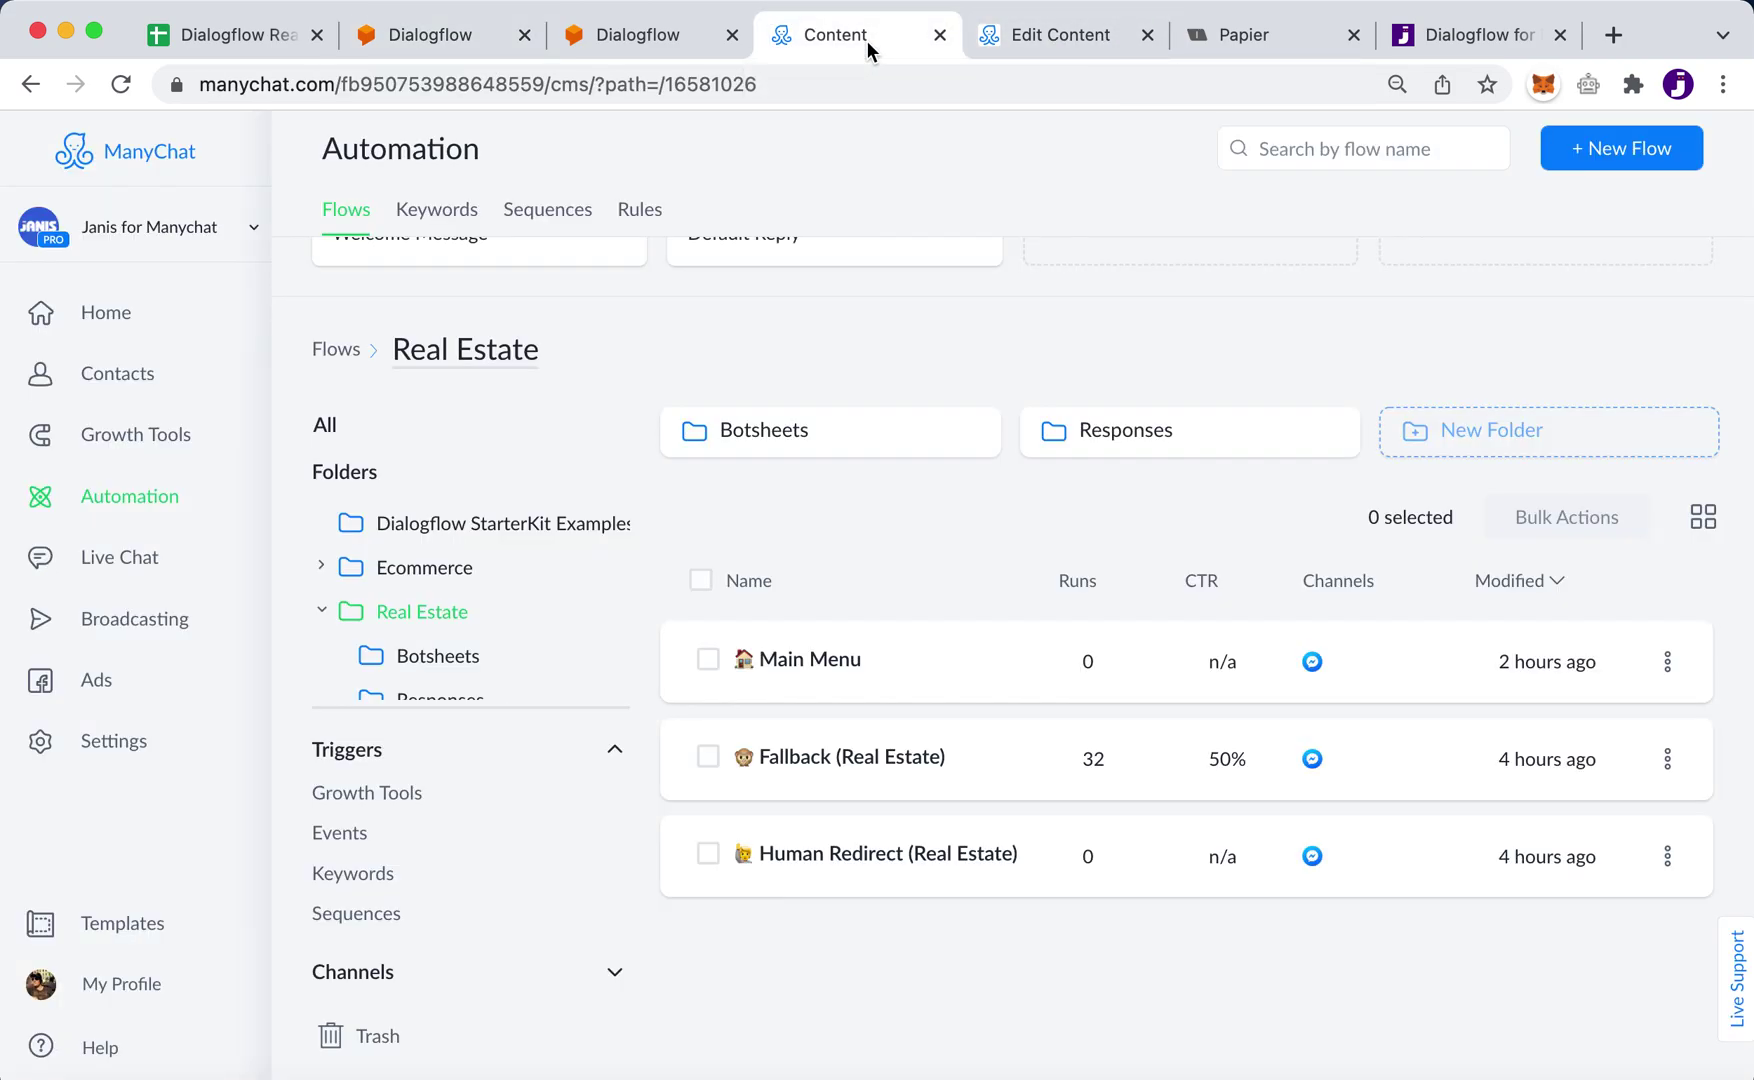
click(1001, 769)
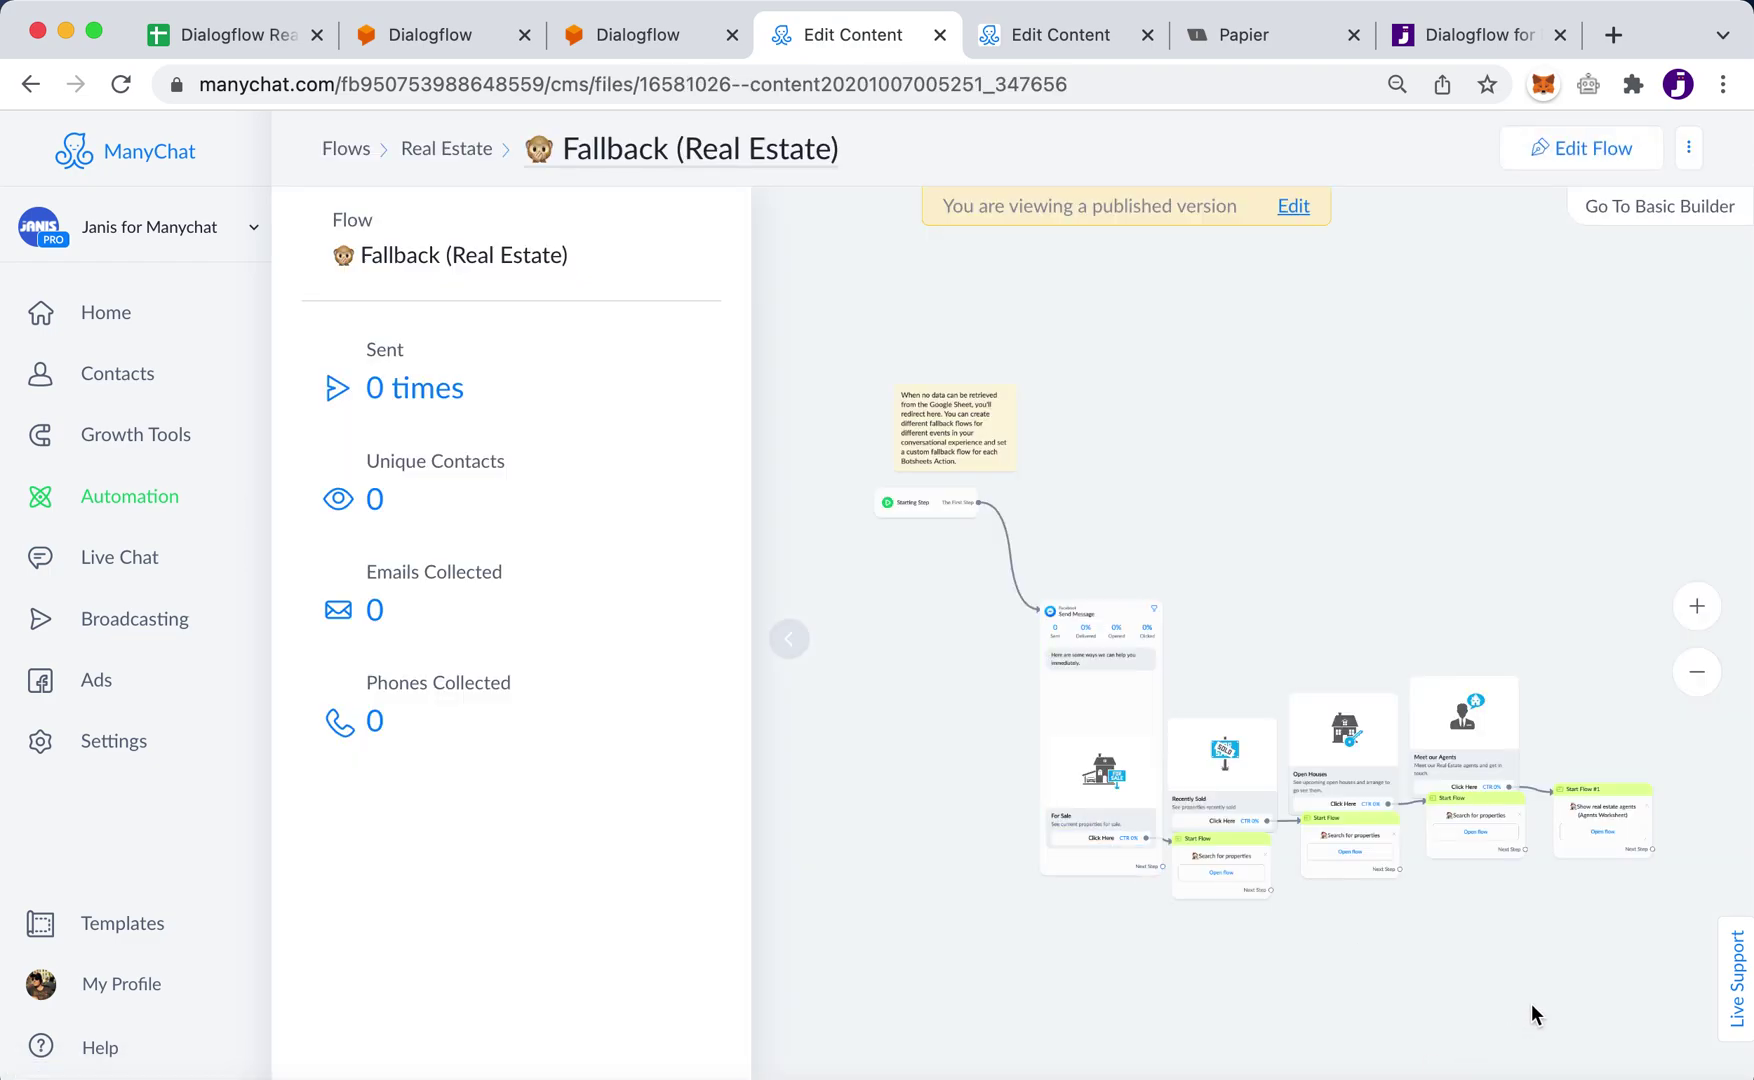
Step: Examine the message cards and their Start Flow connections in the fallback flow, and return to the Real Estate folder
scroll(1531, 1003, up, 1)
scroll(1531, 1003, up, 3)
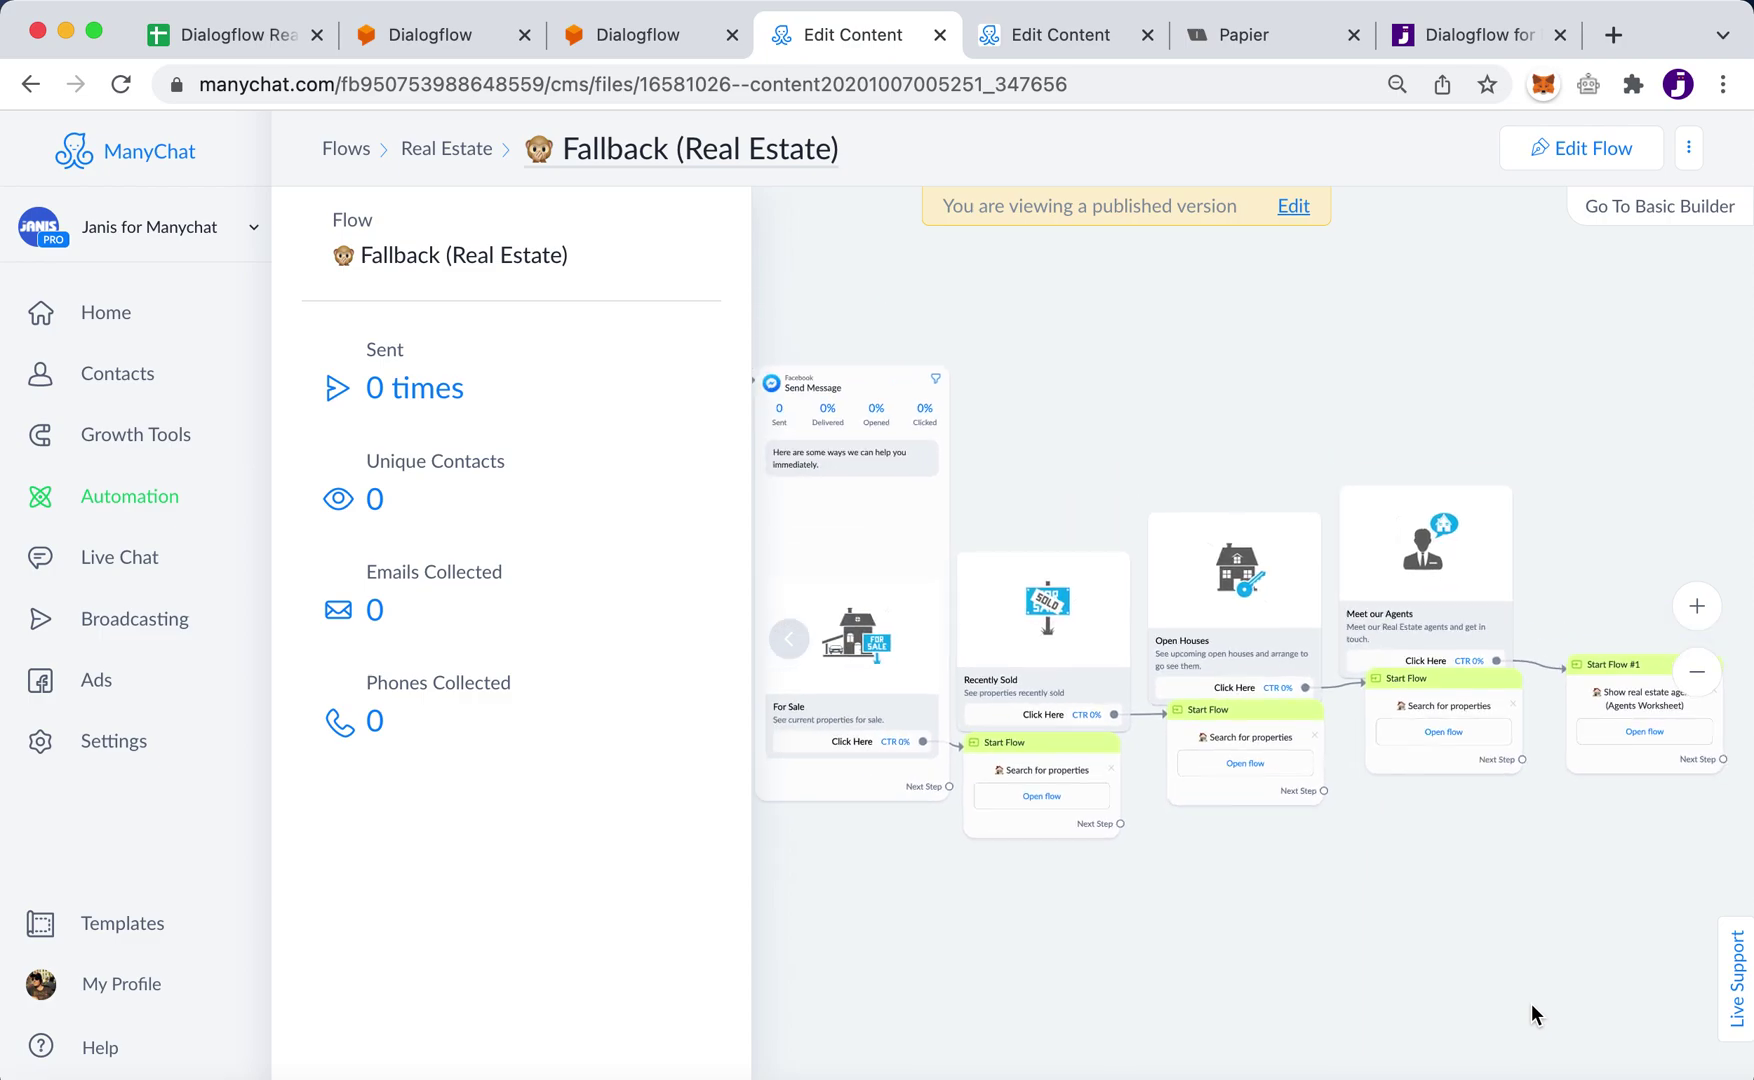
drag(1374, 972, 1519, 982)
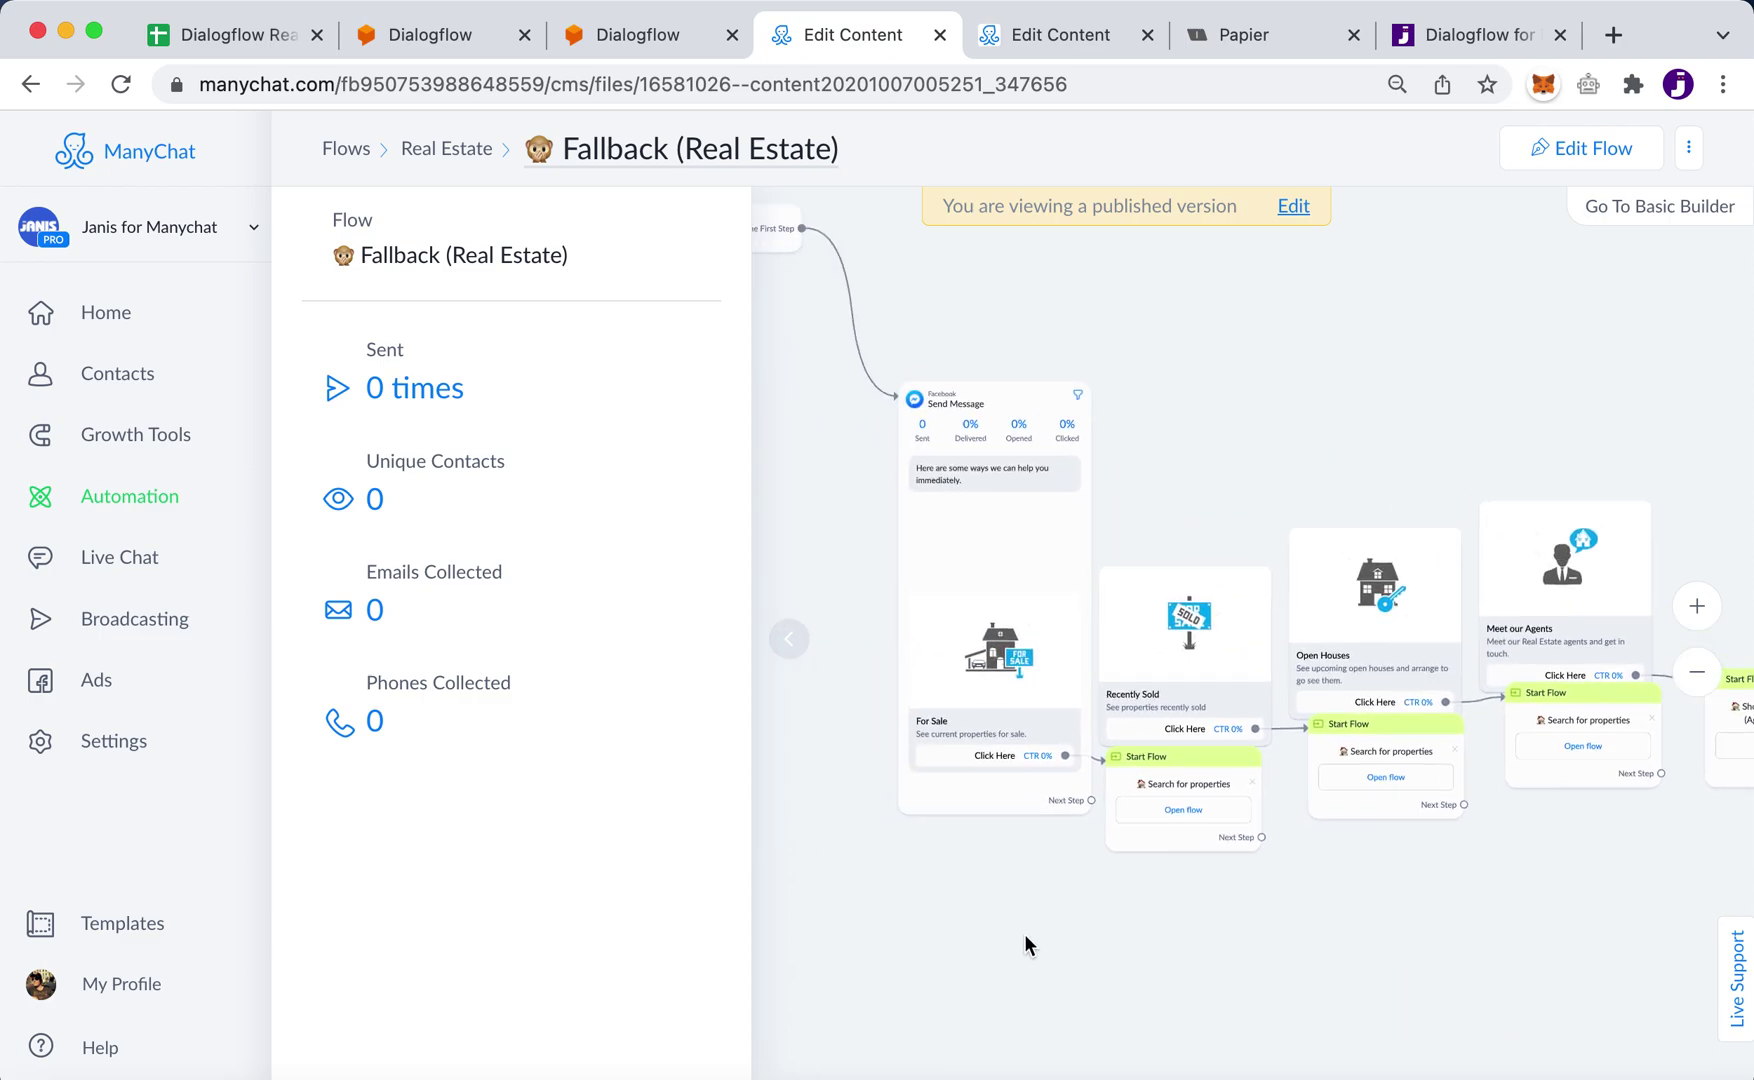
click(786, 644)
scroll(1477, 936, up, 5)
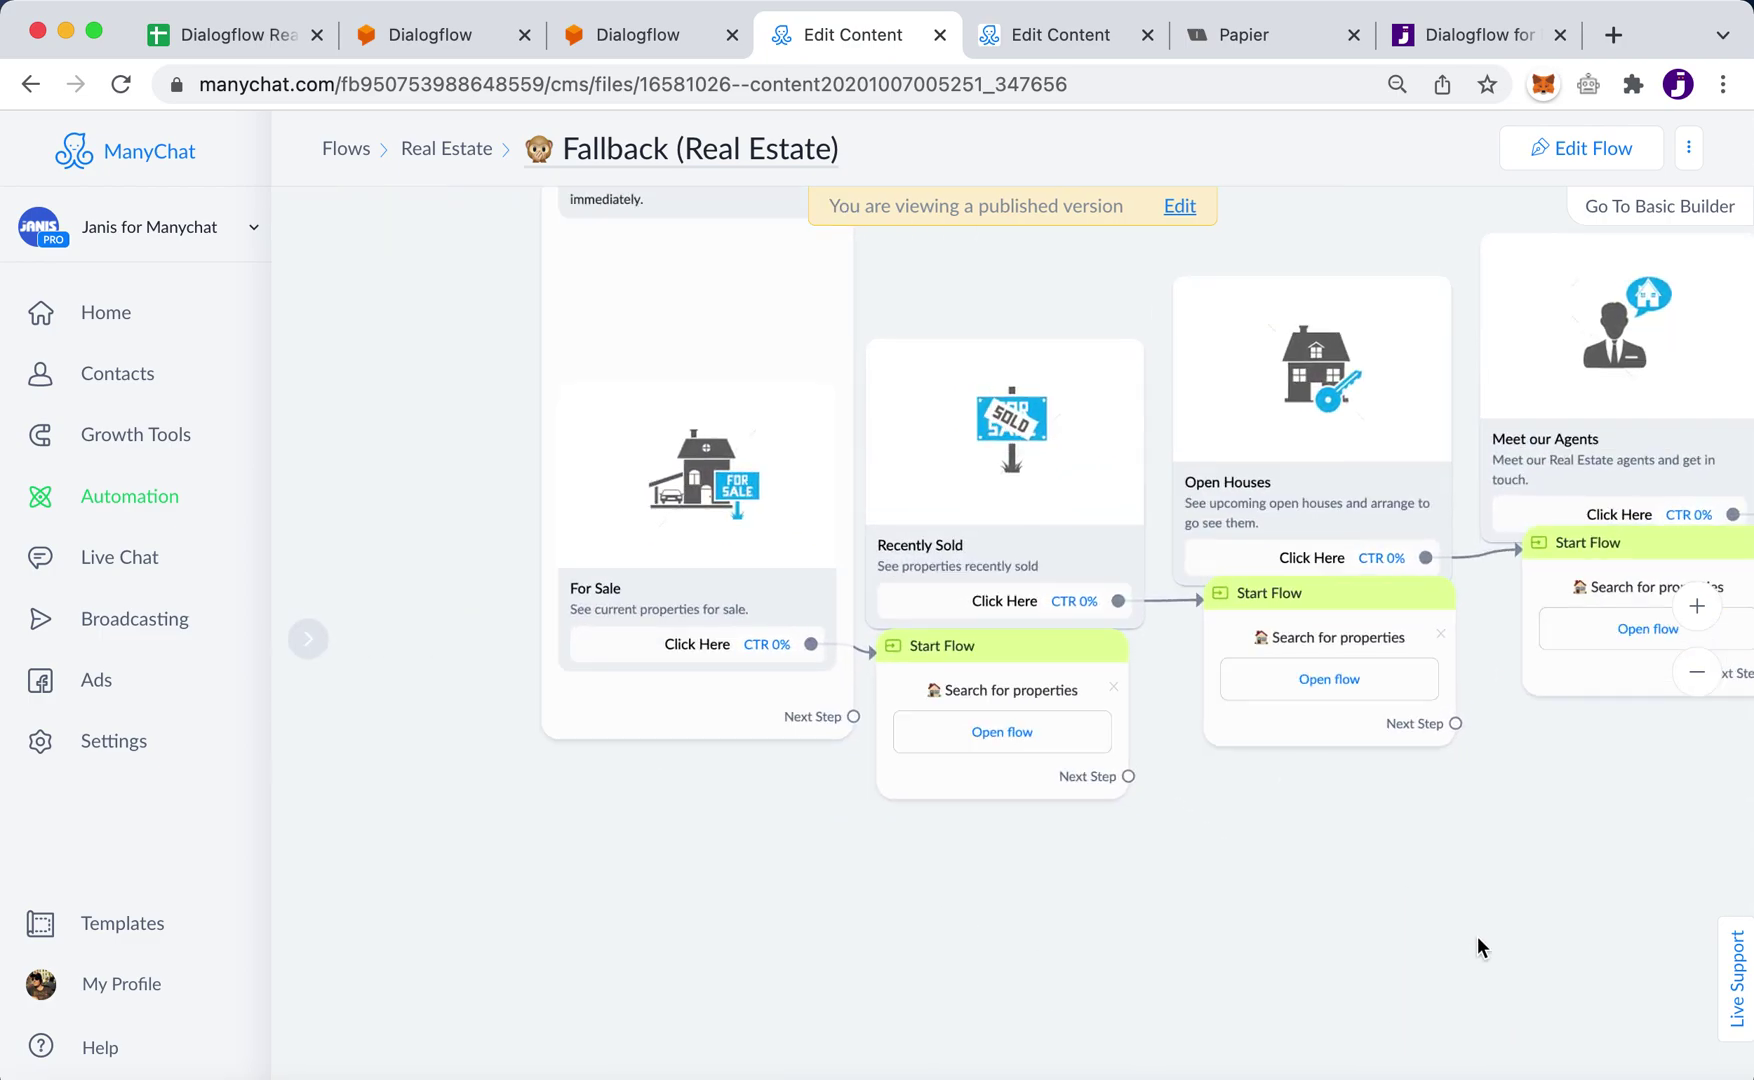
scroll(1430, 1041, up, 3)
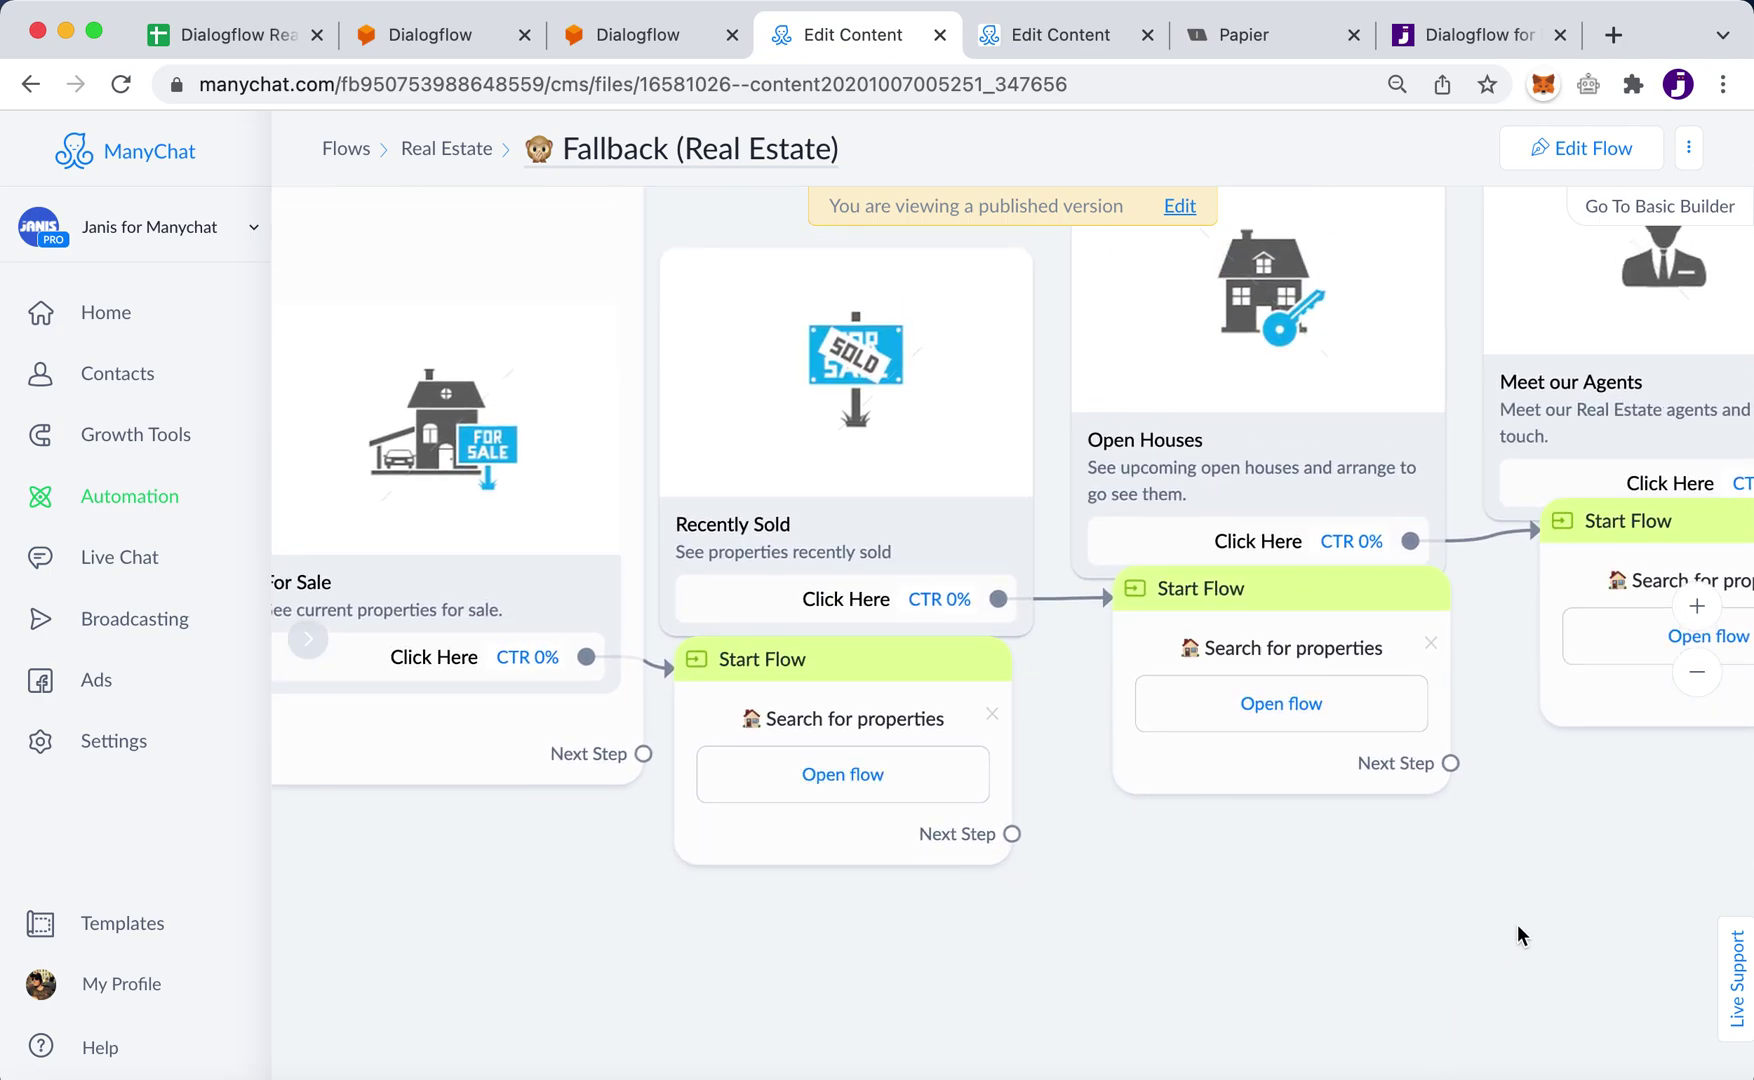
scroll(1517, 924, down, 5)
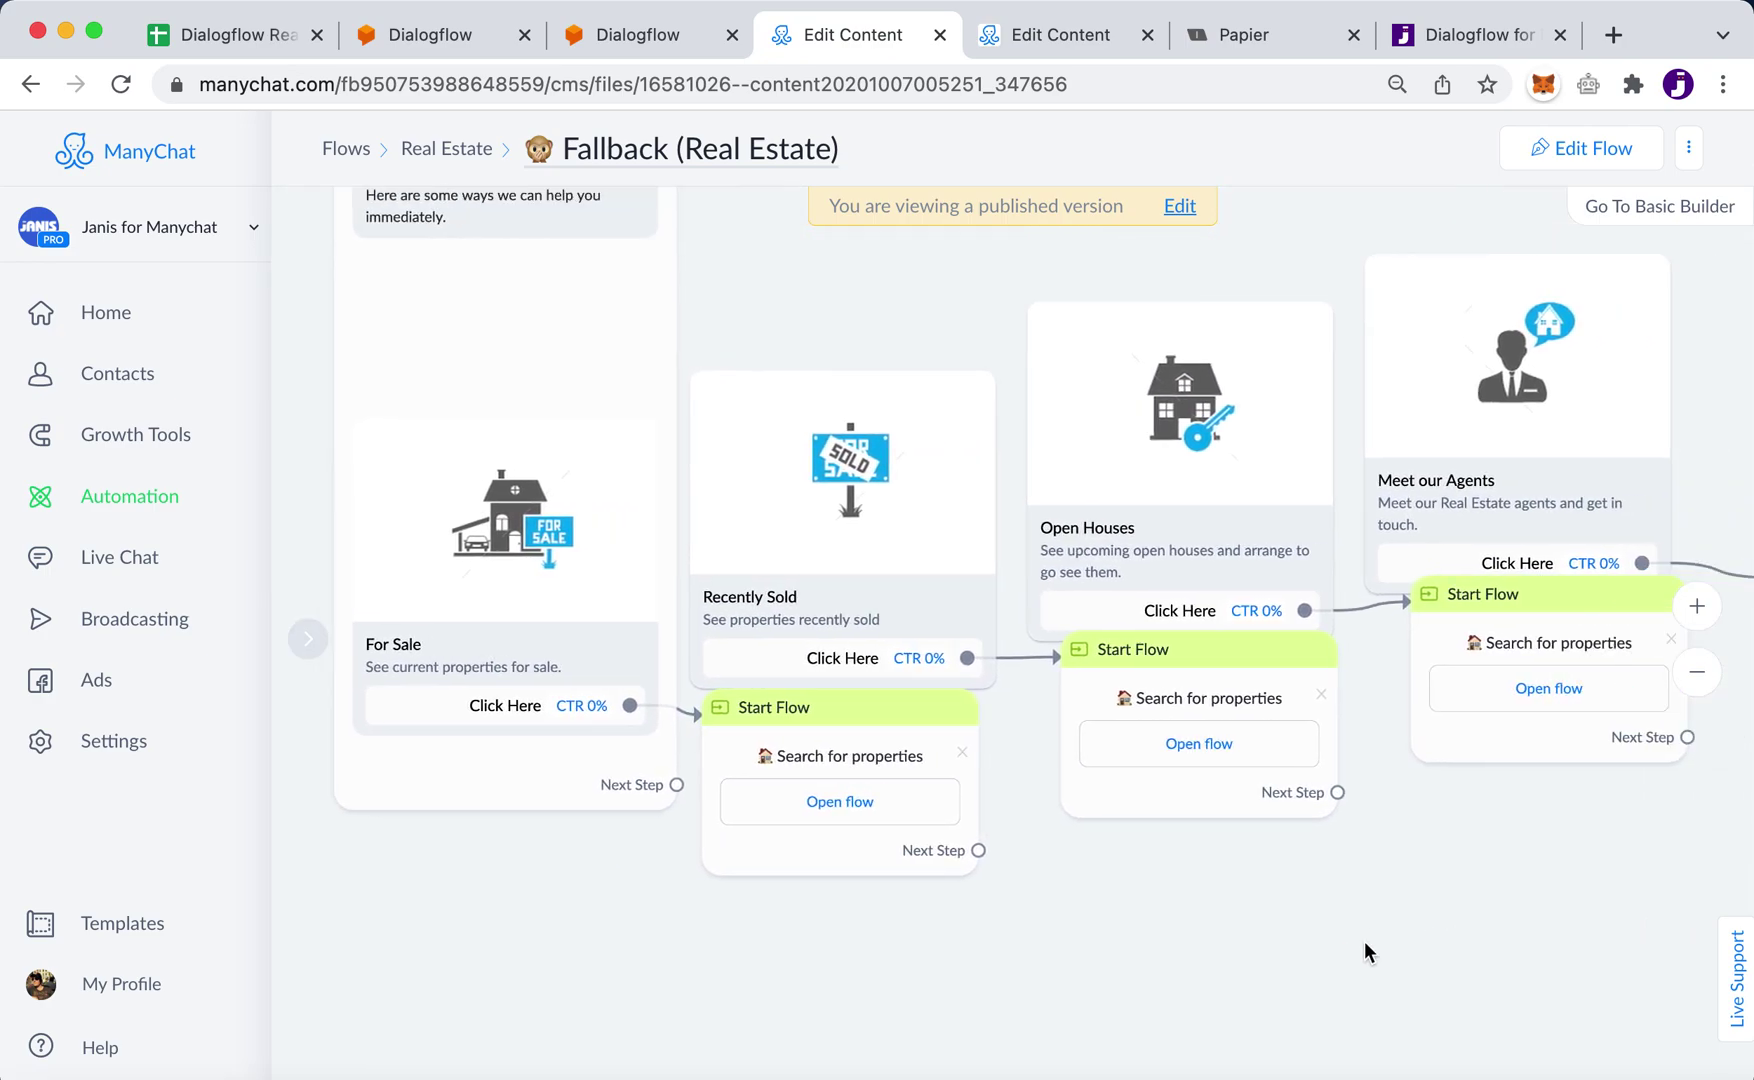
drag(1360, 944, 1223, 952)
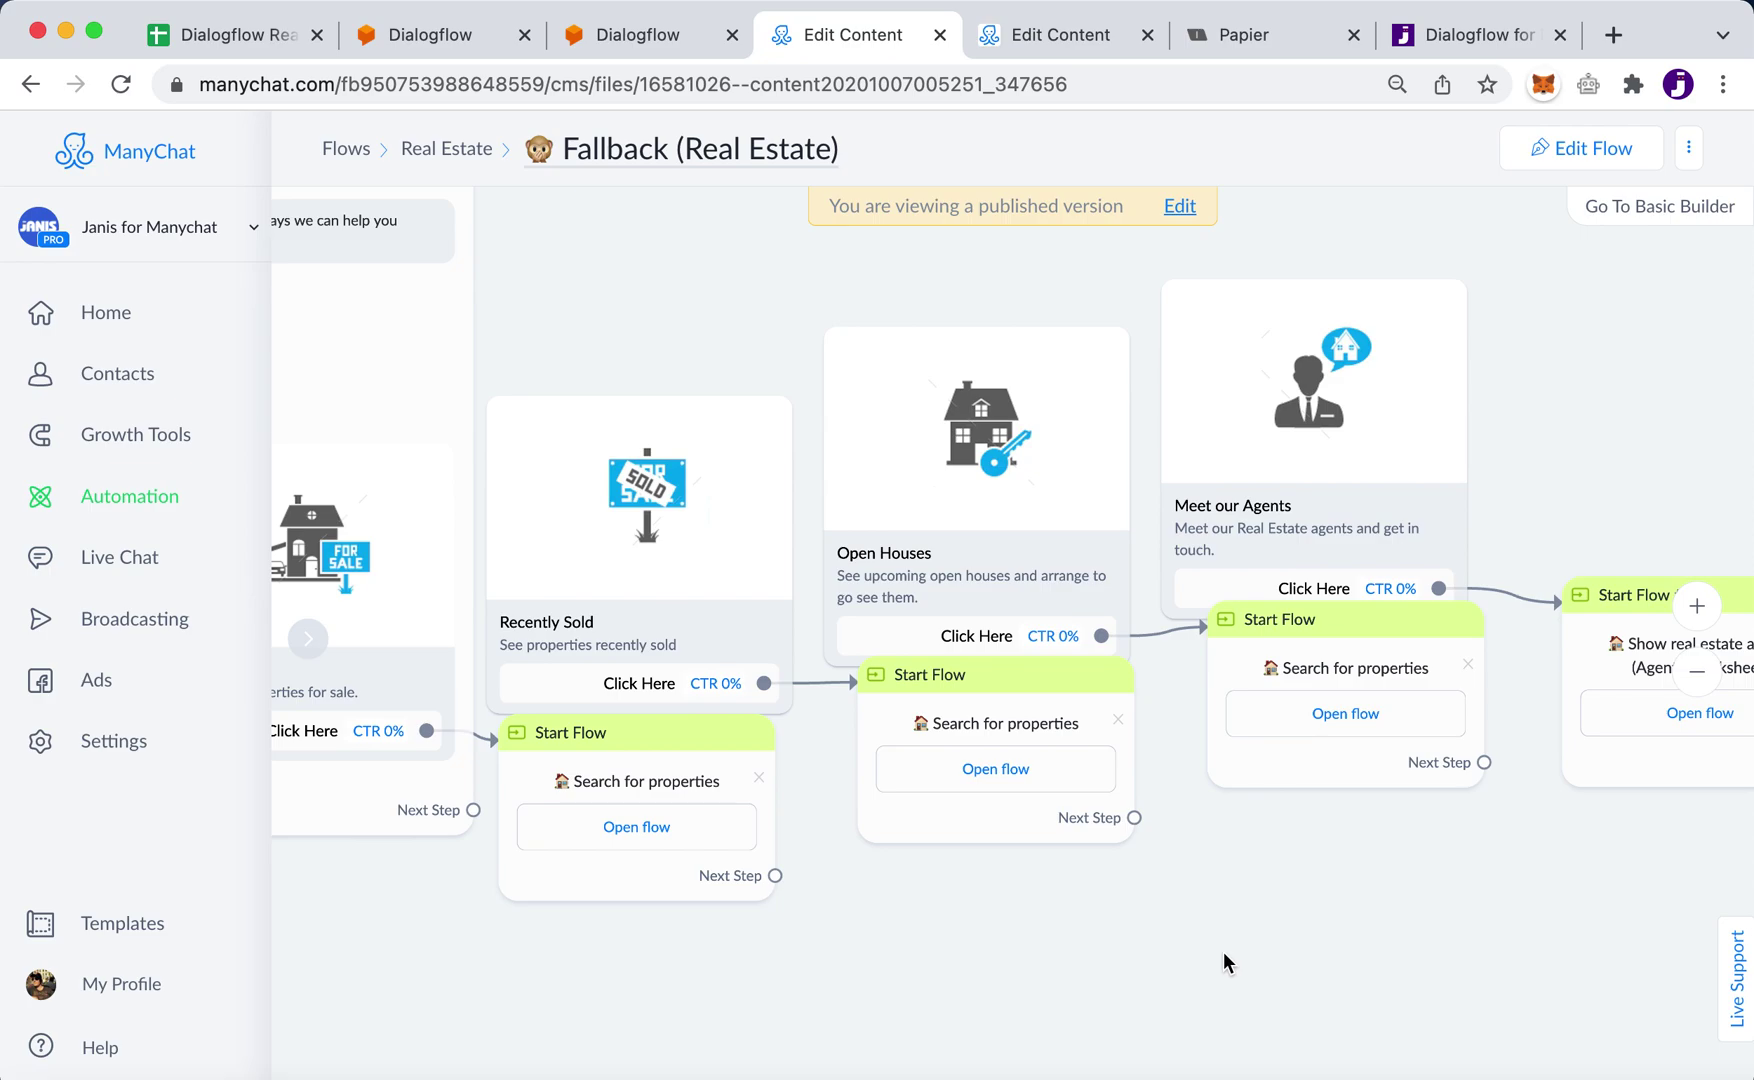
click(455, 150)
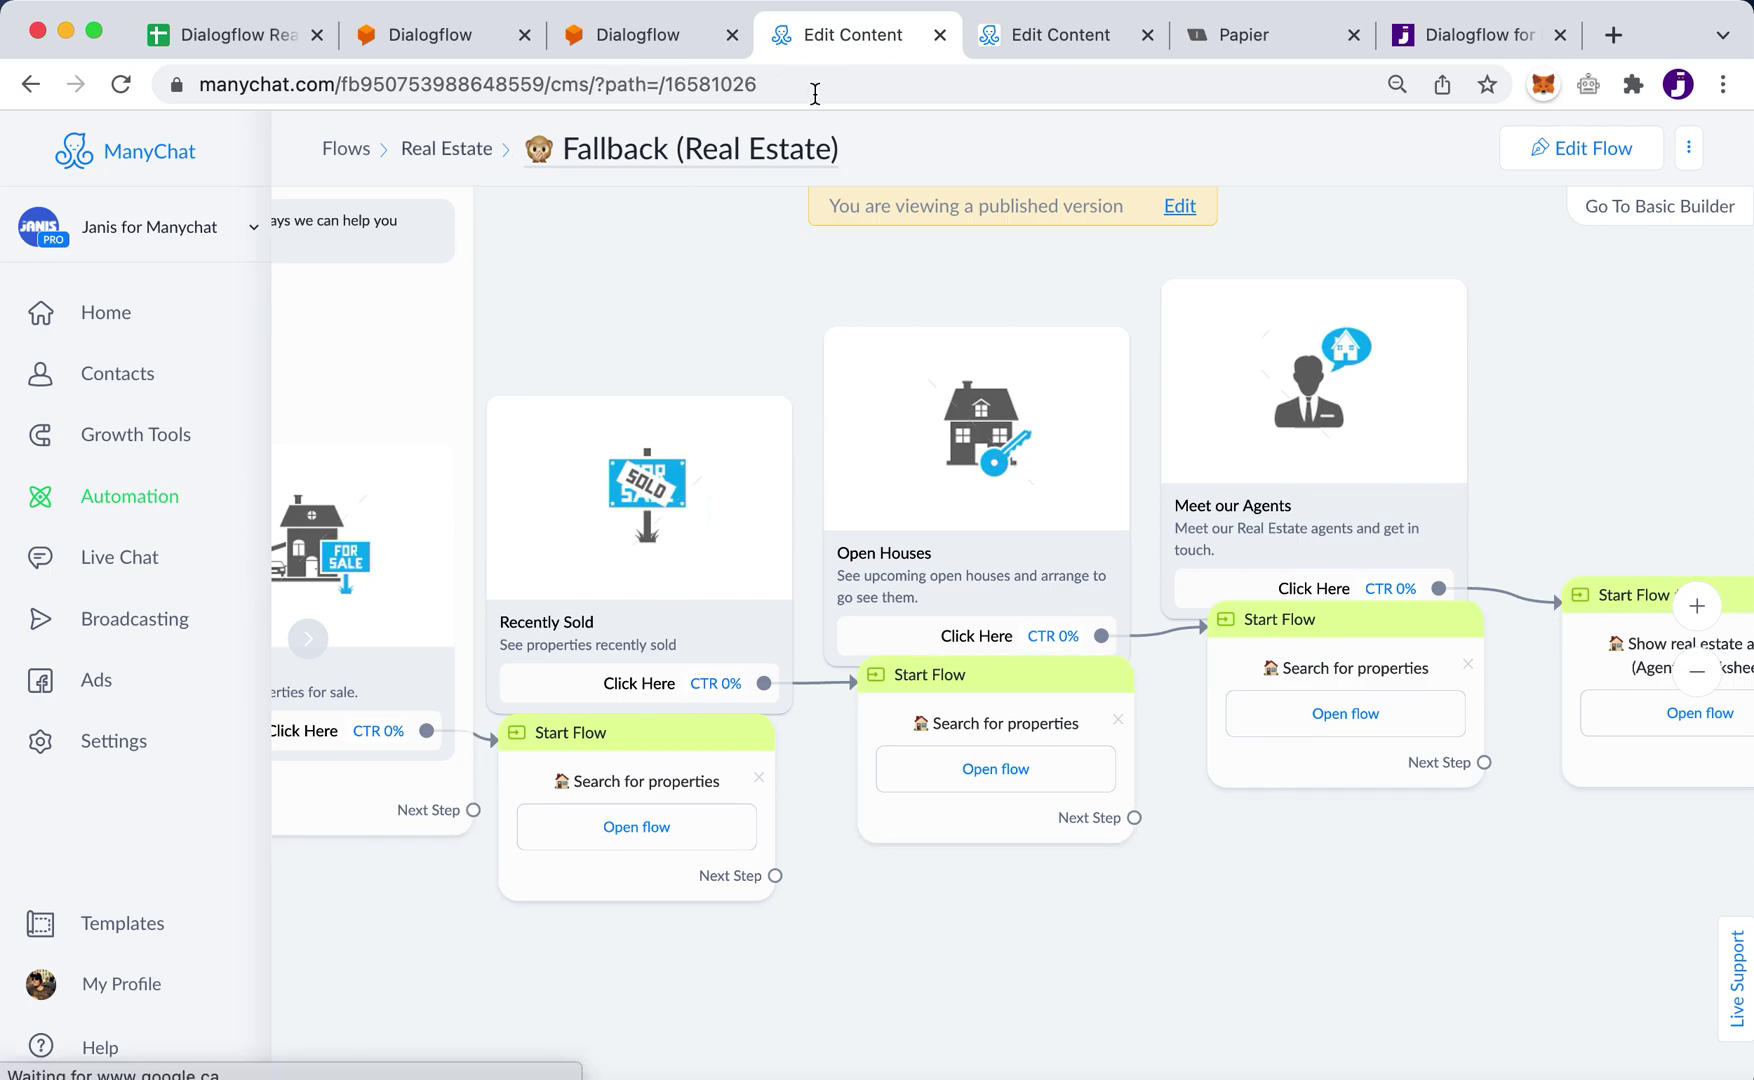
scroll(1108, 940, down, 2)
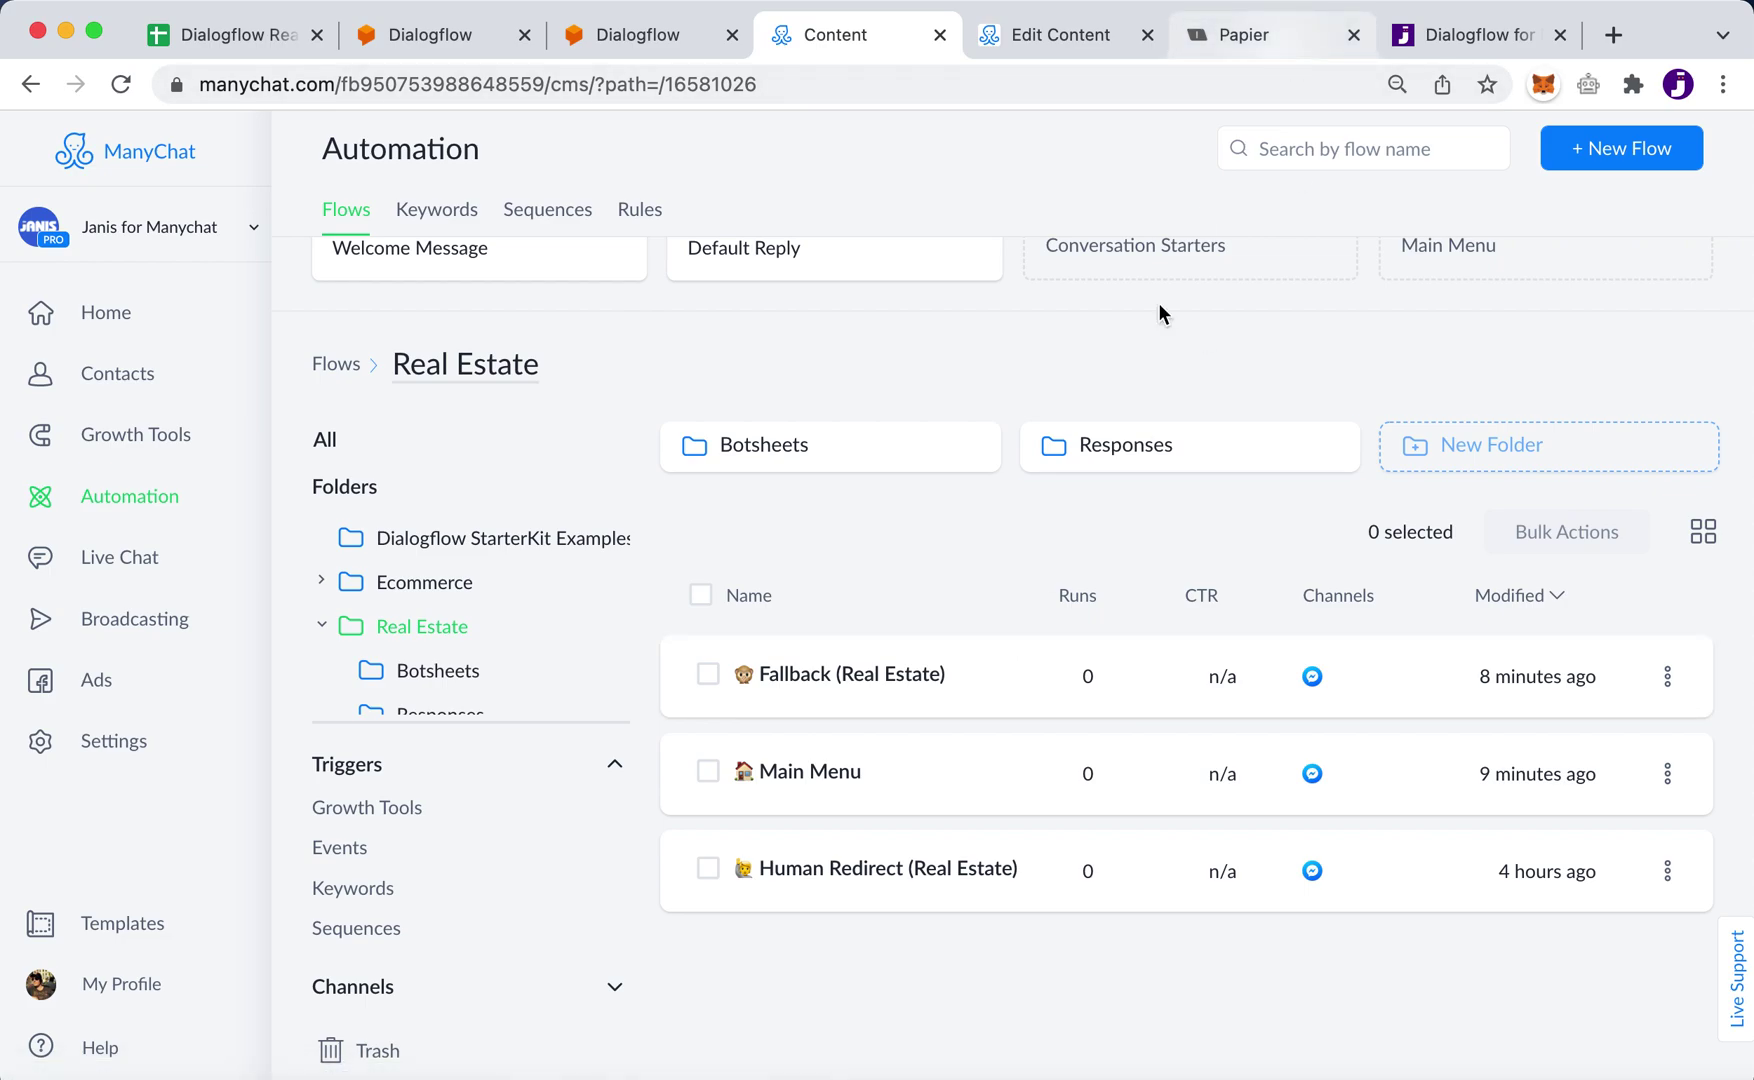
click(450, 35)
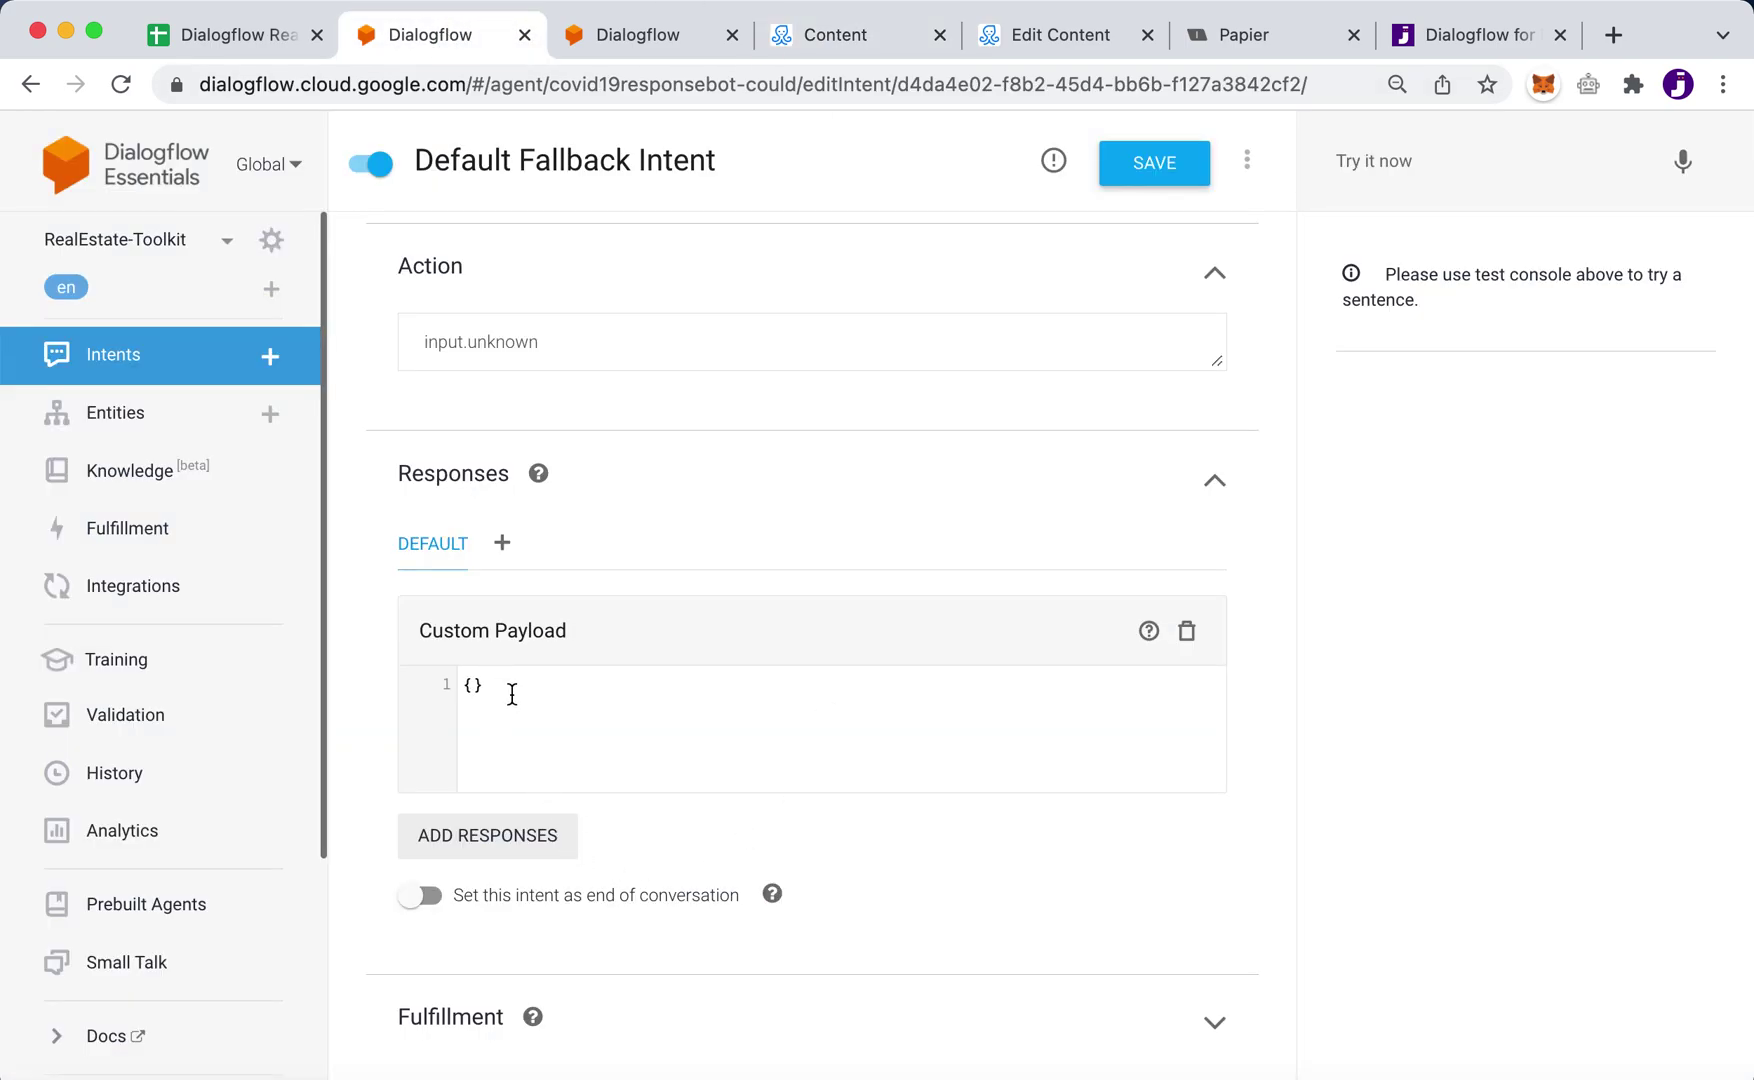
click(1262, 34)
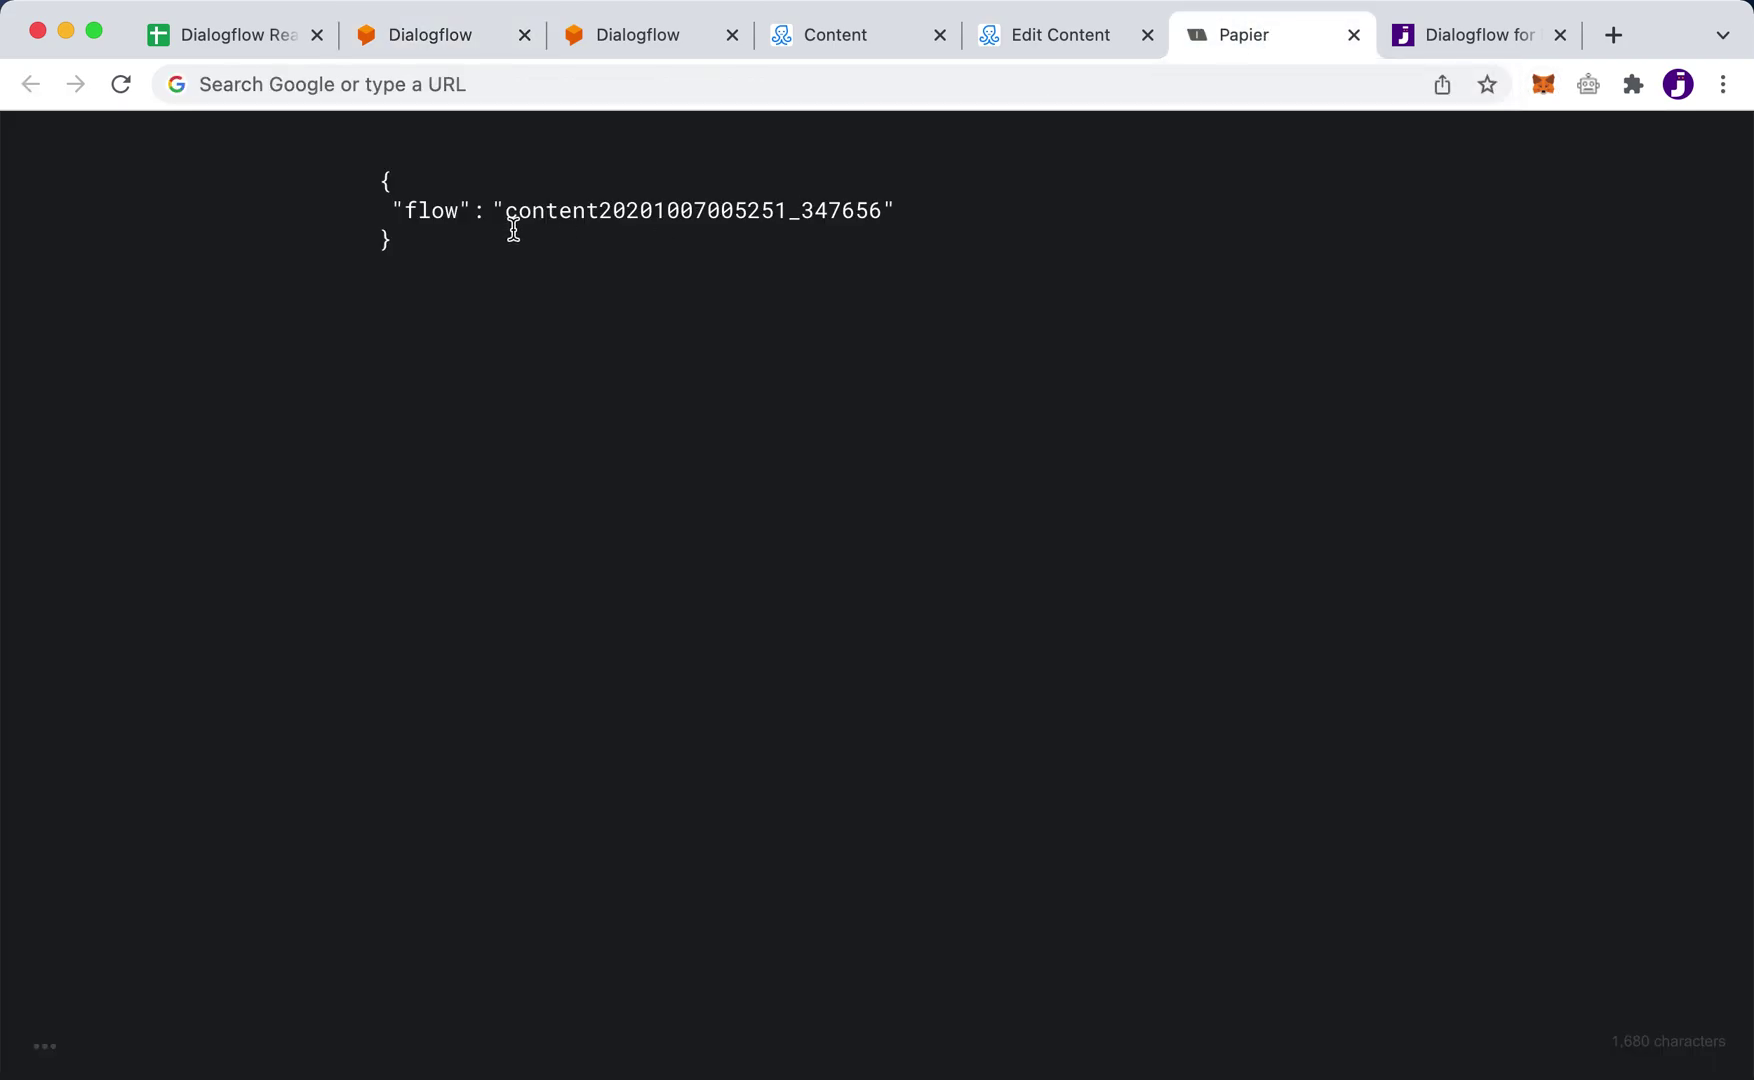
drag(380, 177, 414, 251)
key(super+c)
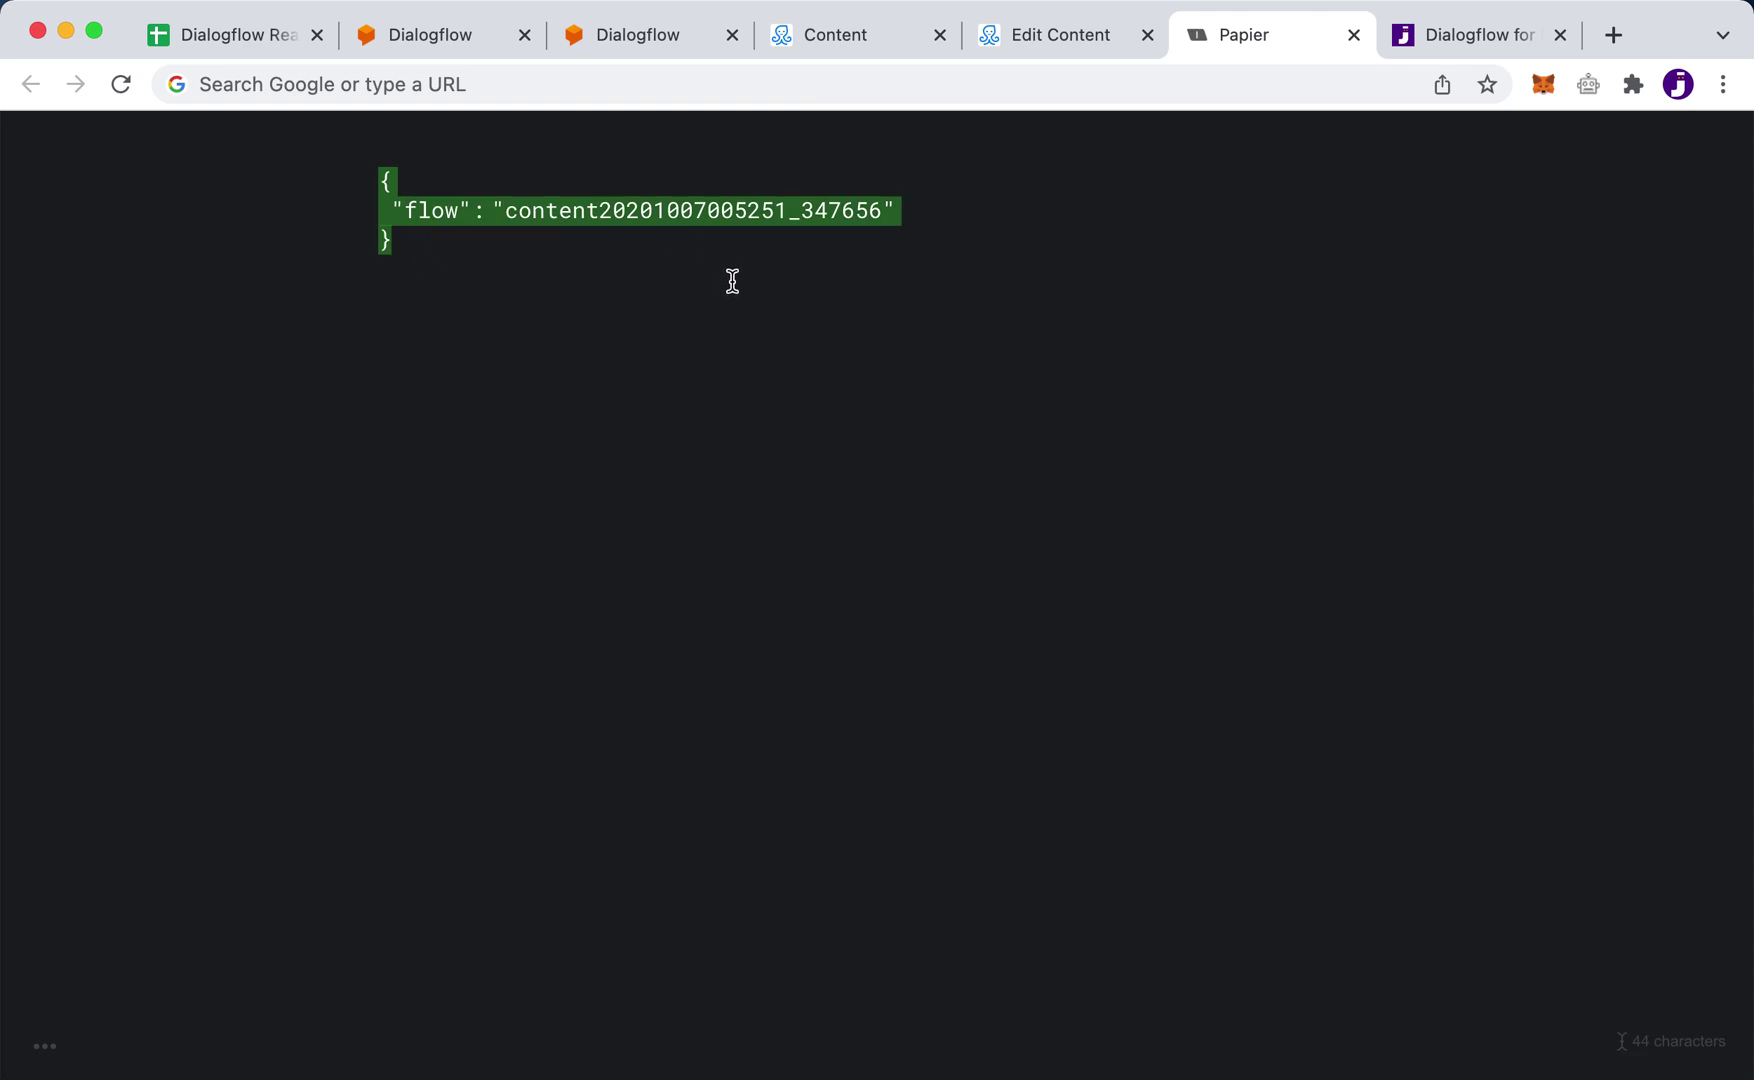
Step: Switch to Dialogflow and paste the copied flow JSON snippet into the Default Fallback Intent's Custom Payload, replacing the empty braces
click(440, 32)
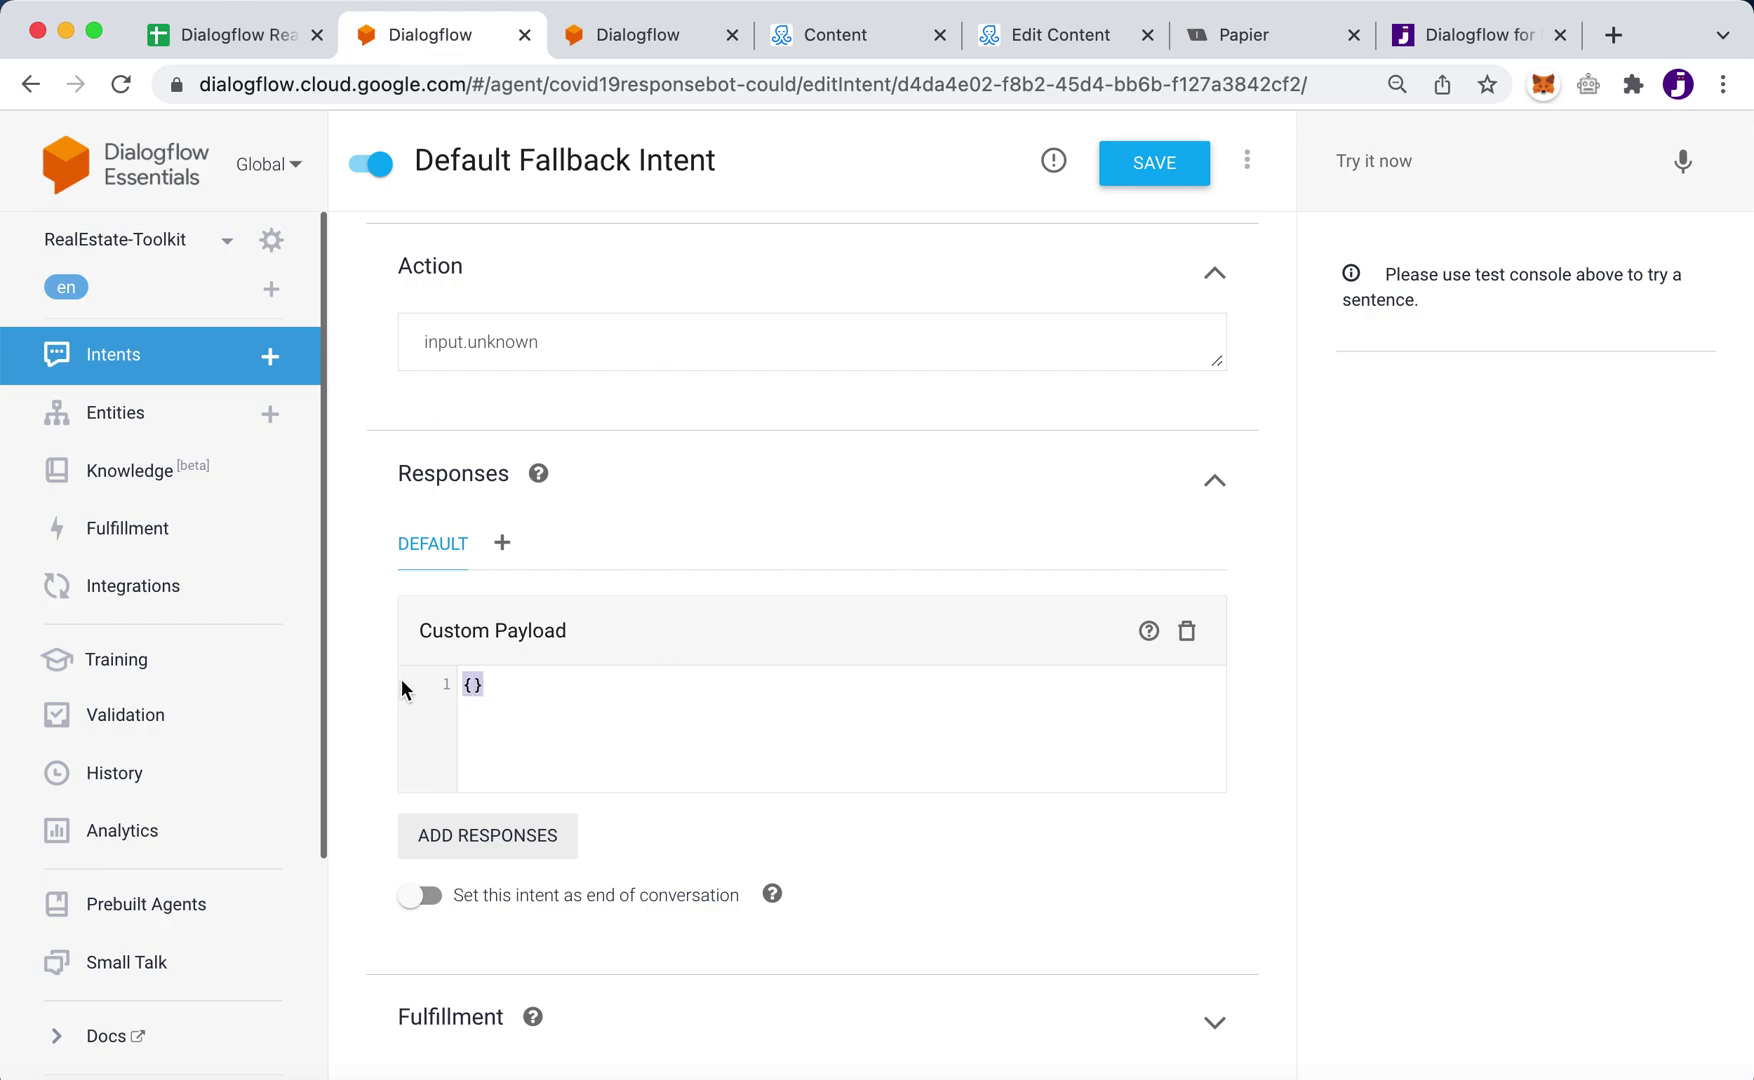
key(super+v)
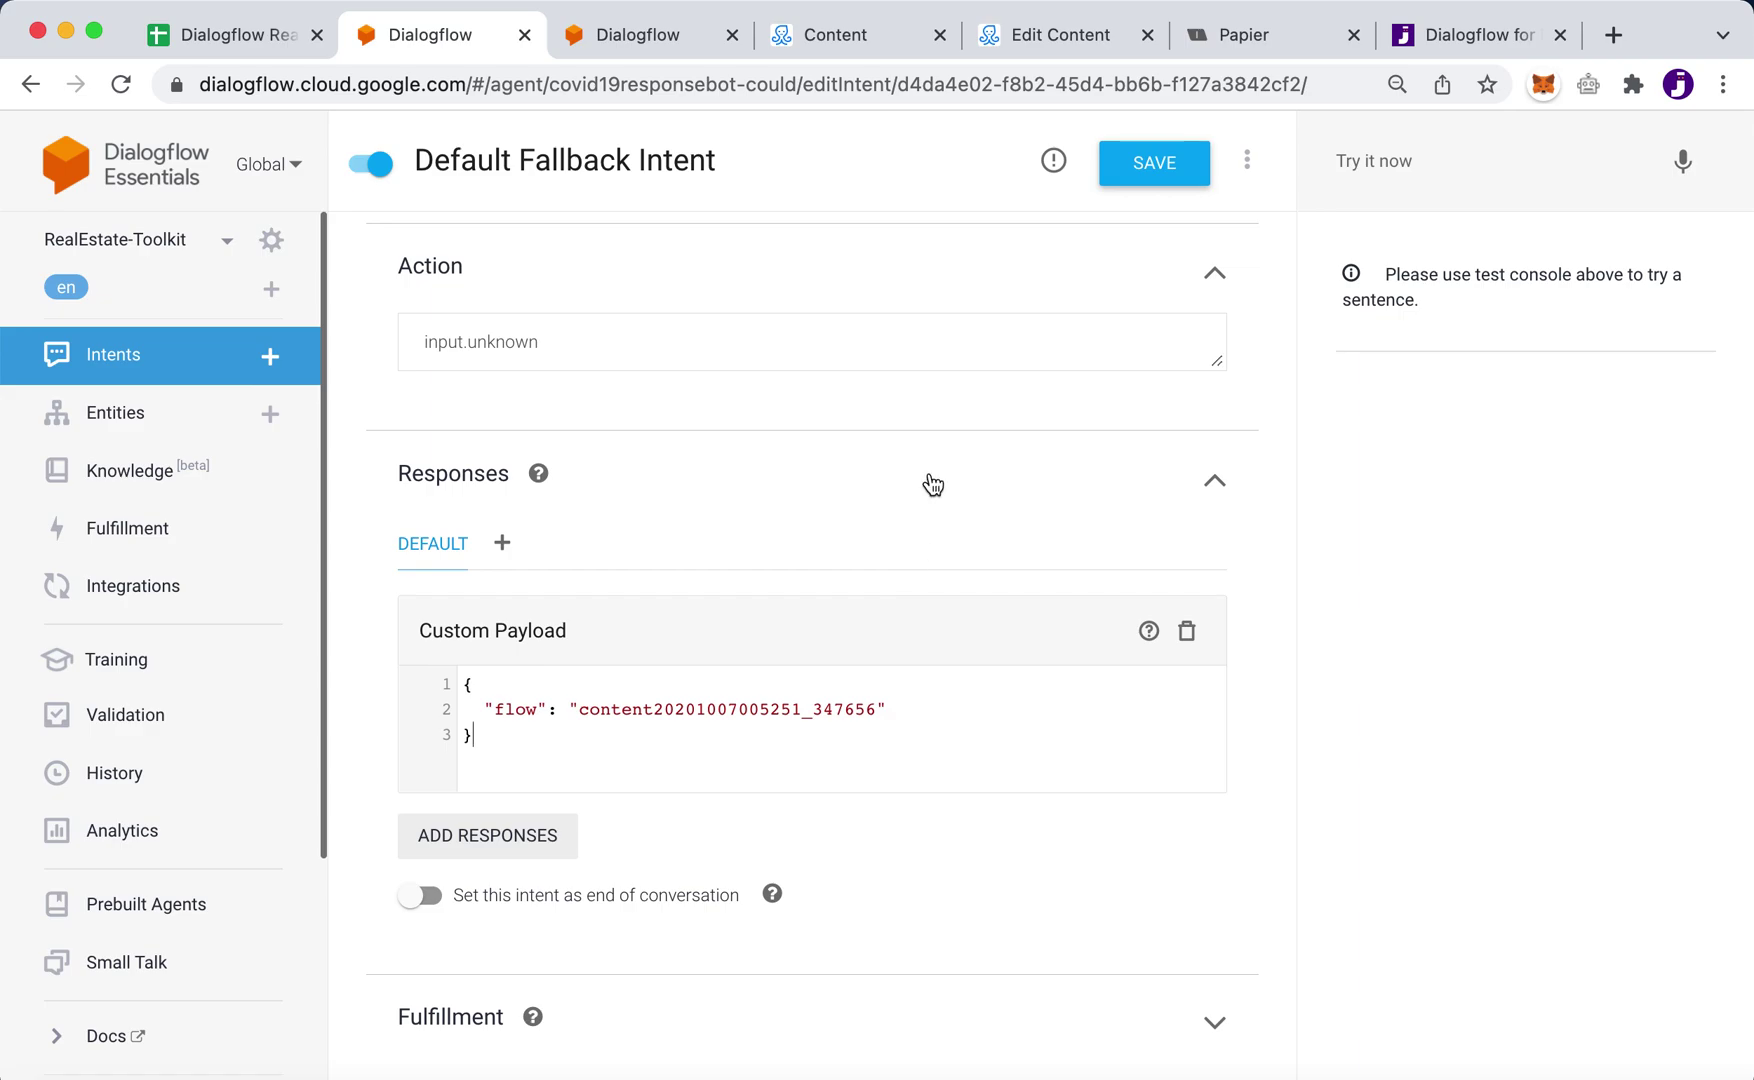
scroll(928, 485, up, 3)
scroll(933, 484, down, 3)
click(855, 36)
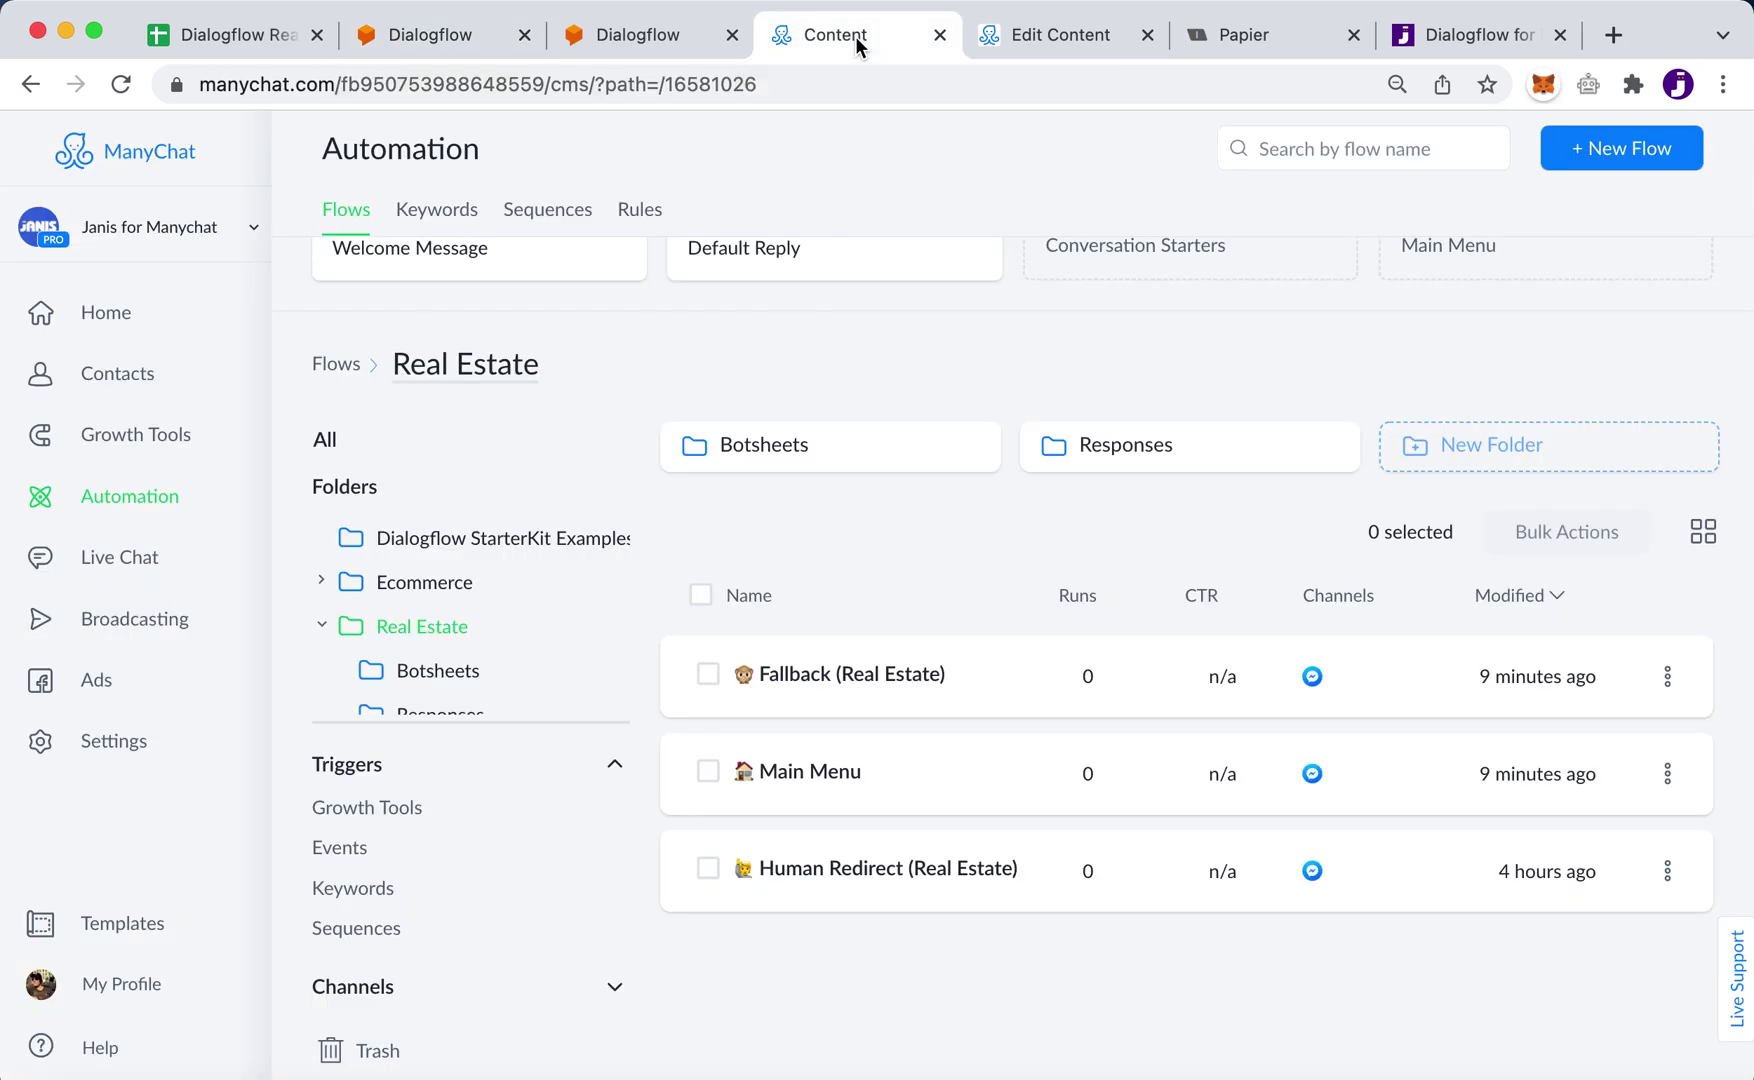
click(1063, 679)
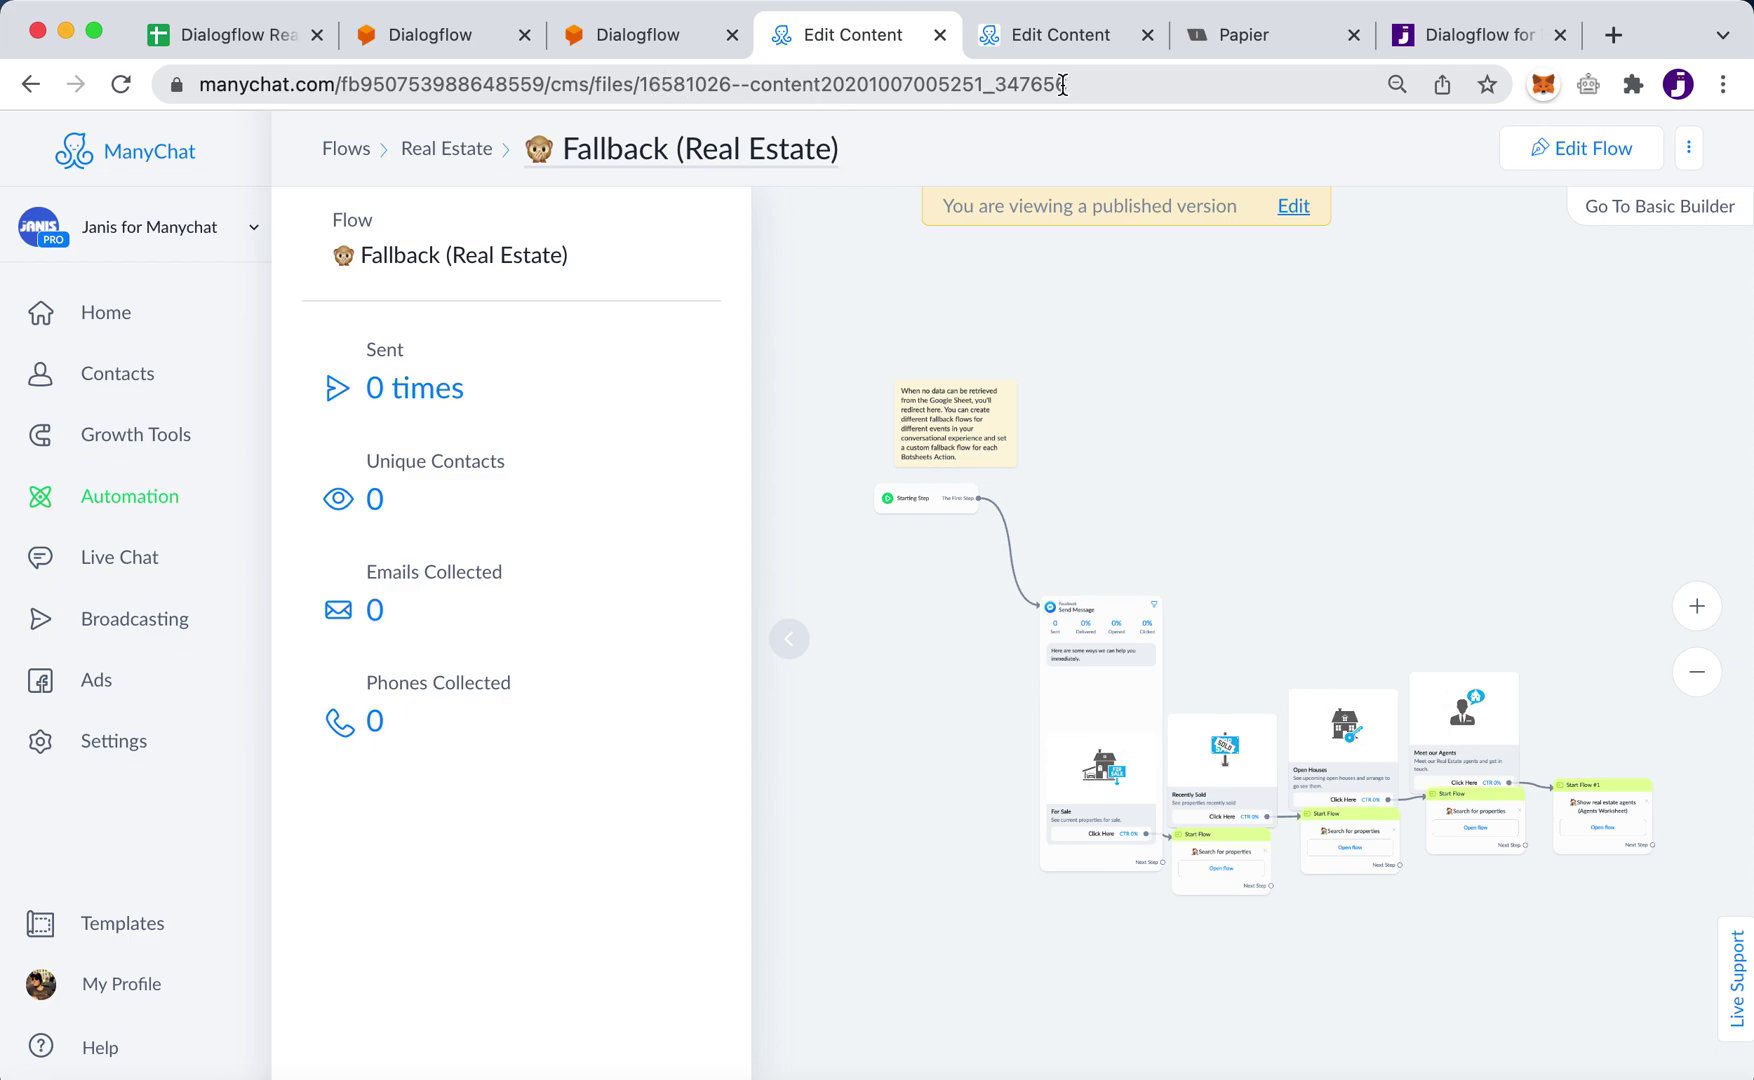
drag(750, 84, 1127, 92)
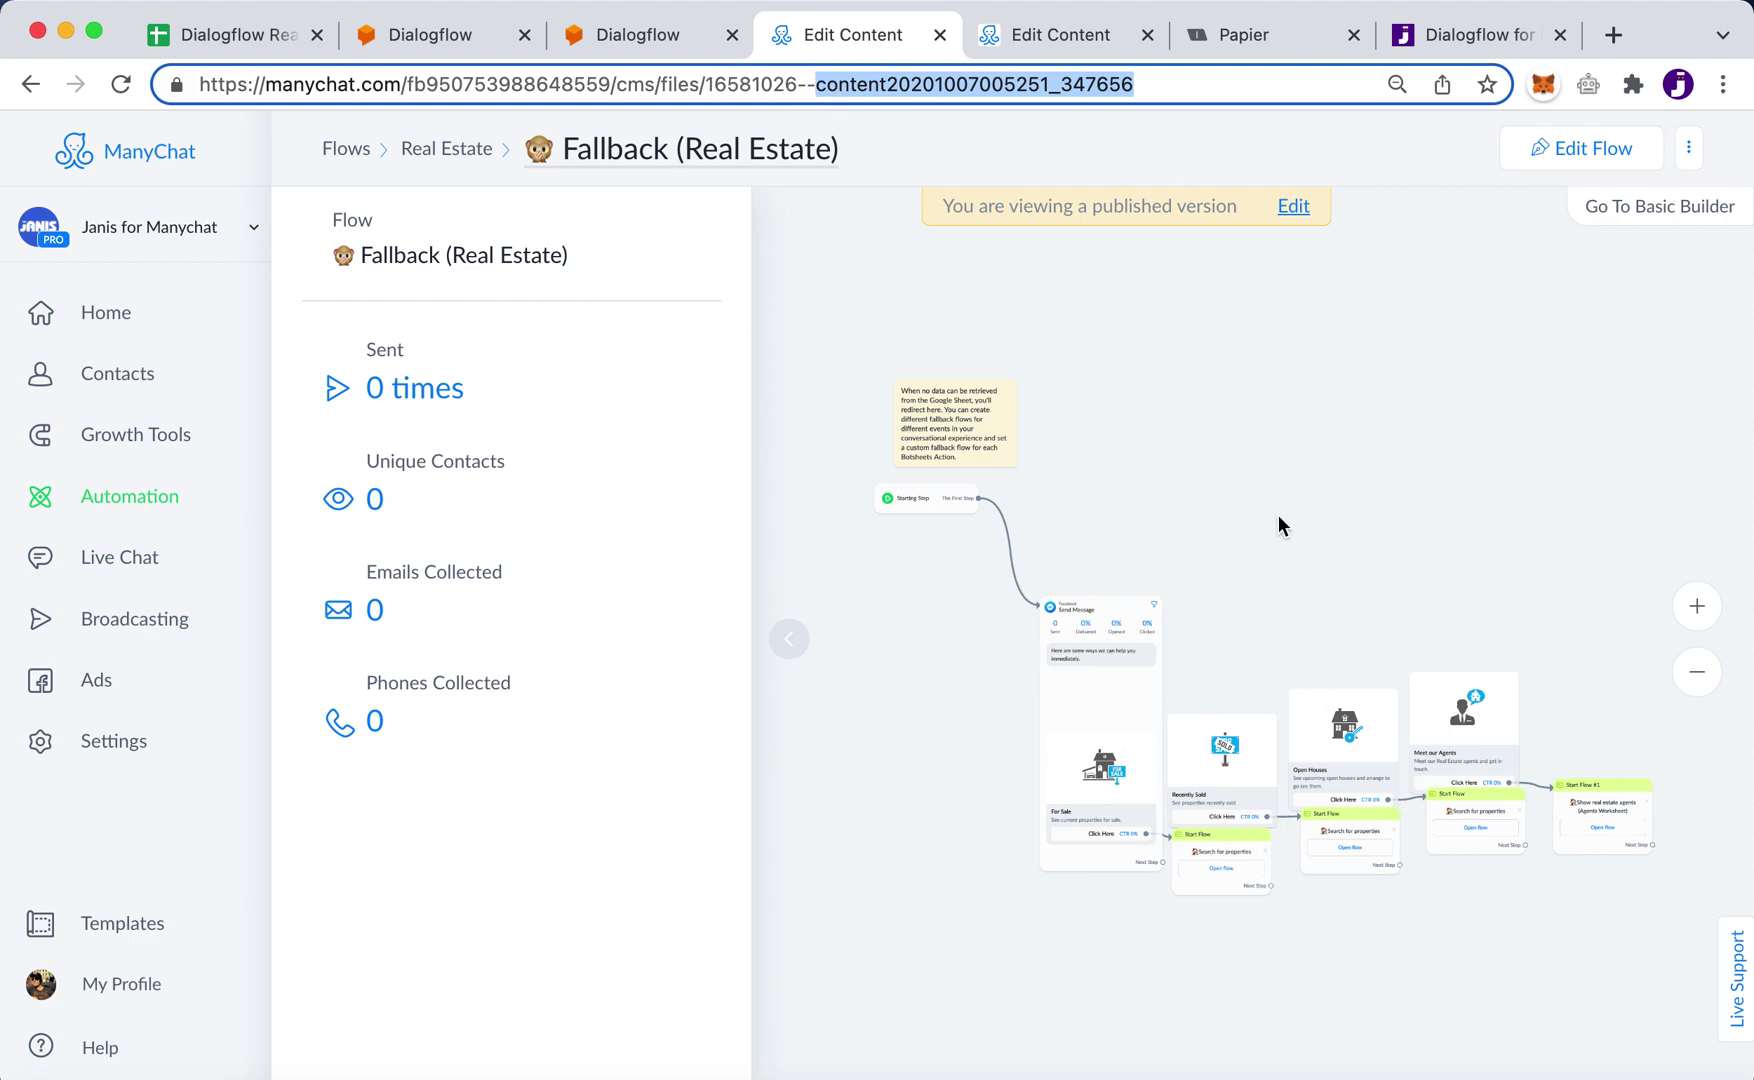
click(822, 88)
drag(815, 86, 1190, 94)
key(ctrl+c)
click(400, 30)
drag(578, 710, 878, 710)
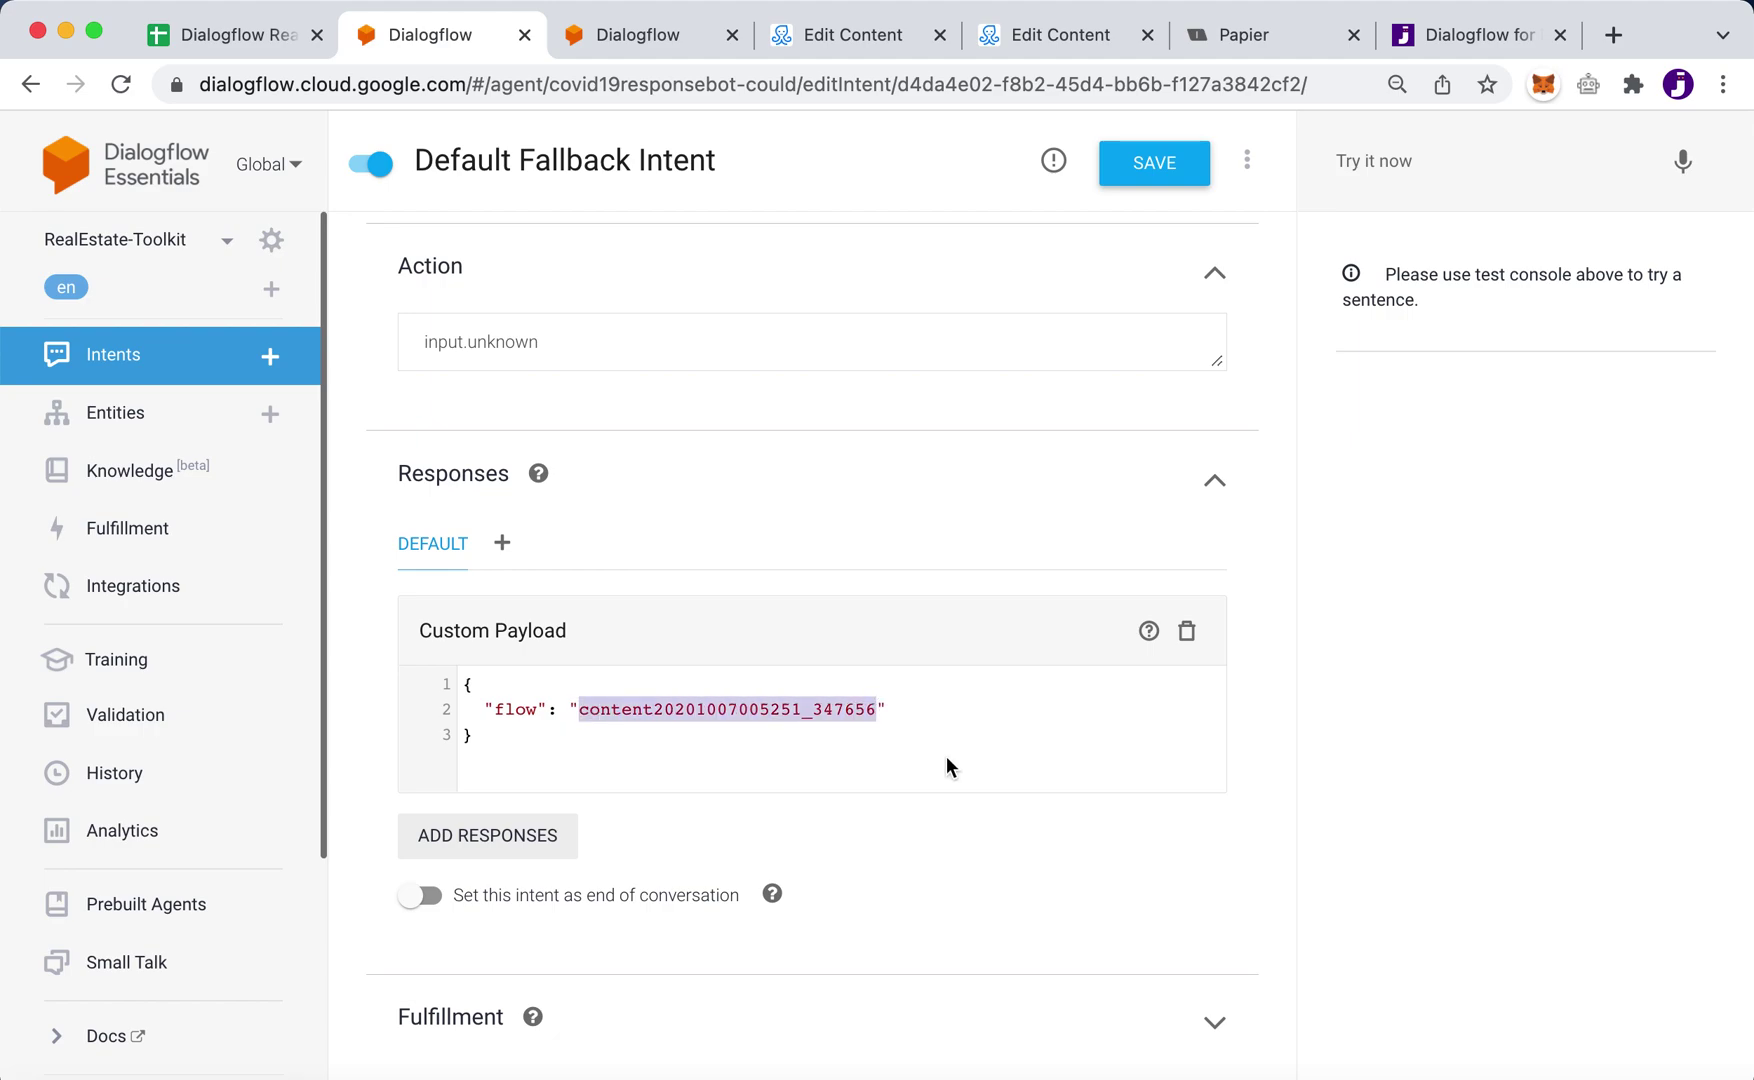
key(ctrl+v)
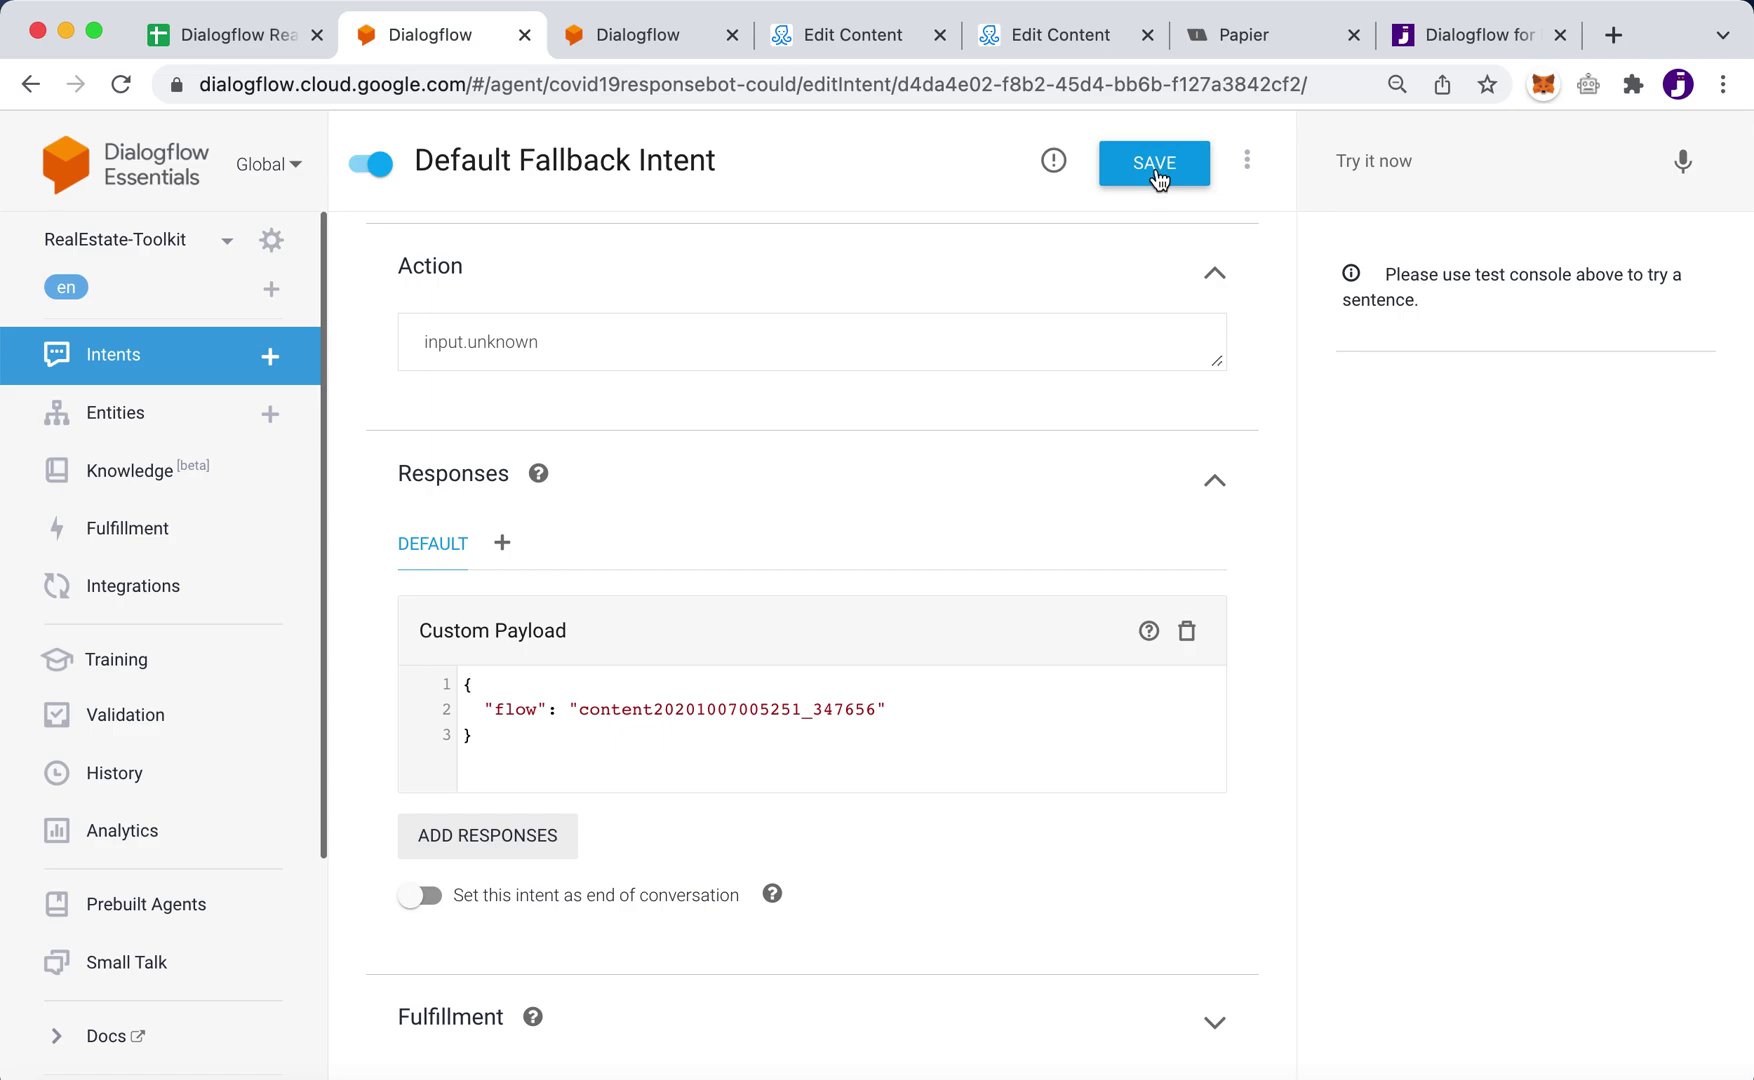
click(829, 32)
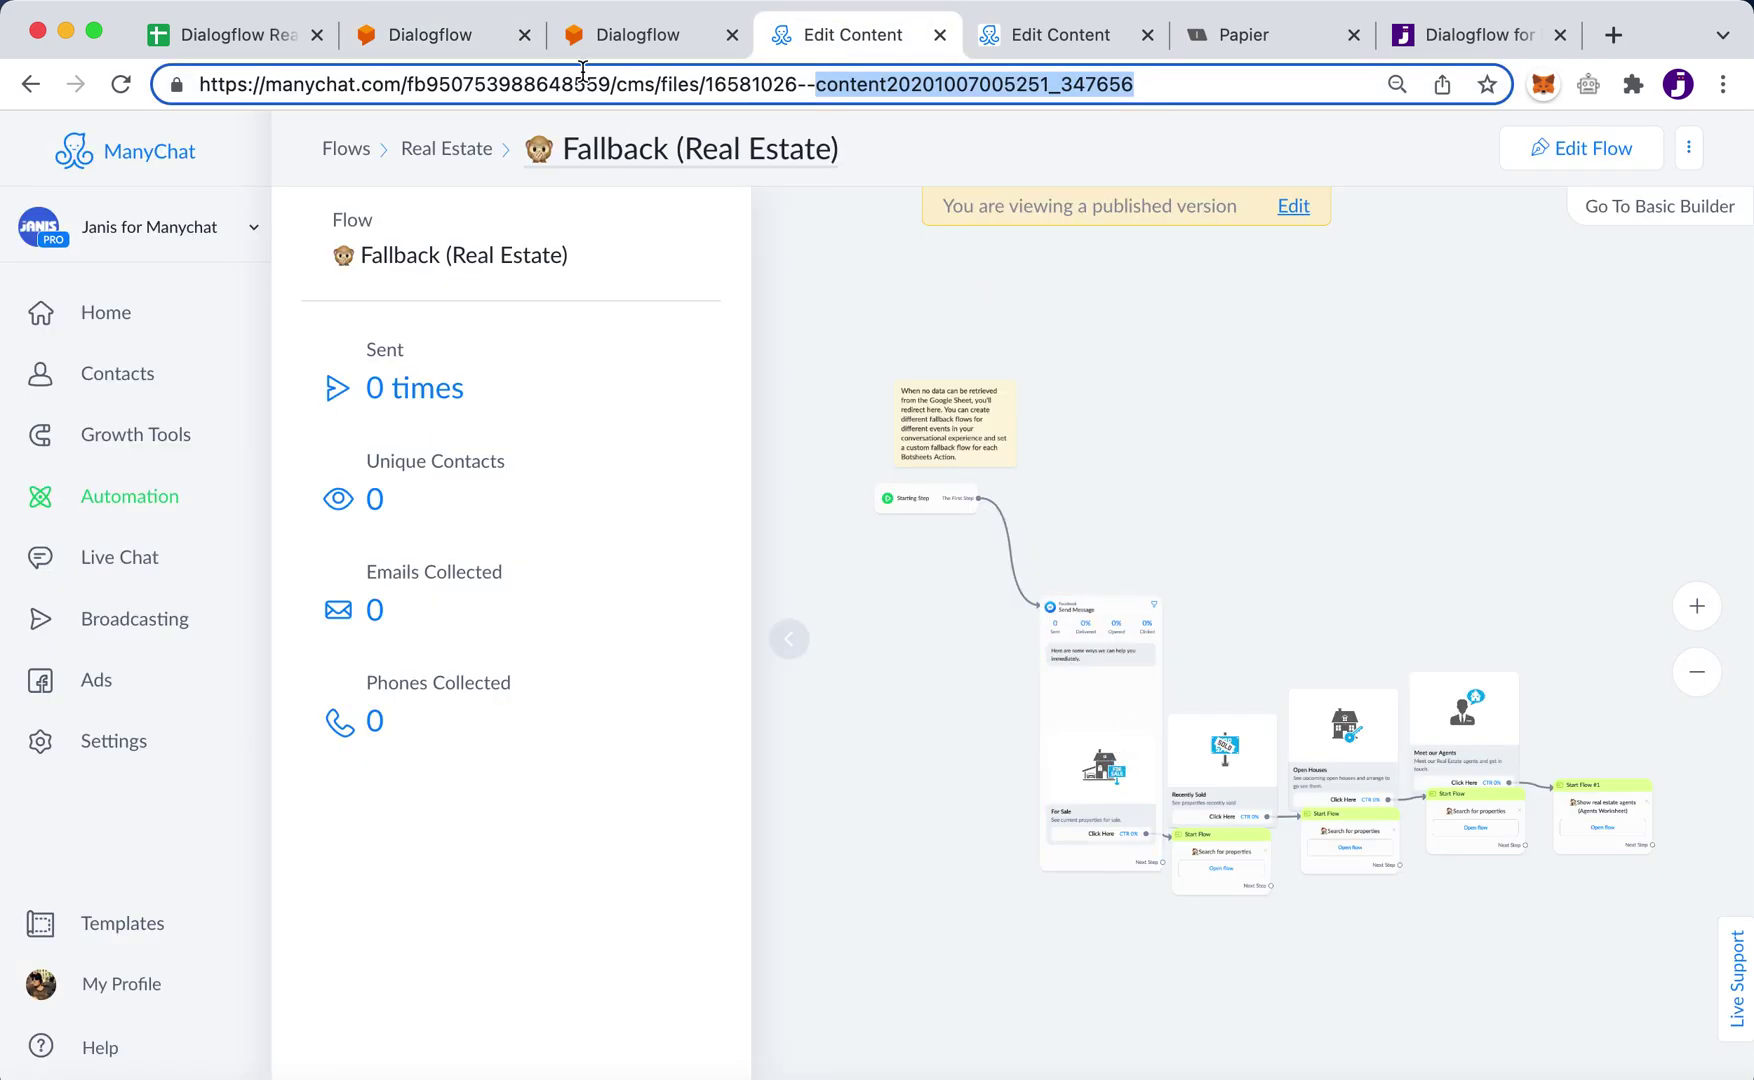
click(375, 40)
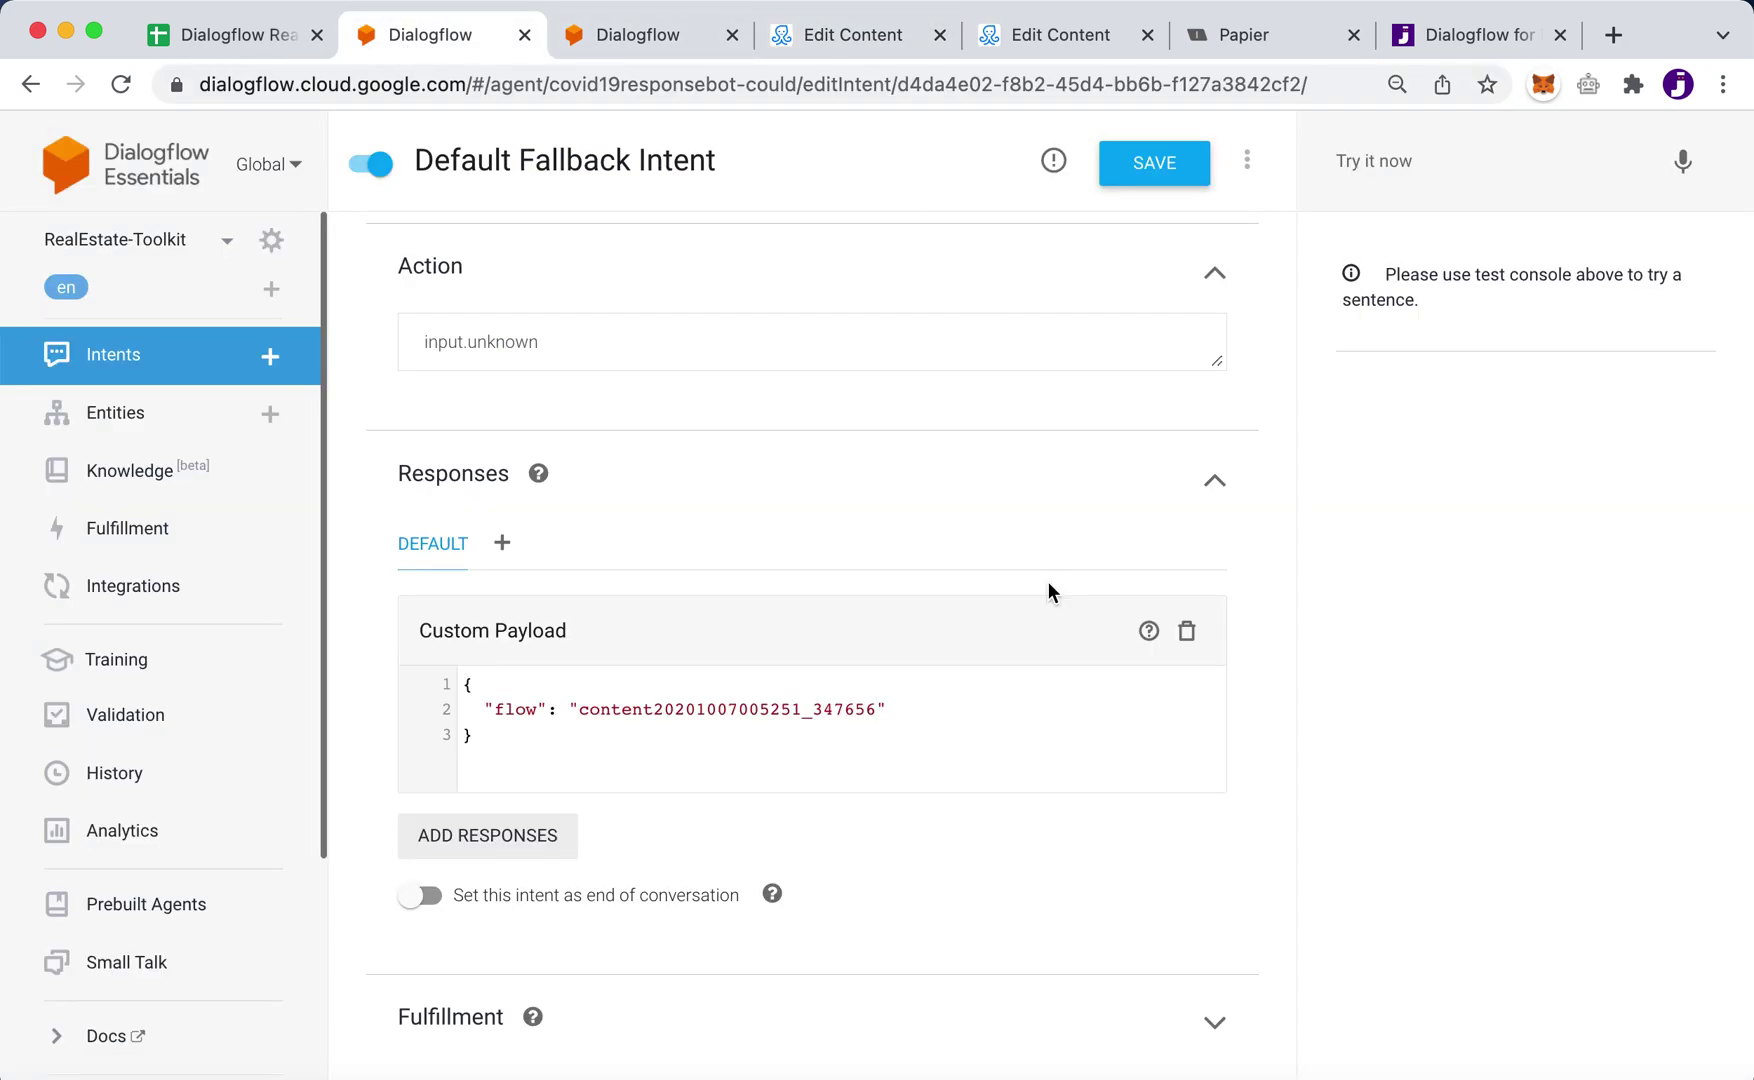
click(1155, 165)
Step: Review the Papier snippet and the Janis documentation on responding with Manychat flows, and copy its example JSON block
click(1260, 37)
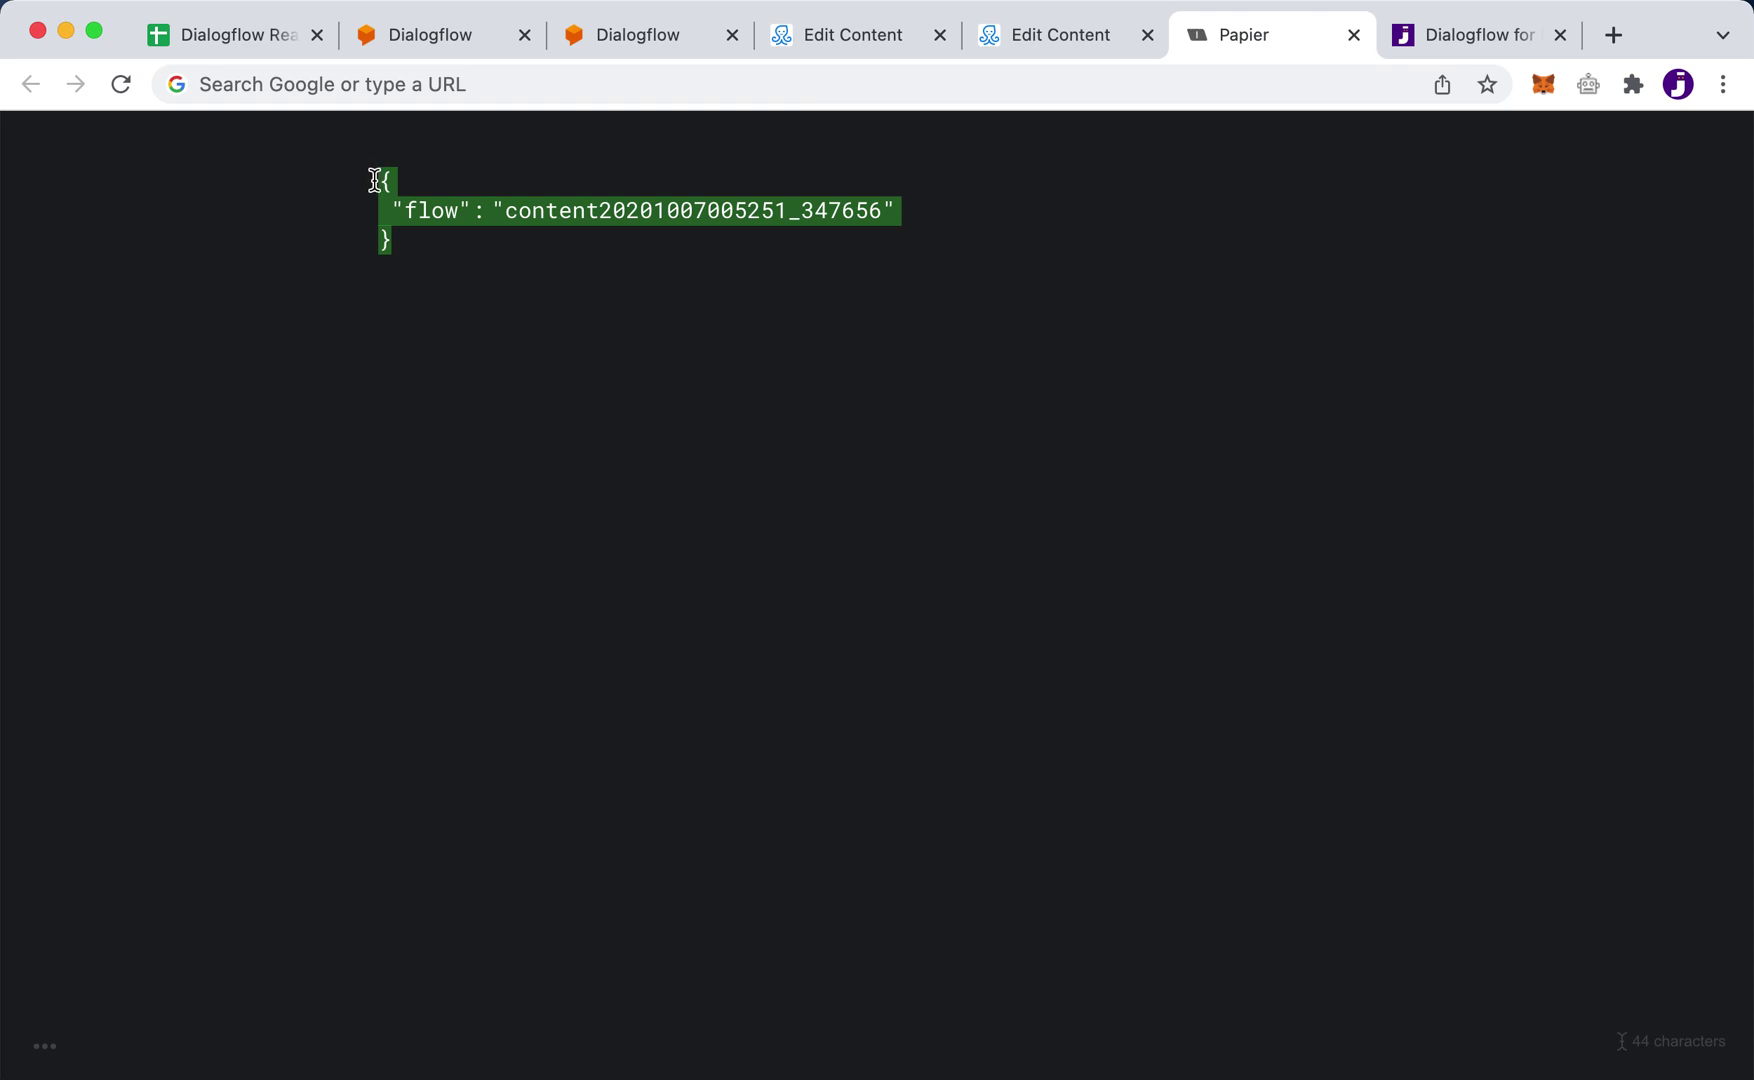
click(588, 364)
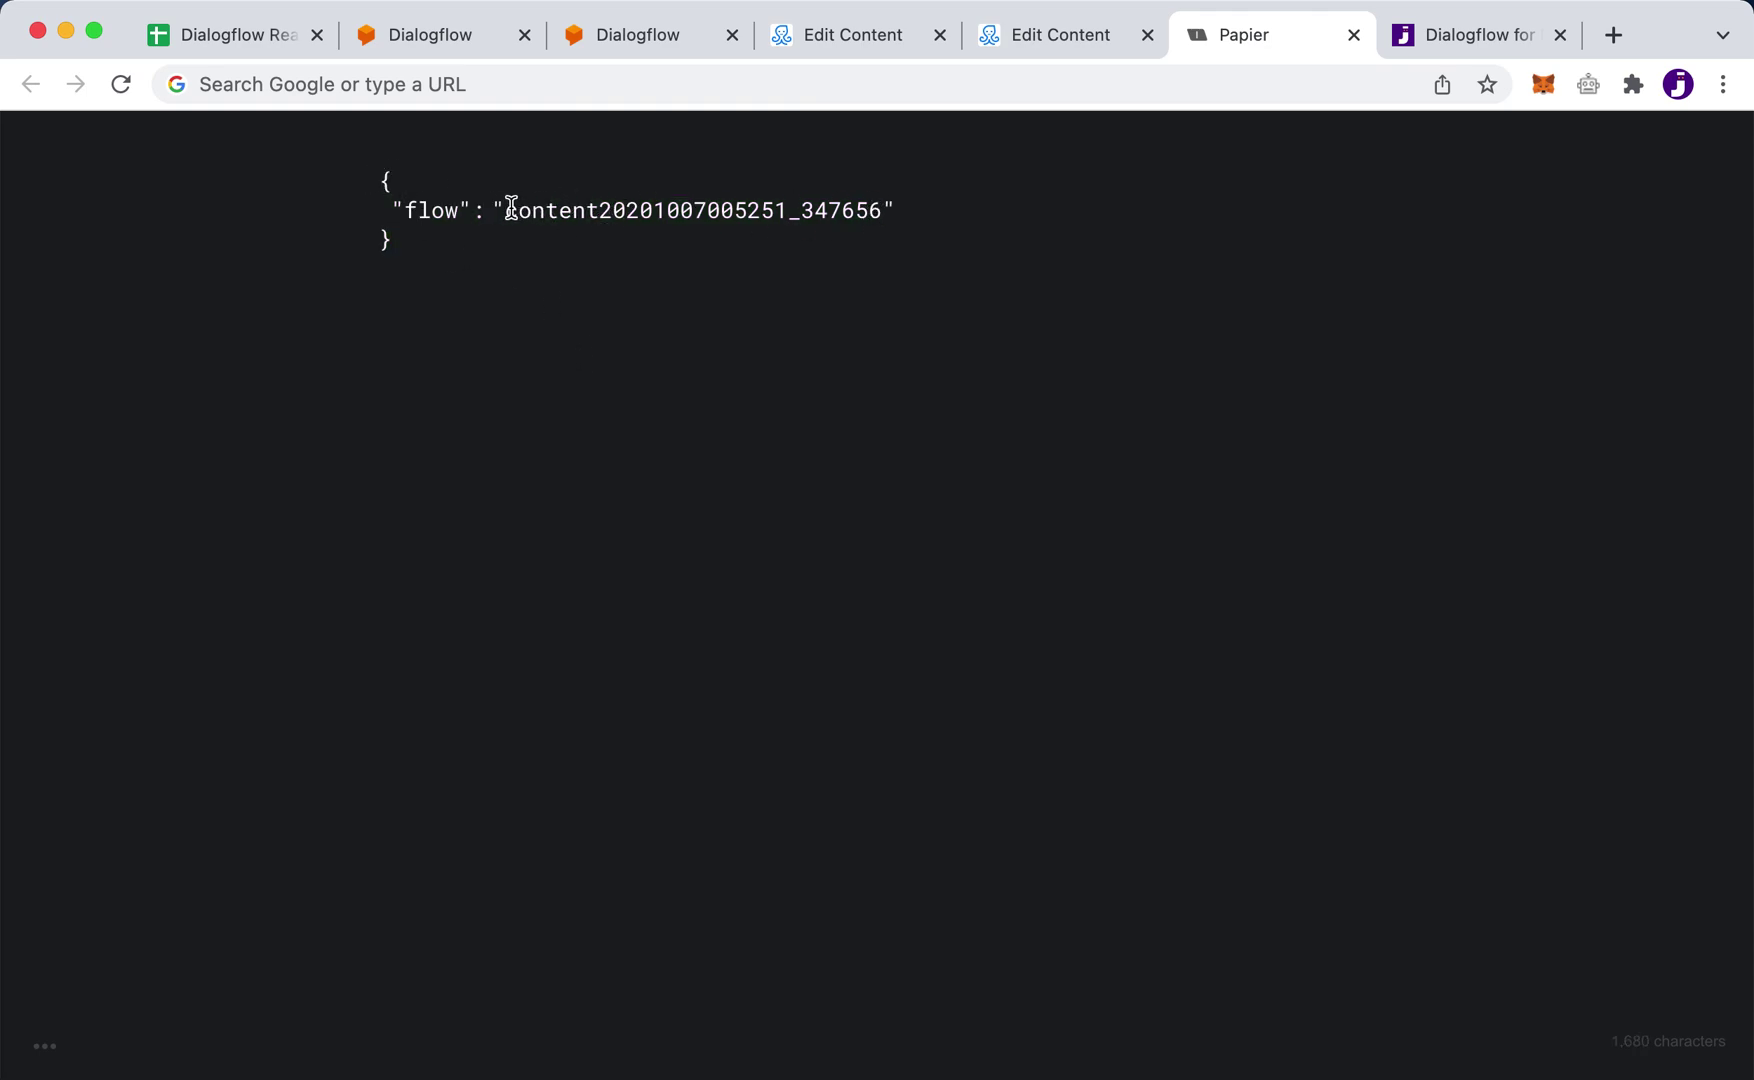
click(1468, 32)
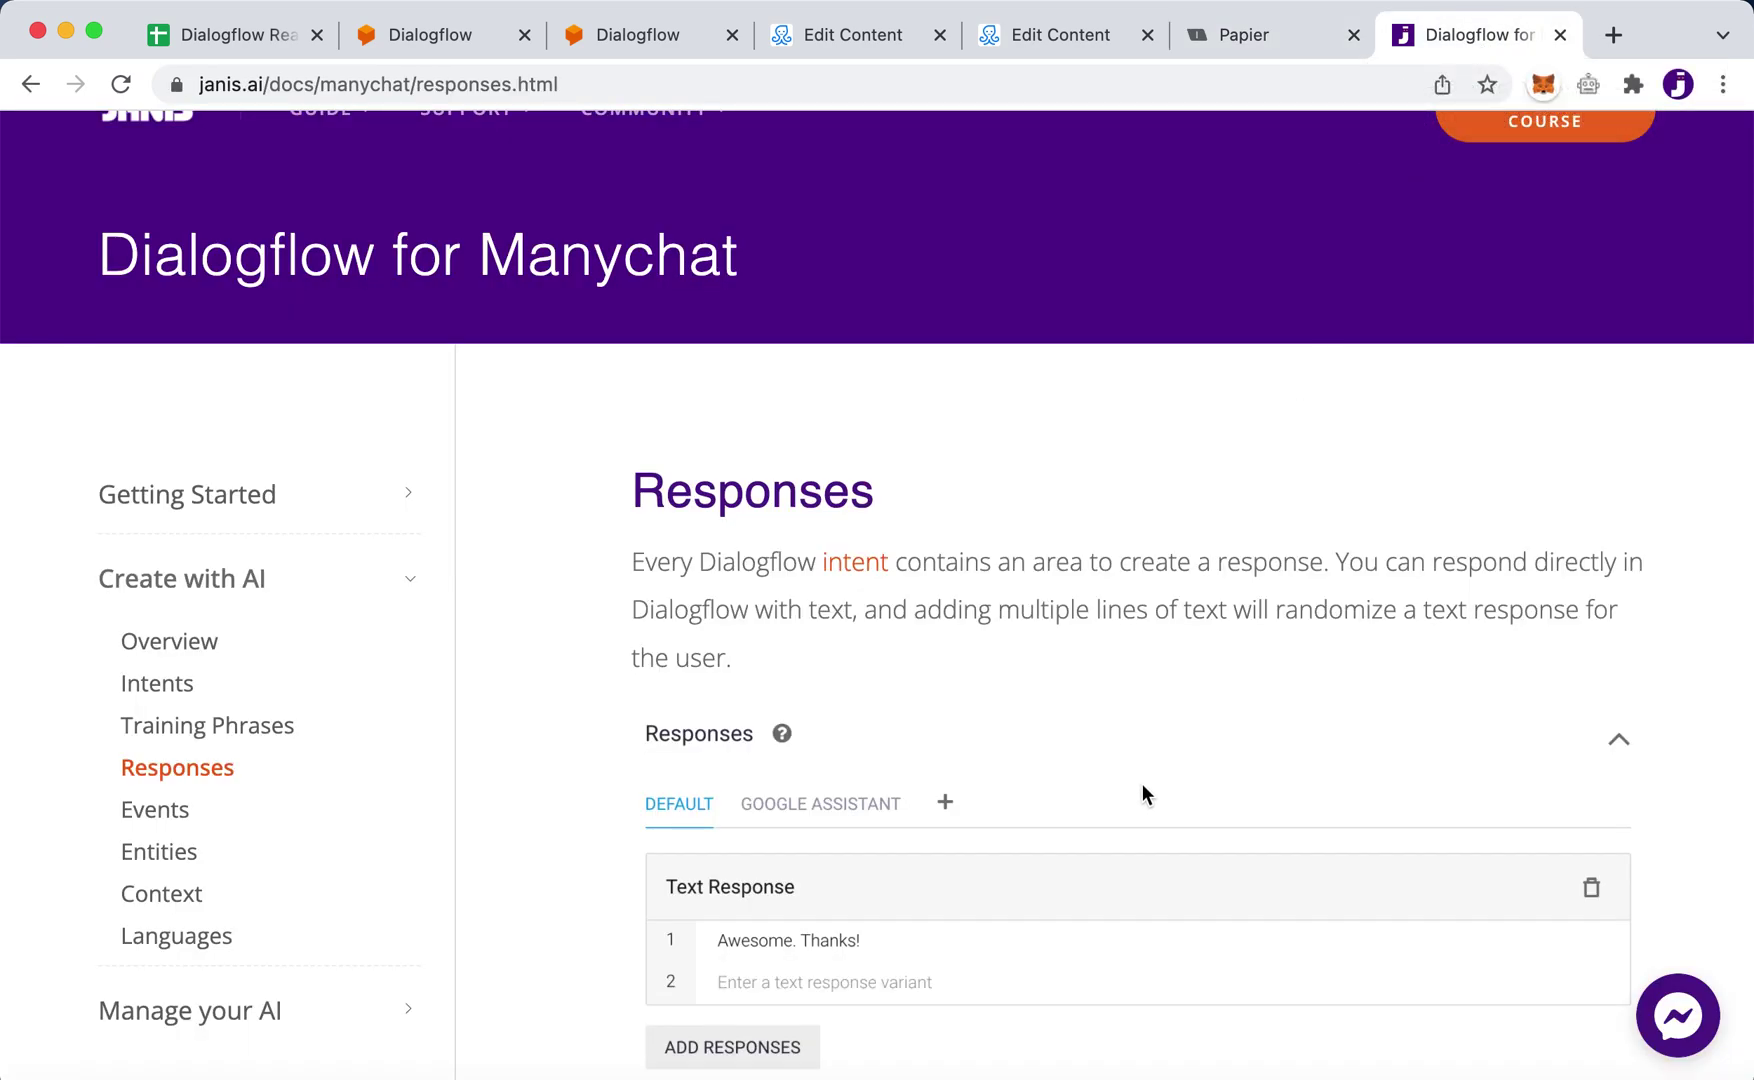
scroll(1141, 782, down, 2)
scroll(1141, 782, down, 5)
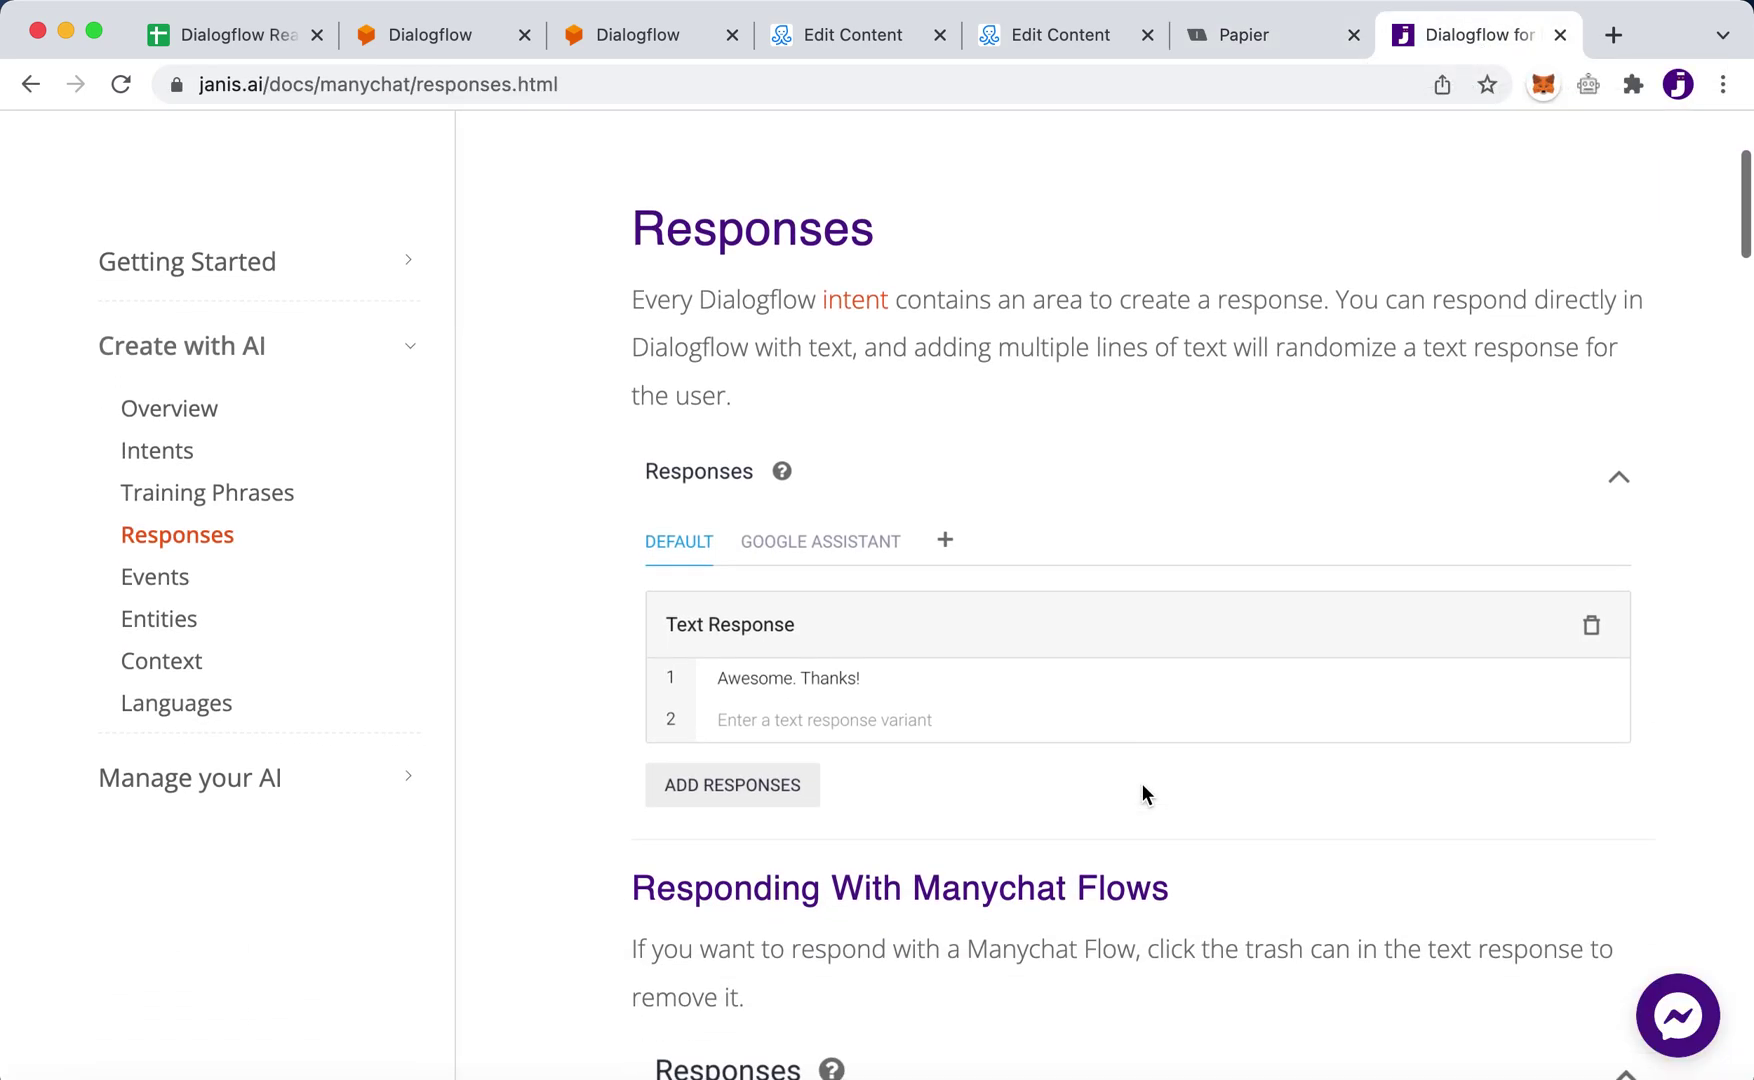
scroll(1141, 782, down, 6)
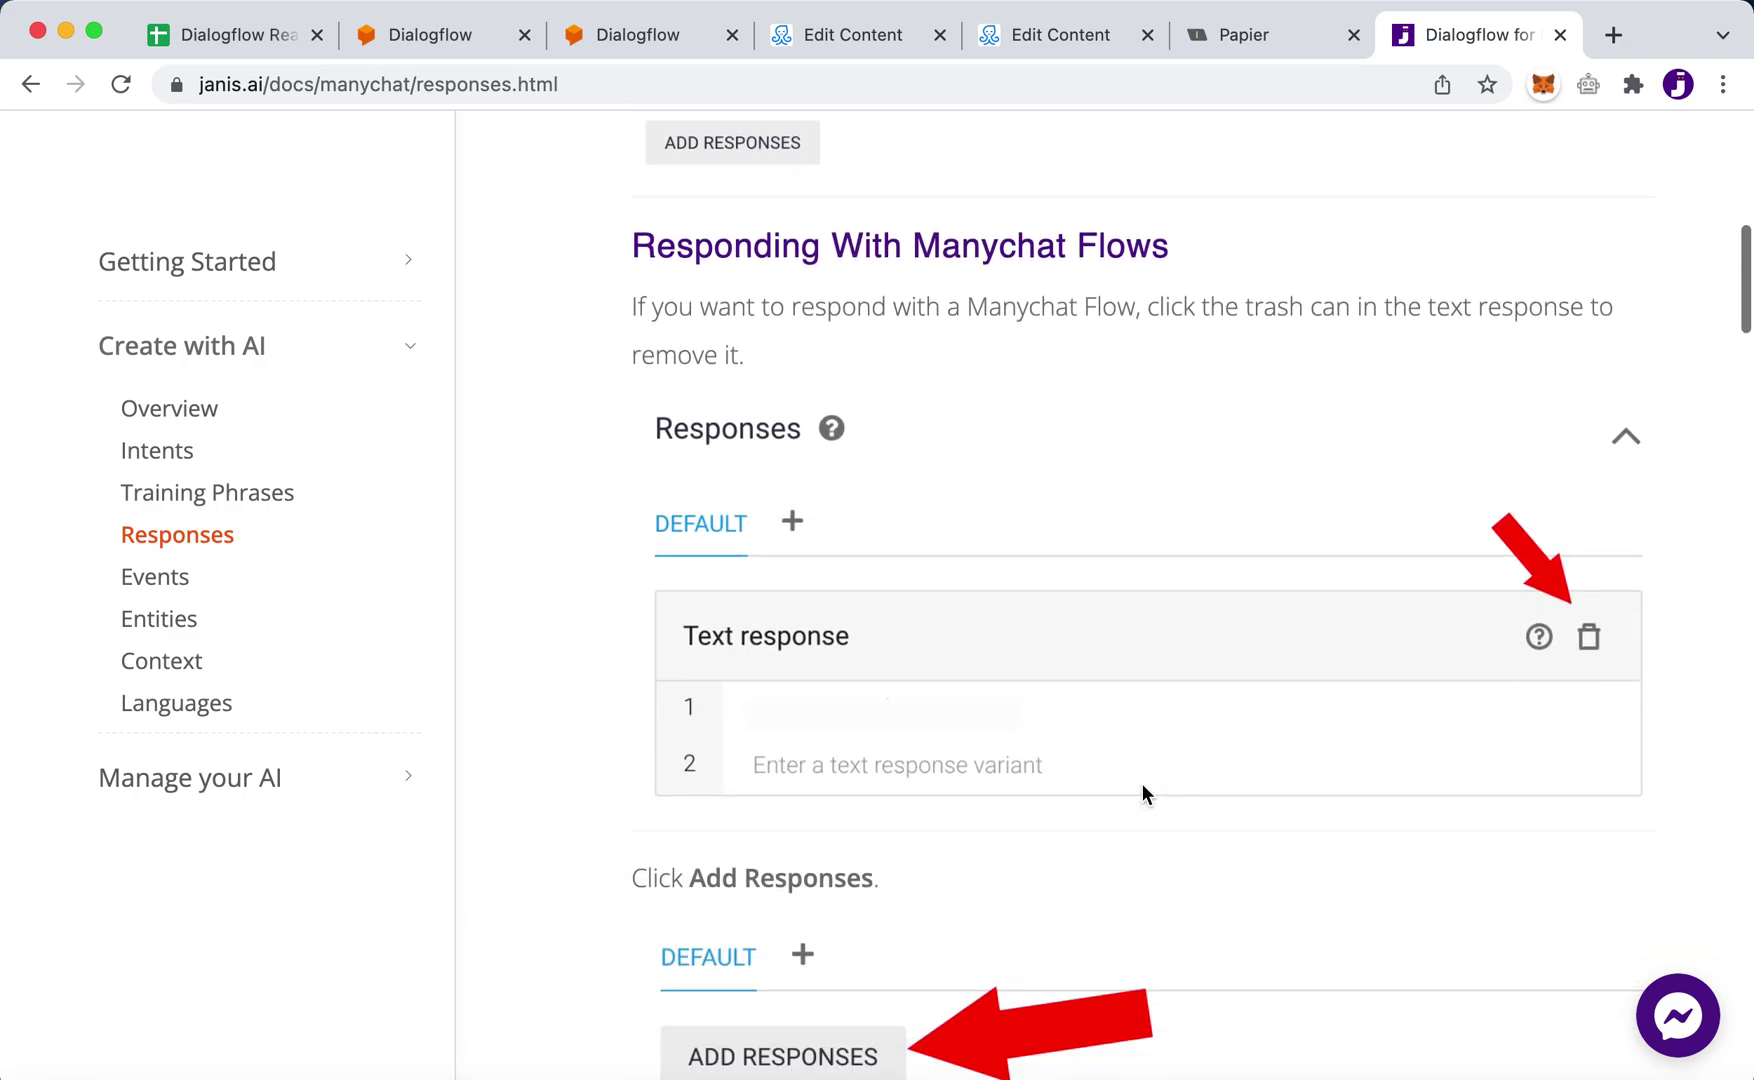
scroll(1141, 782, down, 3)
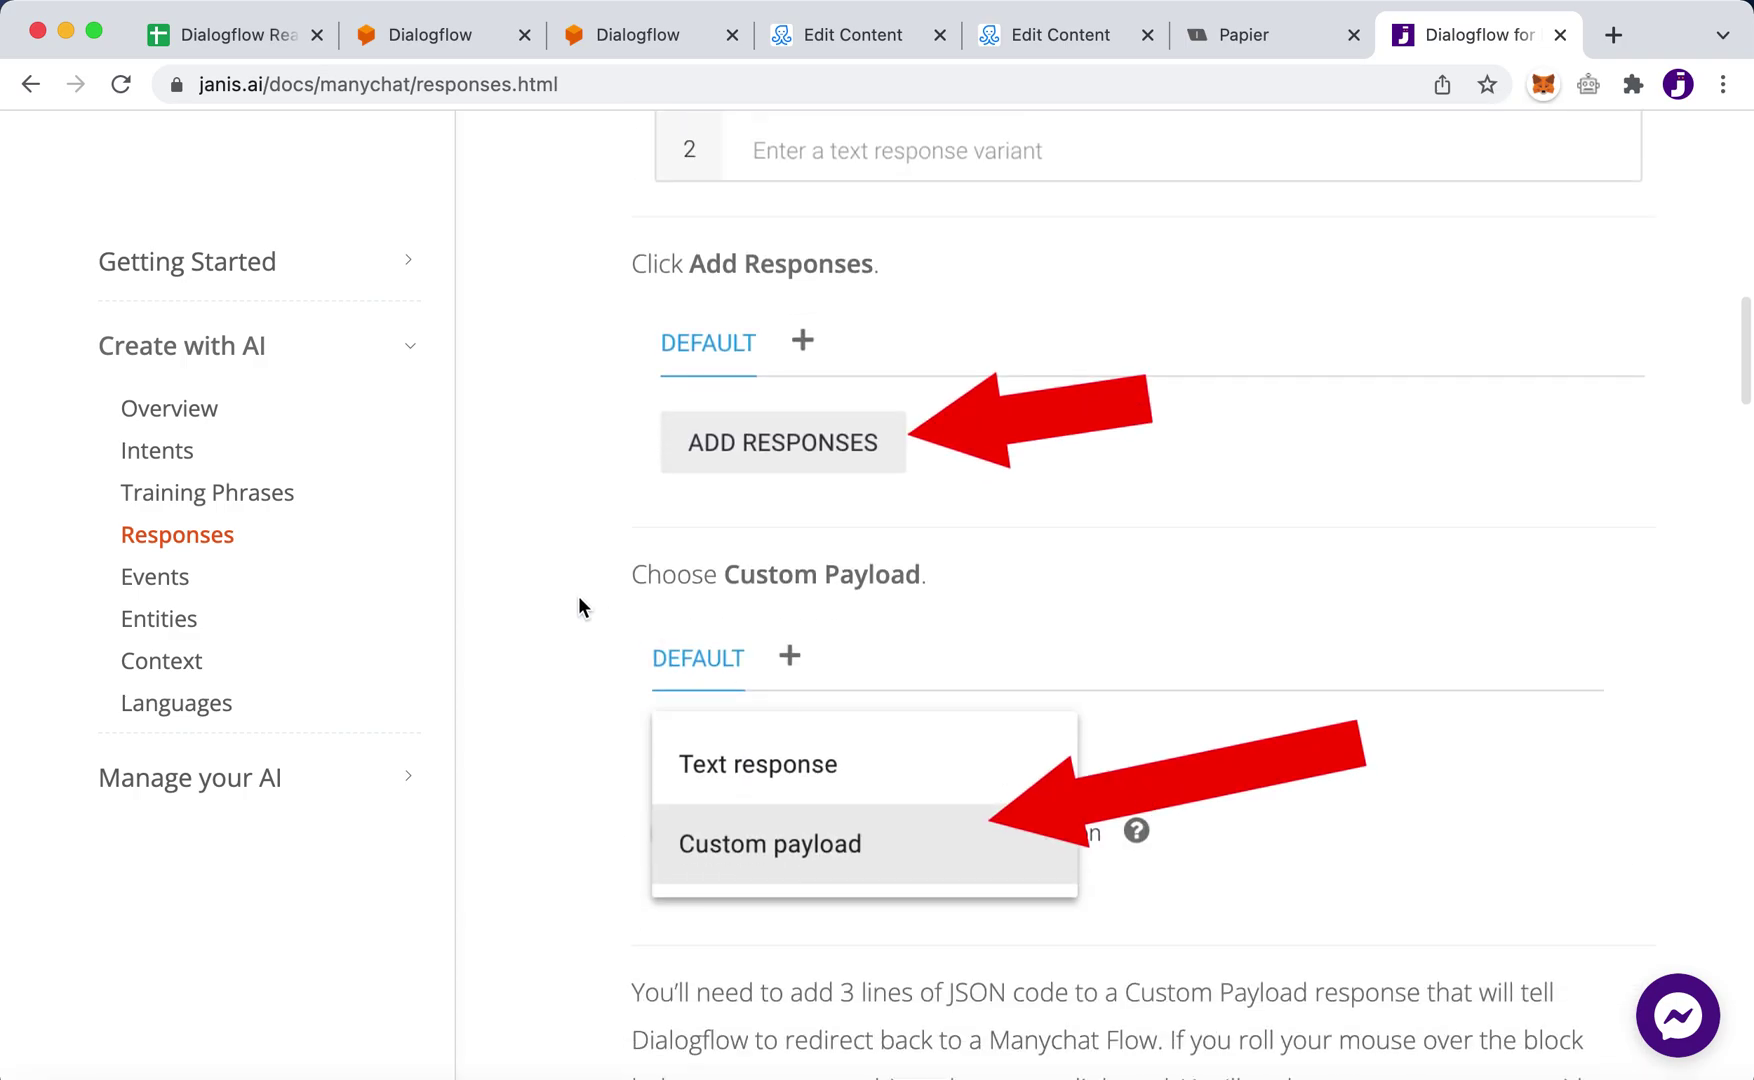
scroll(1178, 782, down, 6)
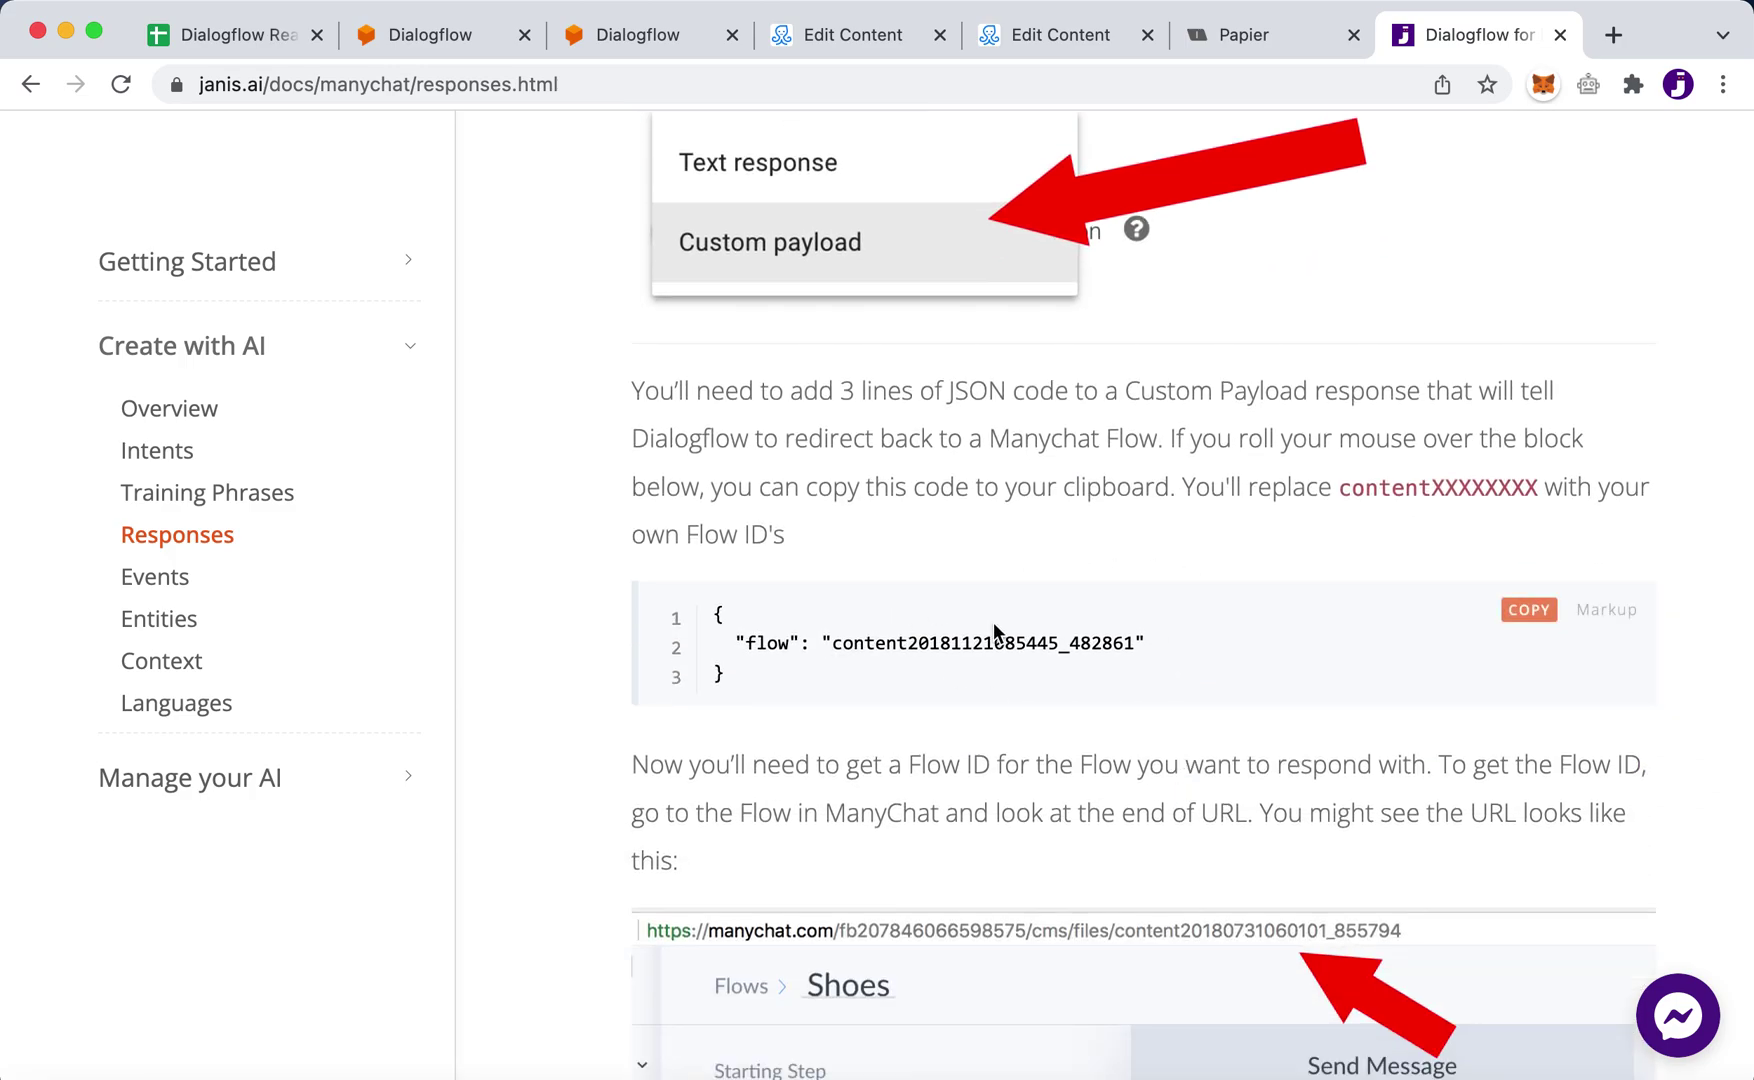
click(1522, 612)
Step: Back in Dialogflow, add a text response "hmmm...Let me think." to the fallback intent and move it above the Custom Payload
click(475, 18)
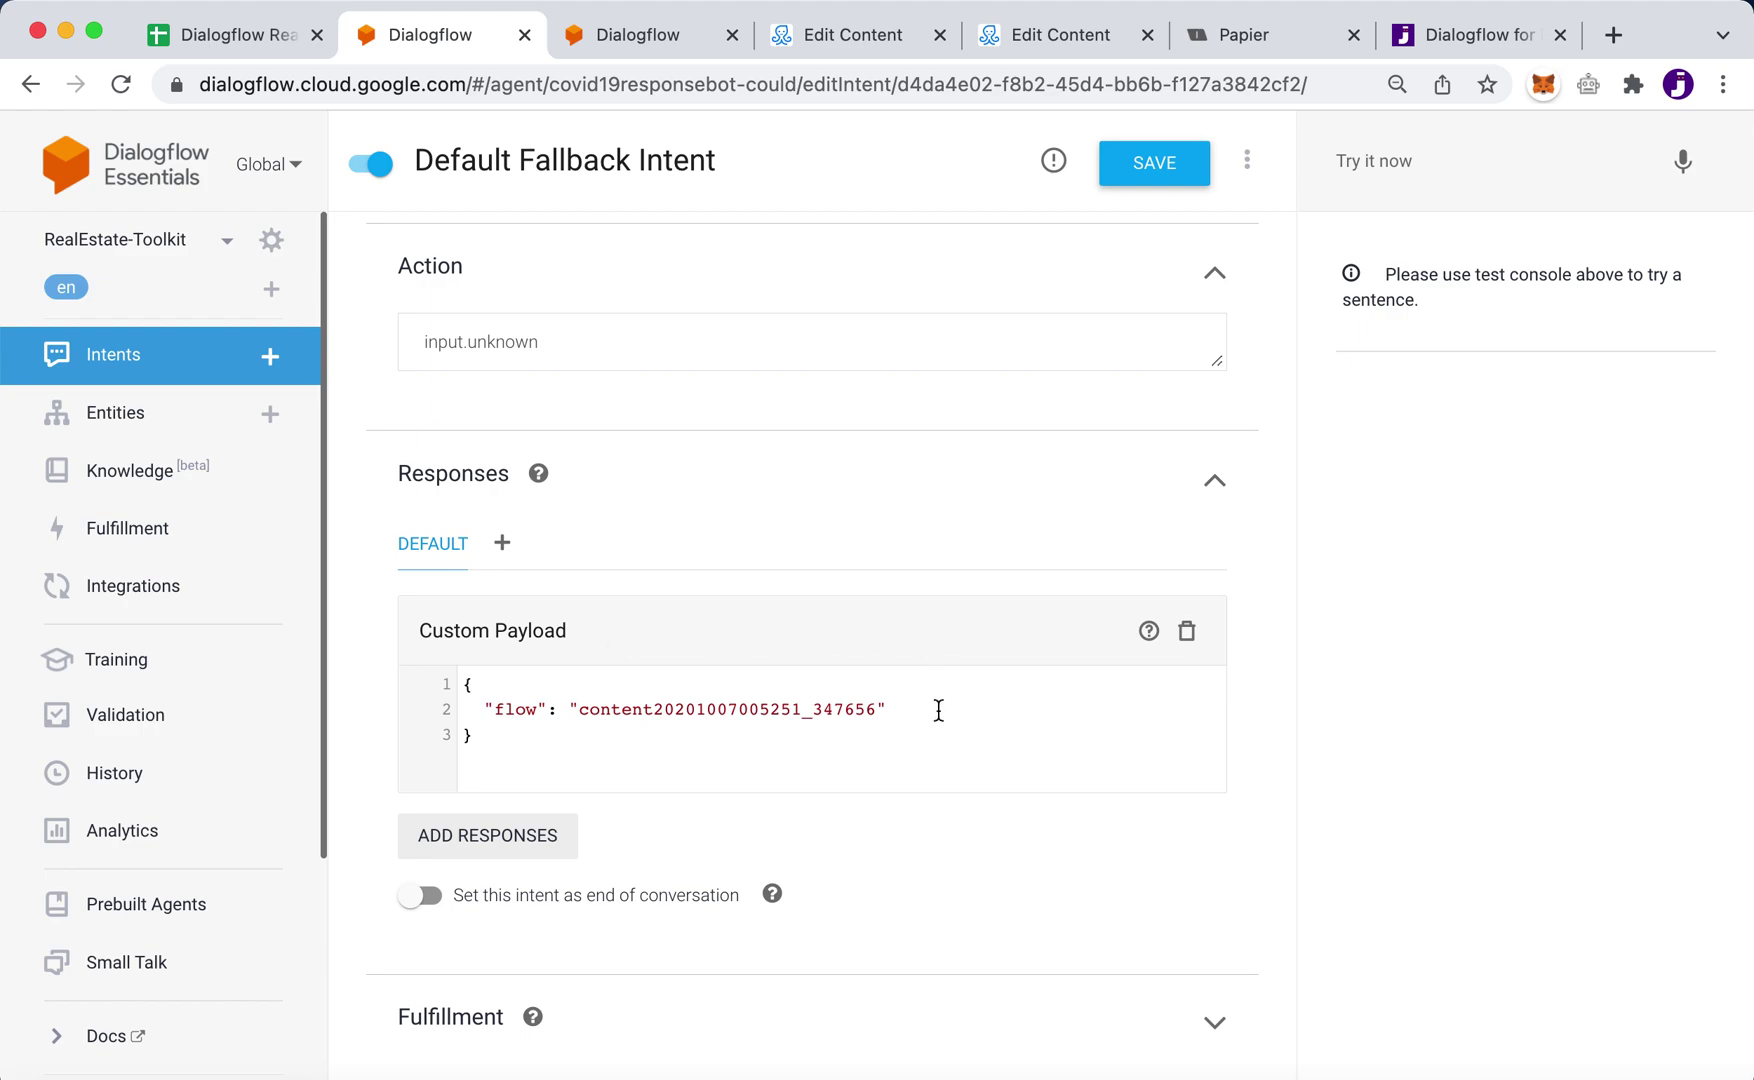
click(493, 834)
click(495, 840)
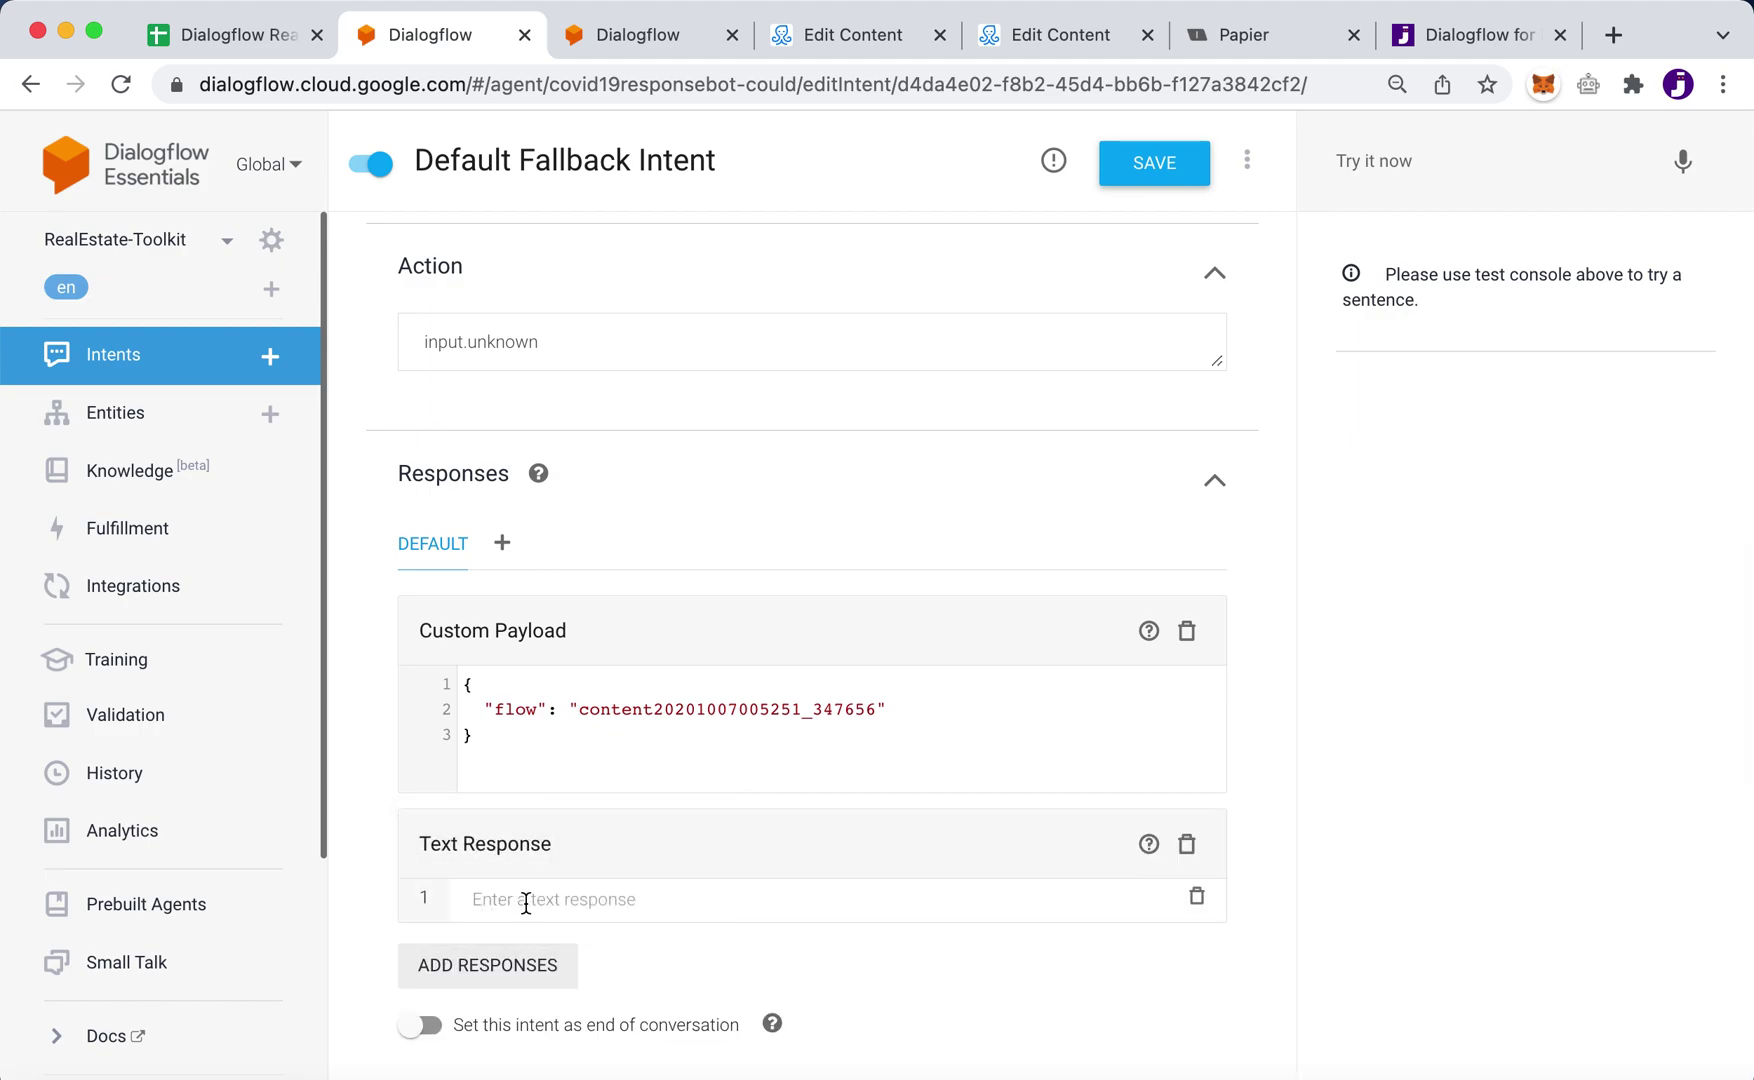
text(hmmm)
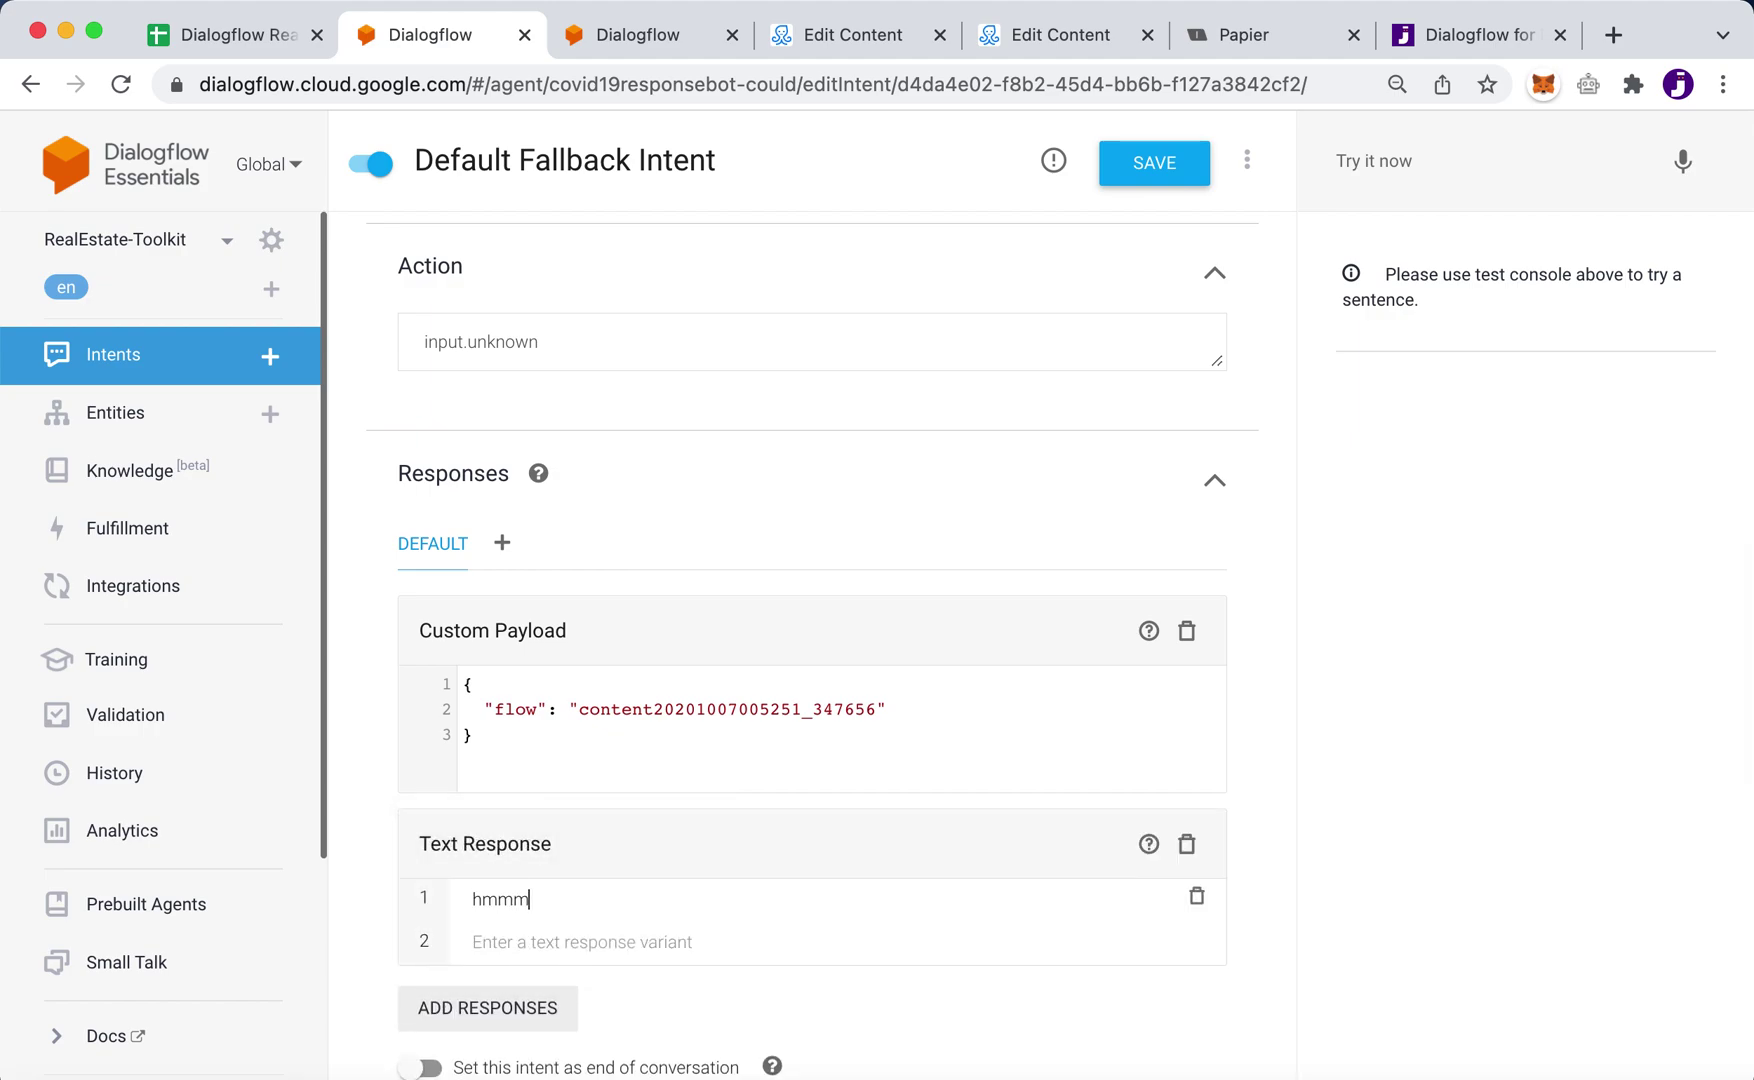
text(...Let me think.)
drag(709, 857, 709, 638)
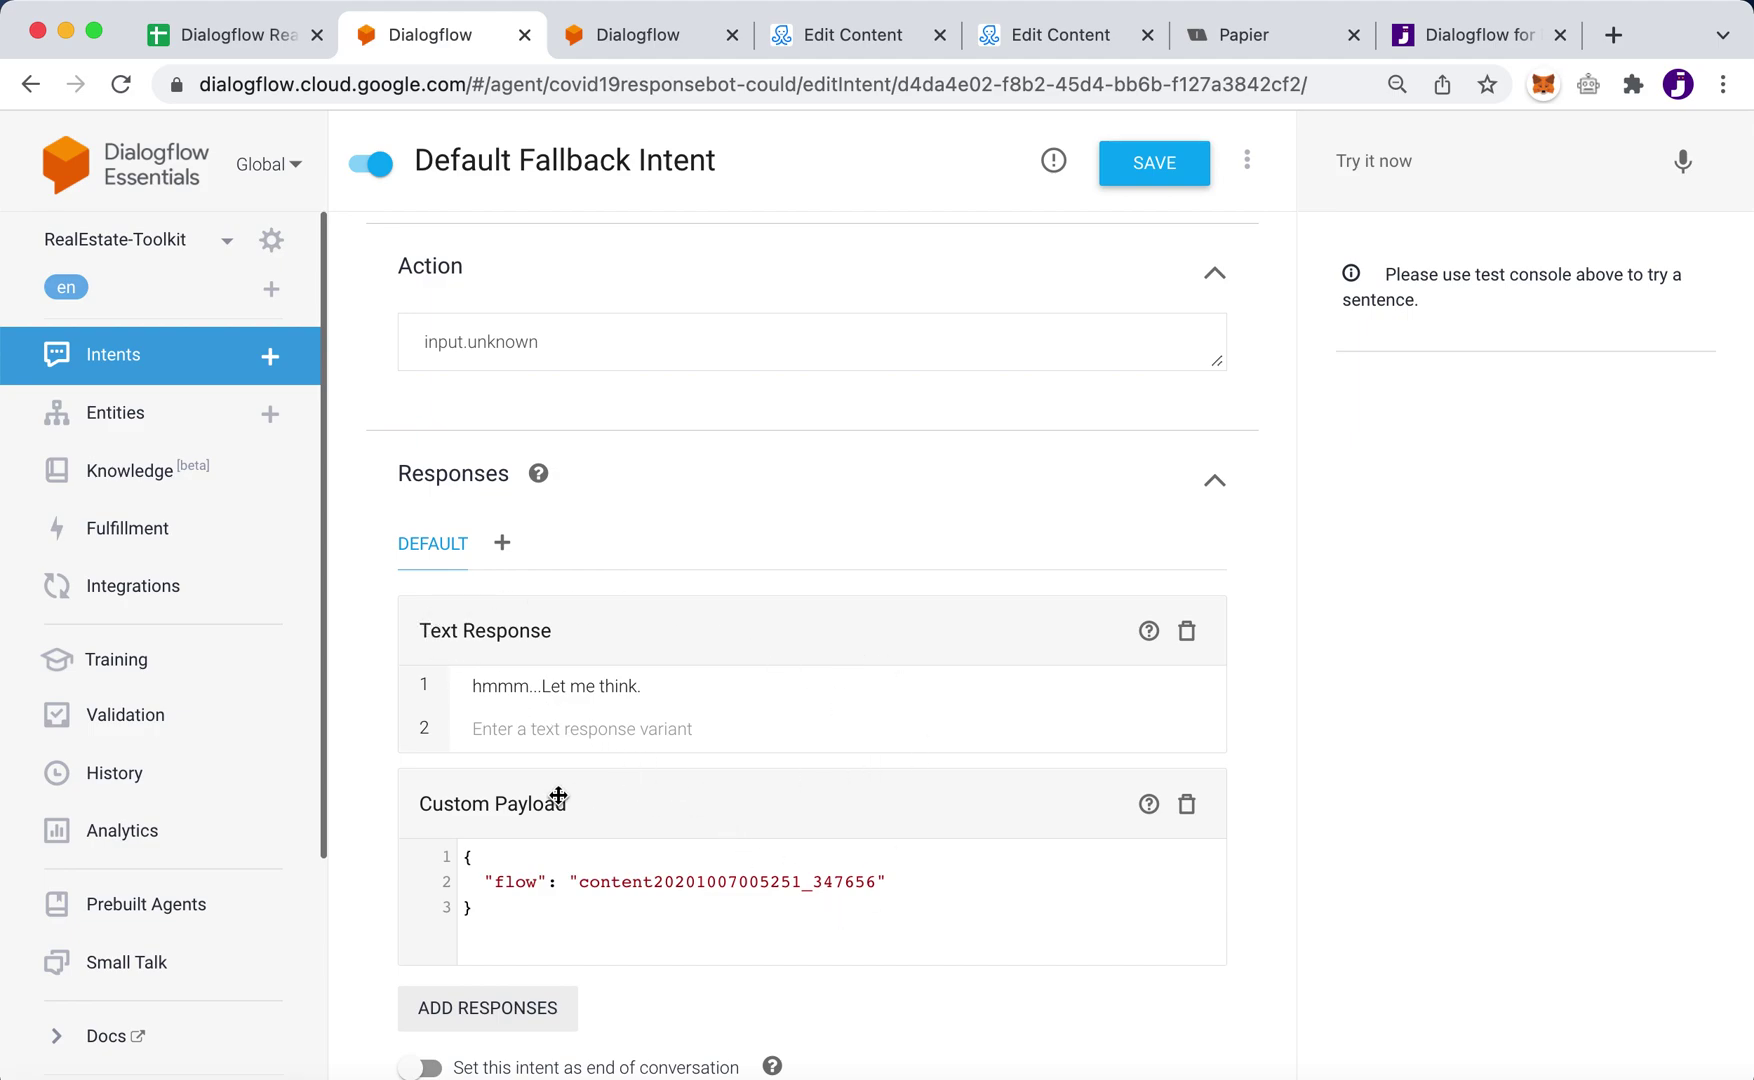
Step: Delete the fallback intent's text response, leaving only the Custom Payload, and save the intent
click(1187, 632)
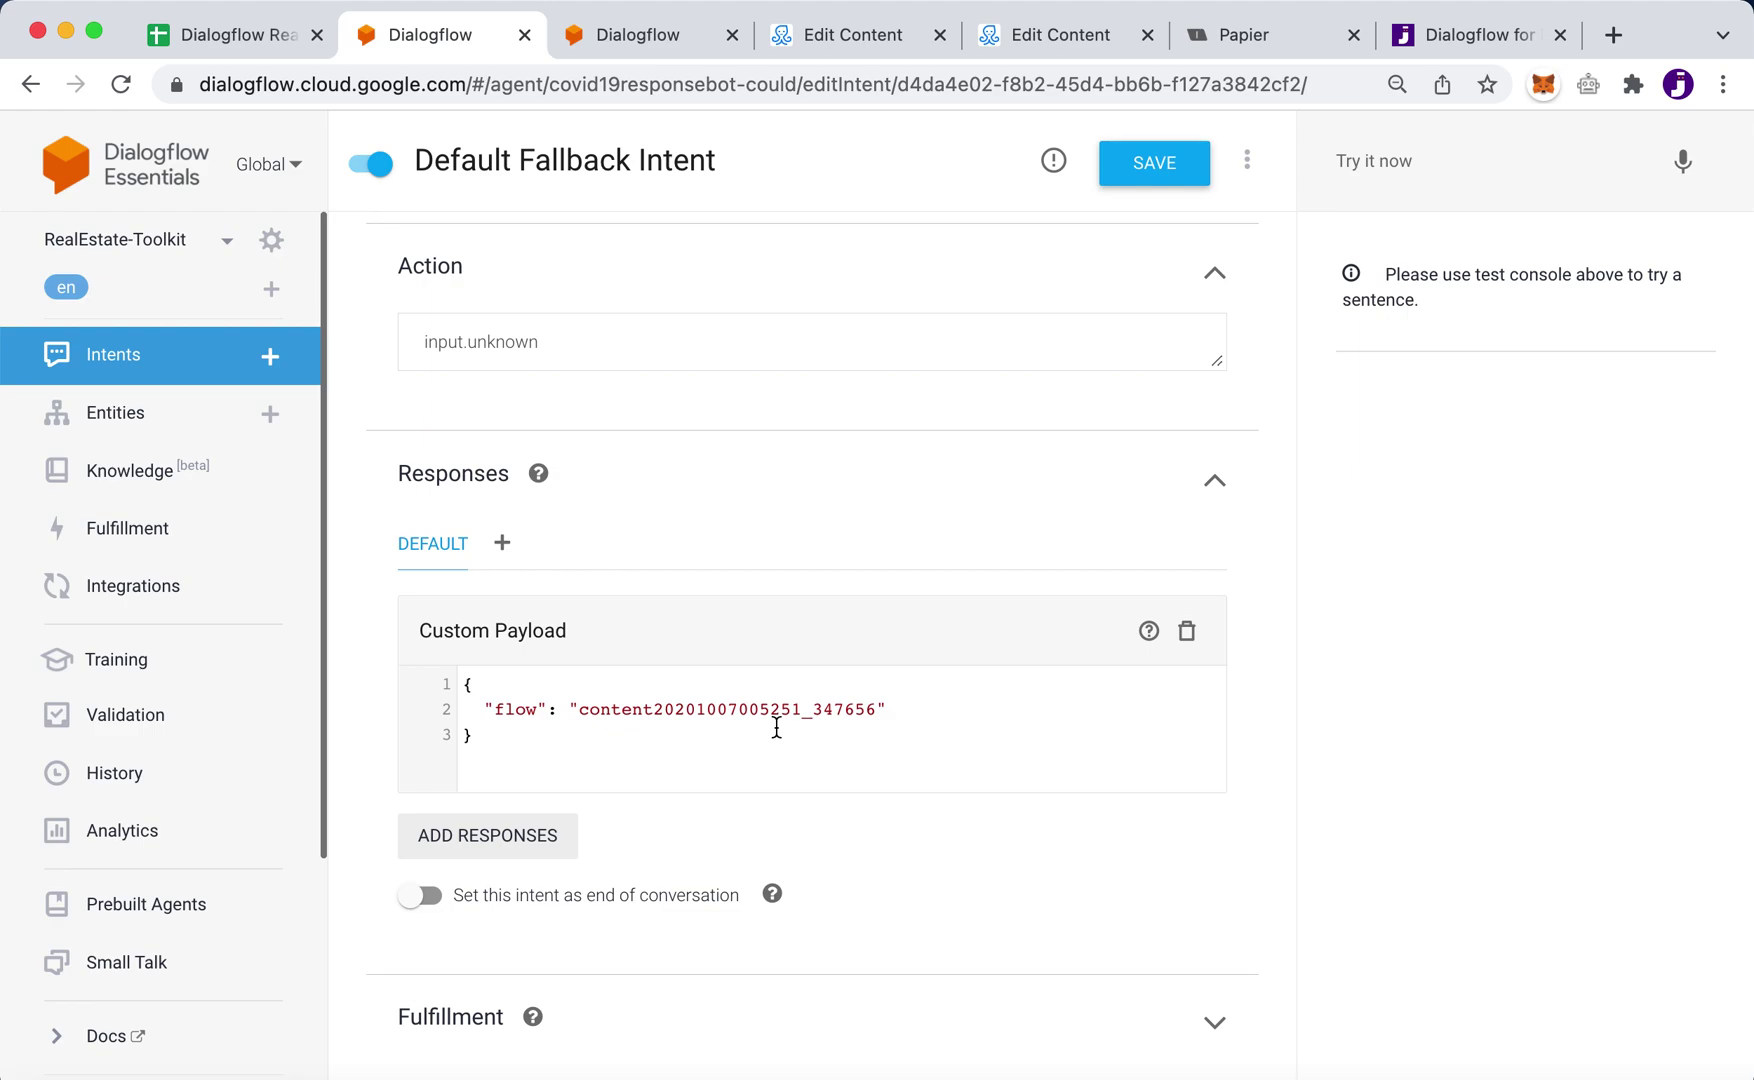
click(1157, 185)
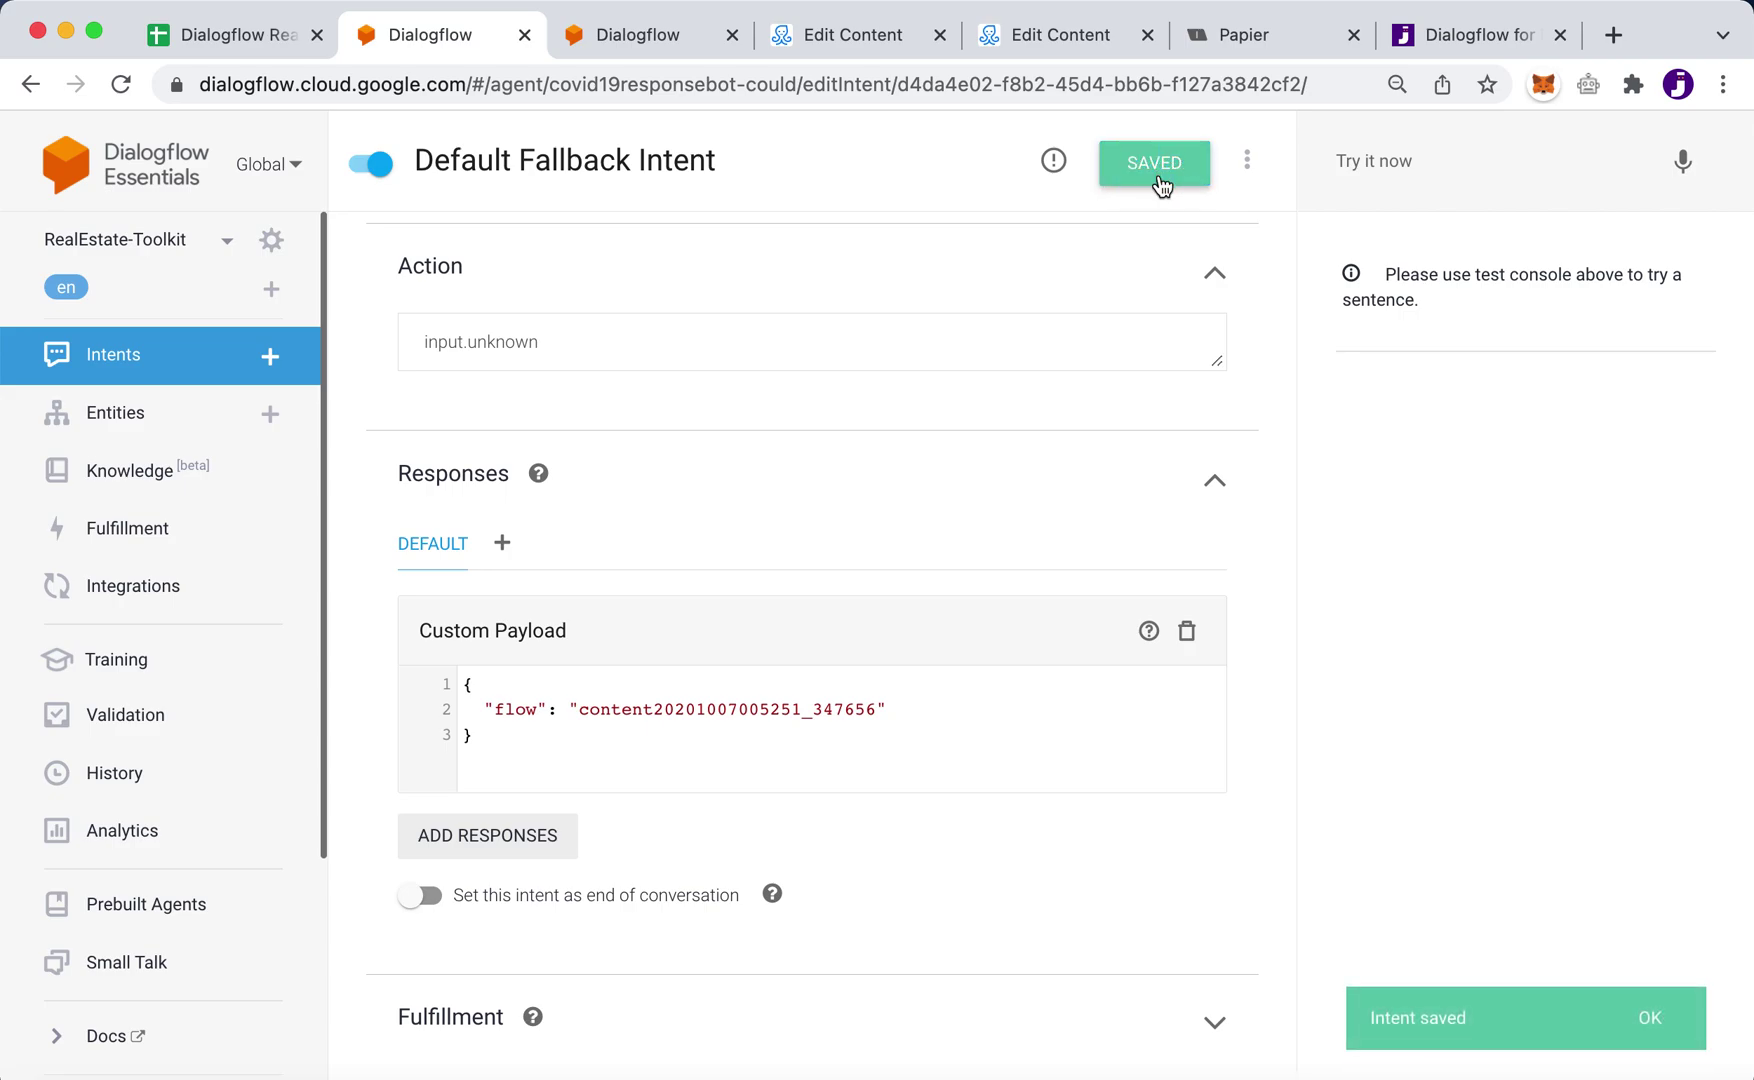
Step: Go back to the intents list, look through it and open the Default Welcome Intent
click(123, 373)
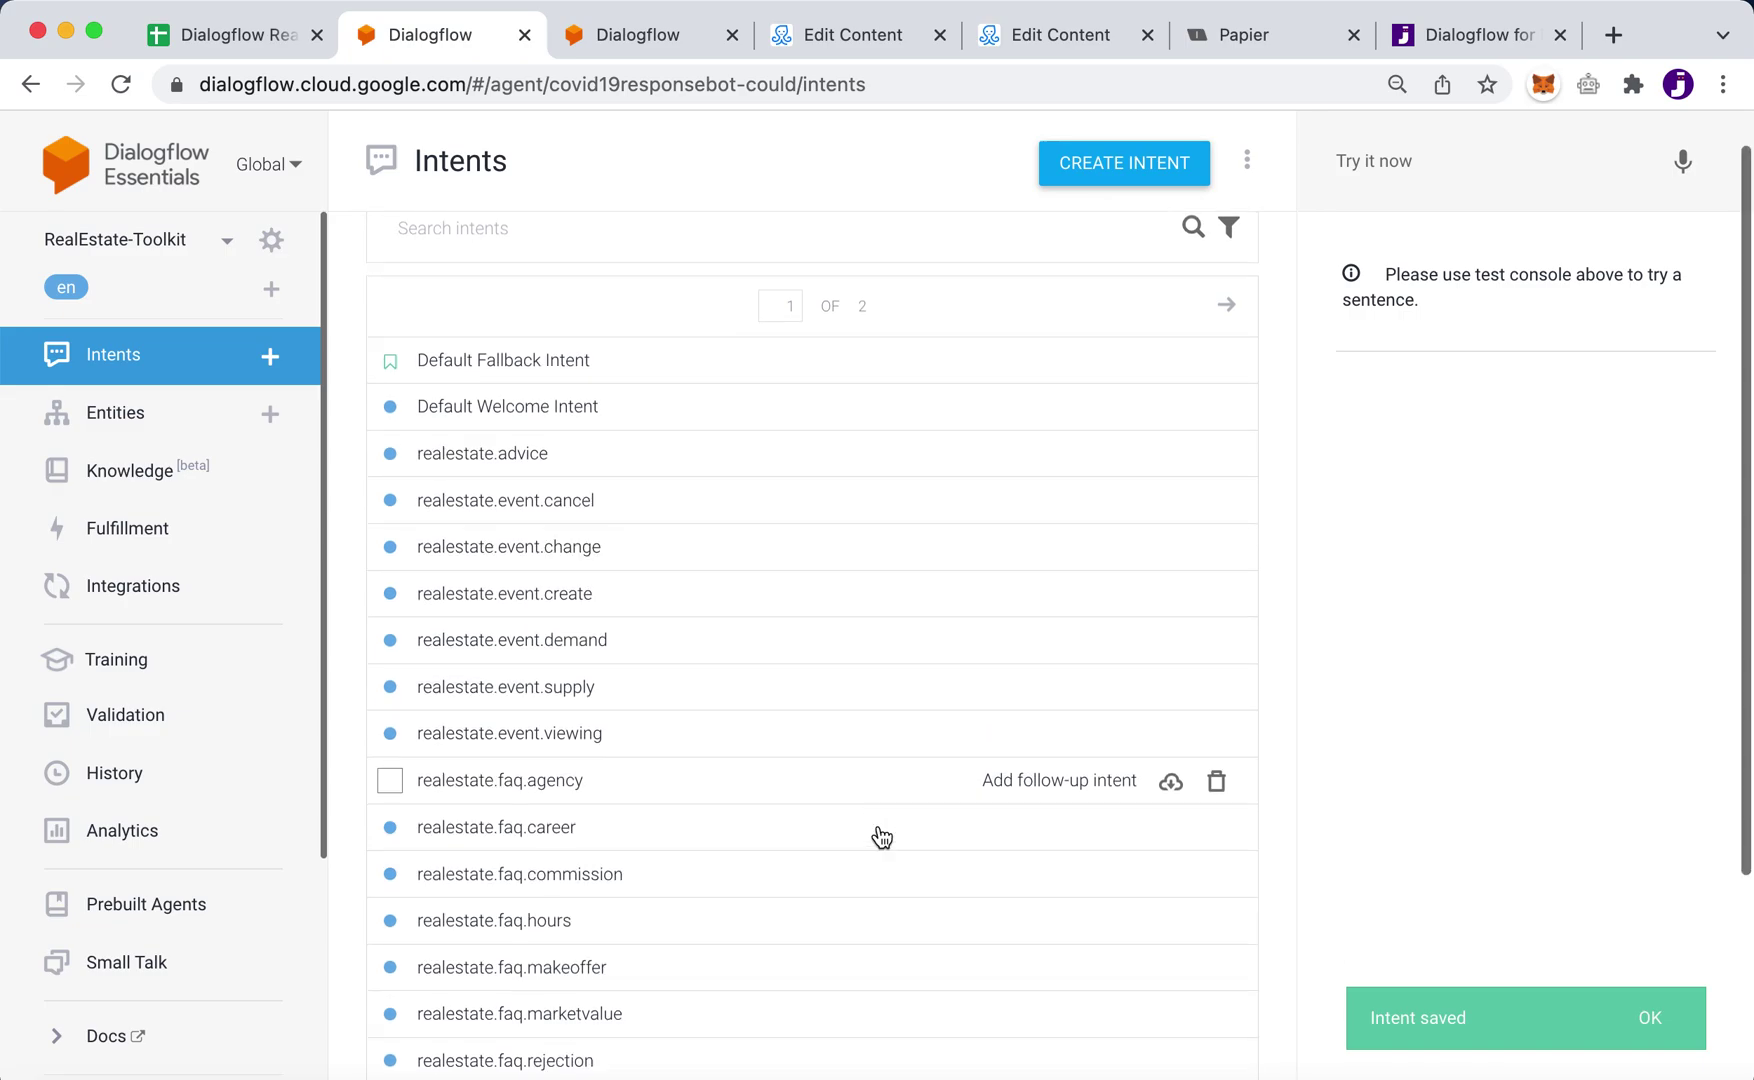
scroll(881, 837, down, 3)
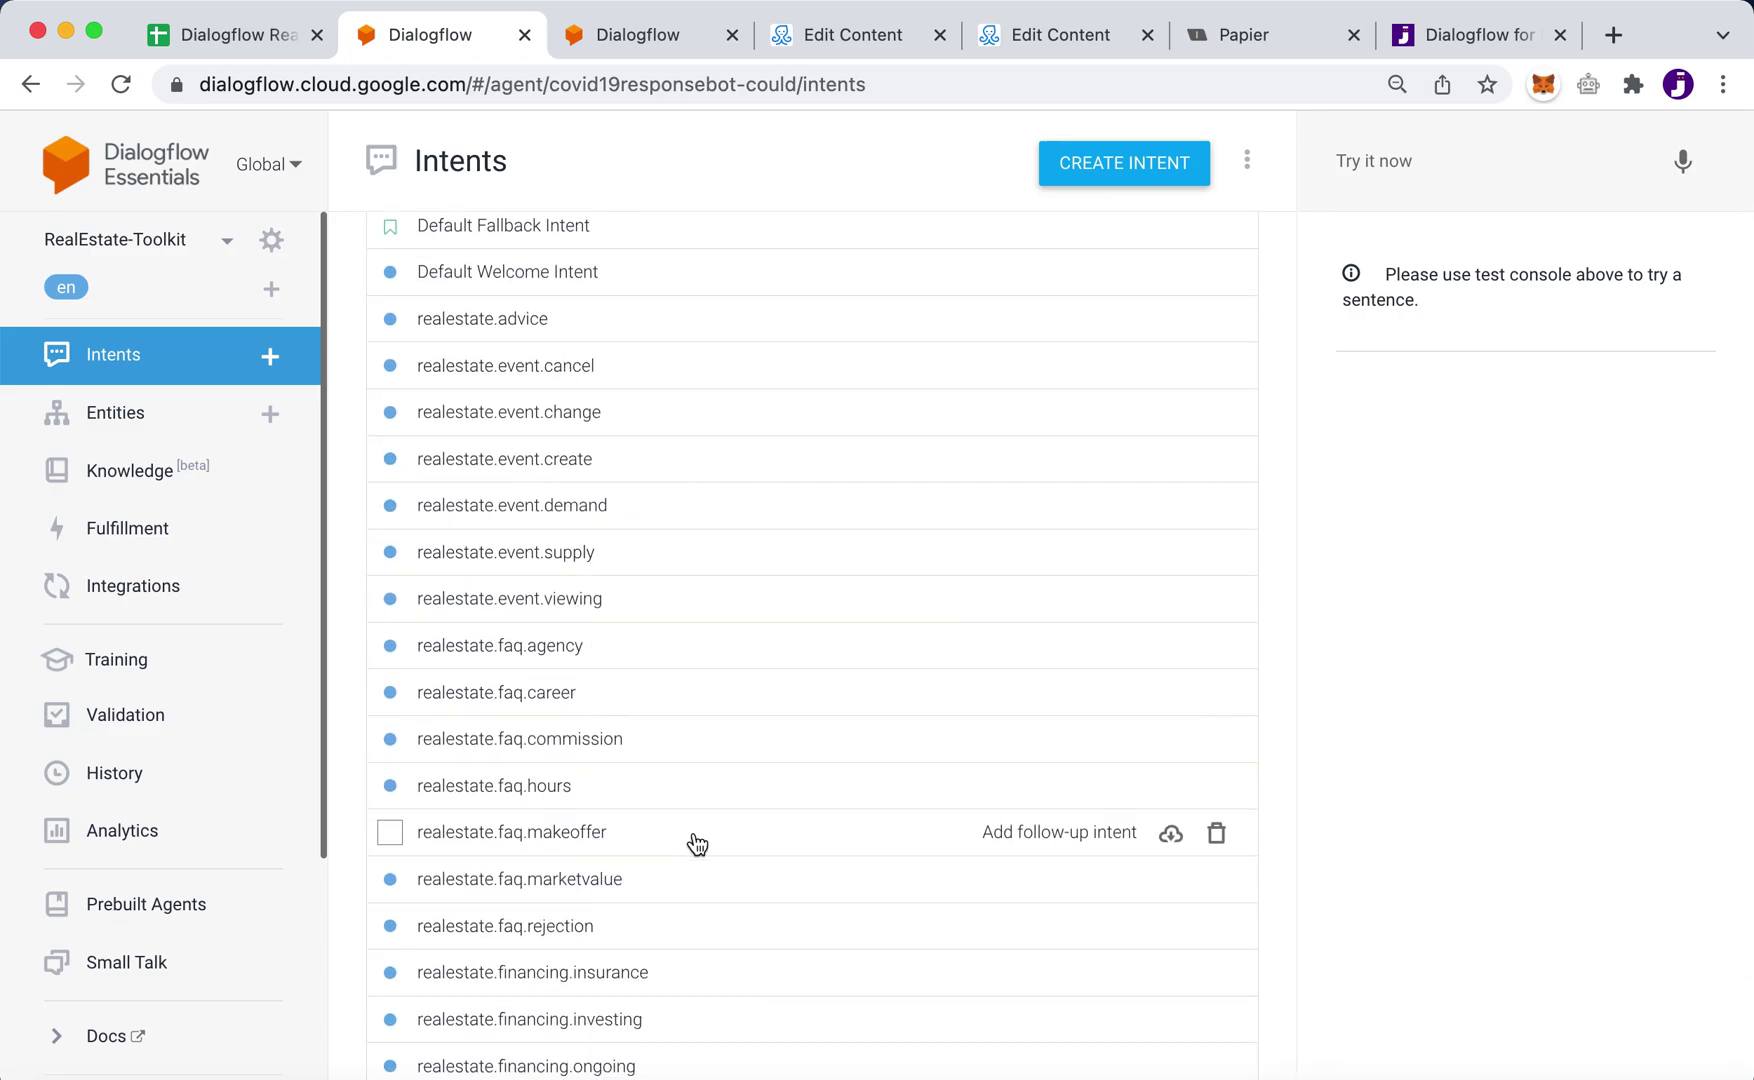
scroll(697, 845, down, 2)
scroll(697, 845, up, 4)
scroll(714, 745, down, 1)
scroll(714, 745, up, 2)
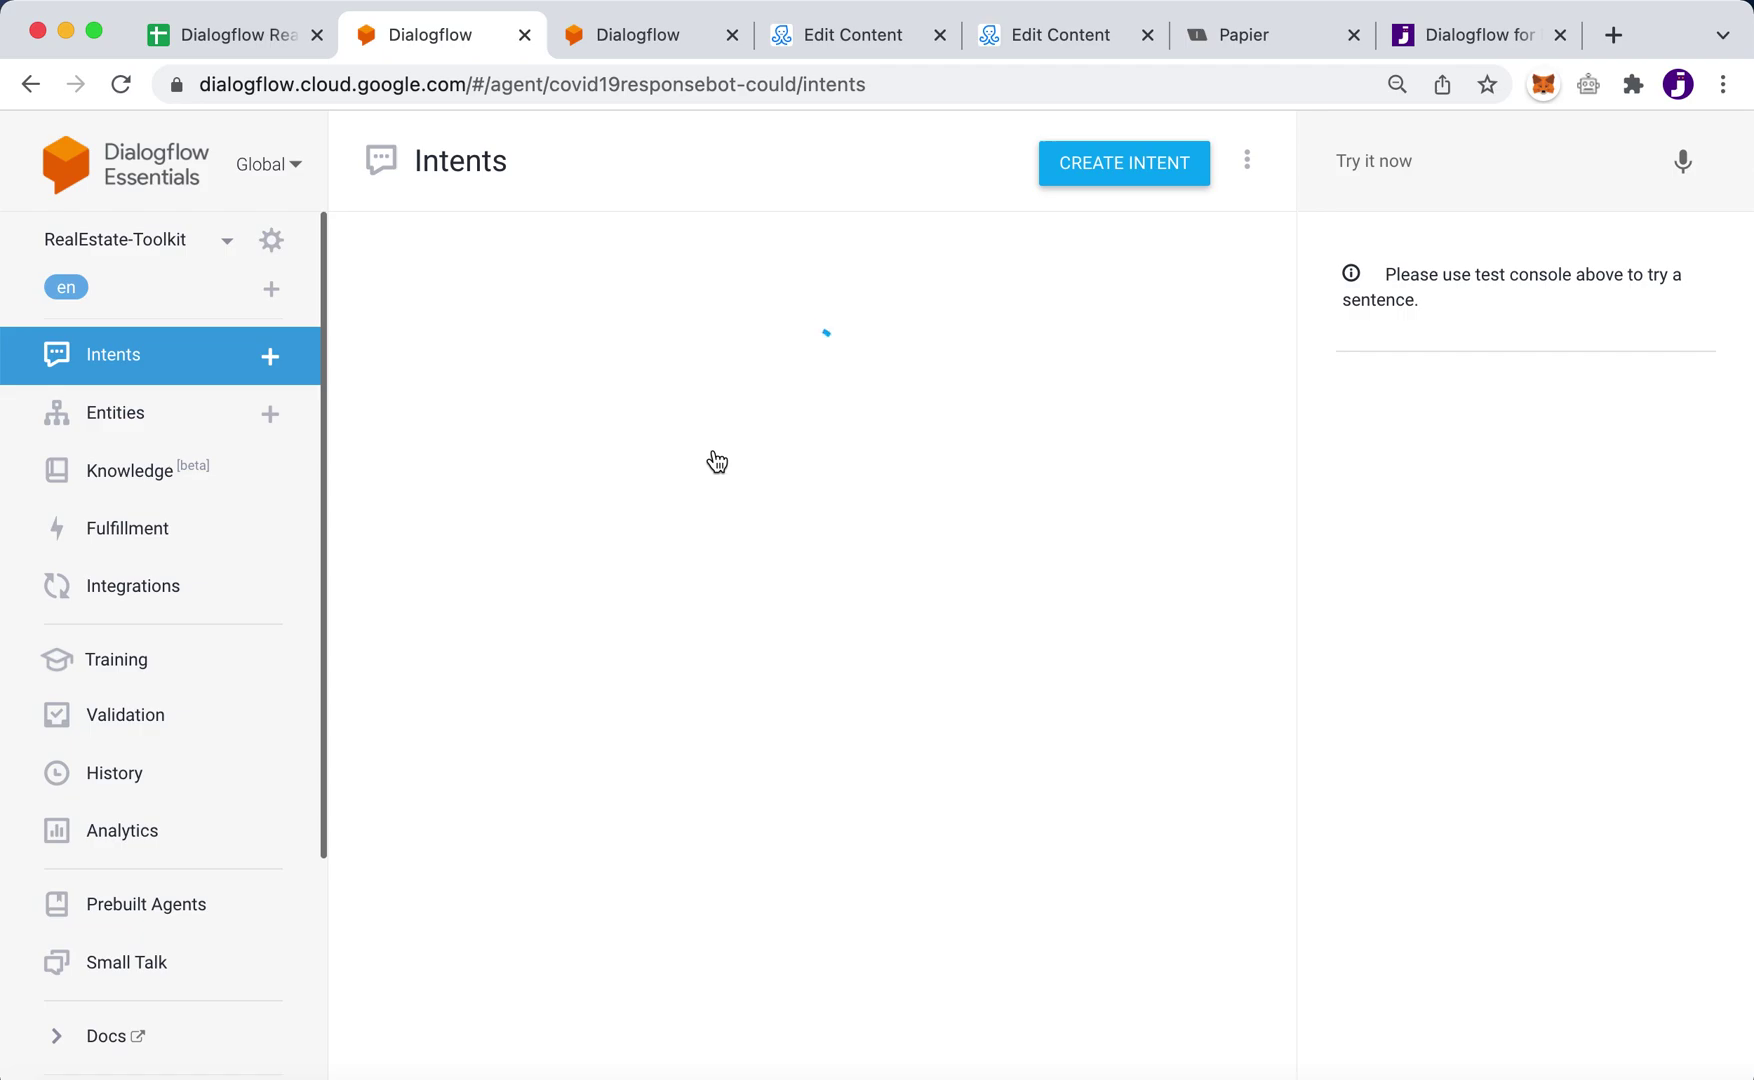
Step: Examine the Default Welcome Intent's training phrases through all 11 pages, and its Custom Payload response
scroll(869, 865, down, 5)
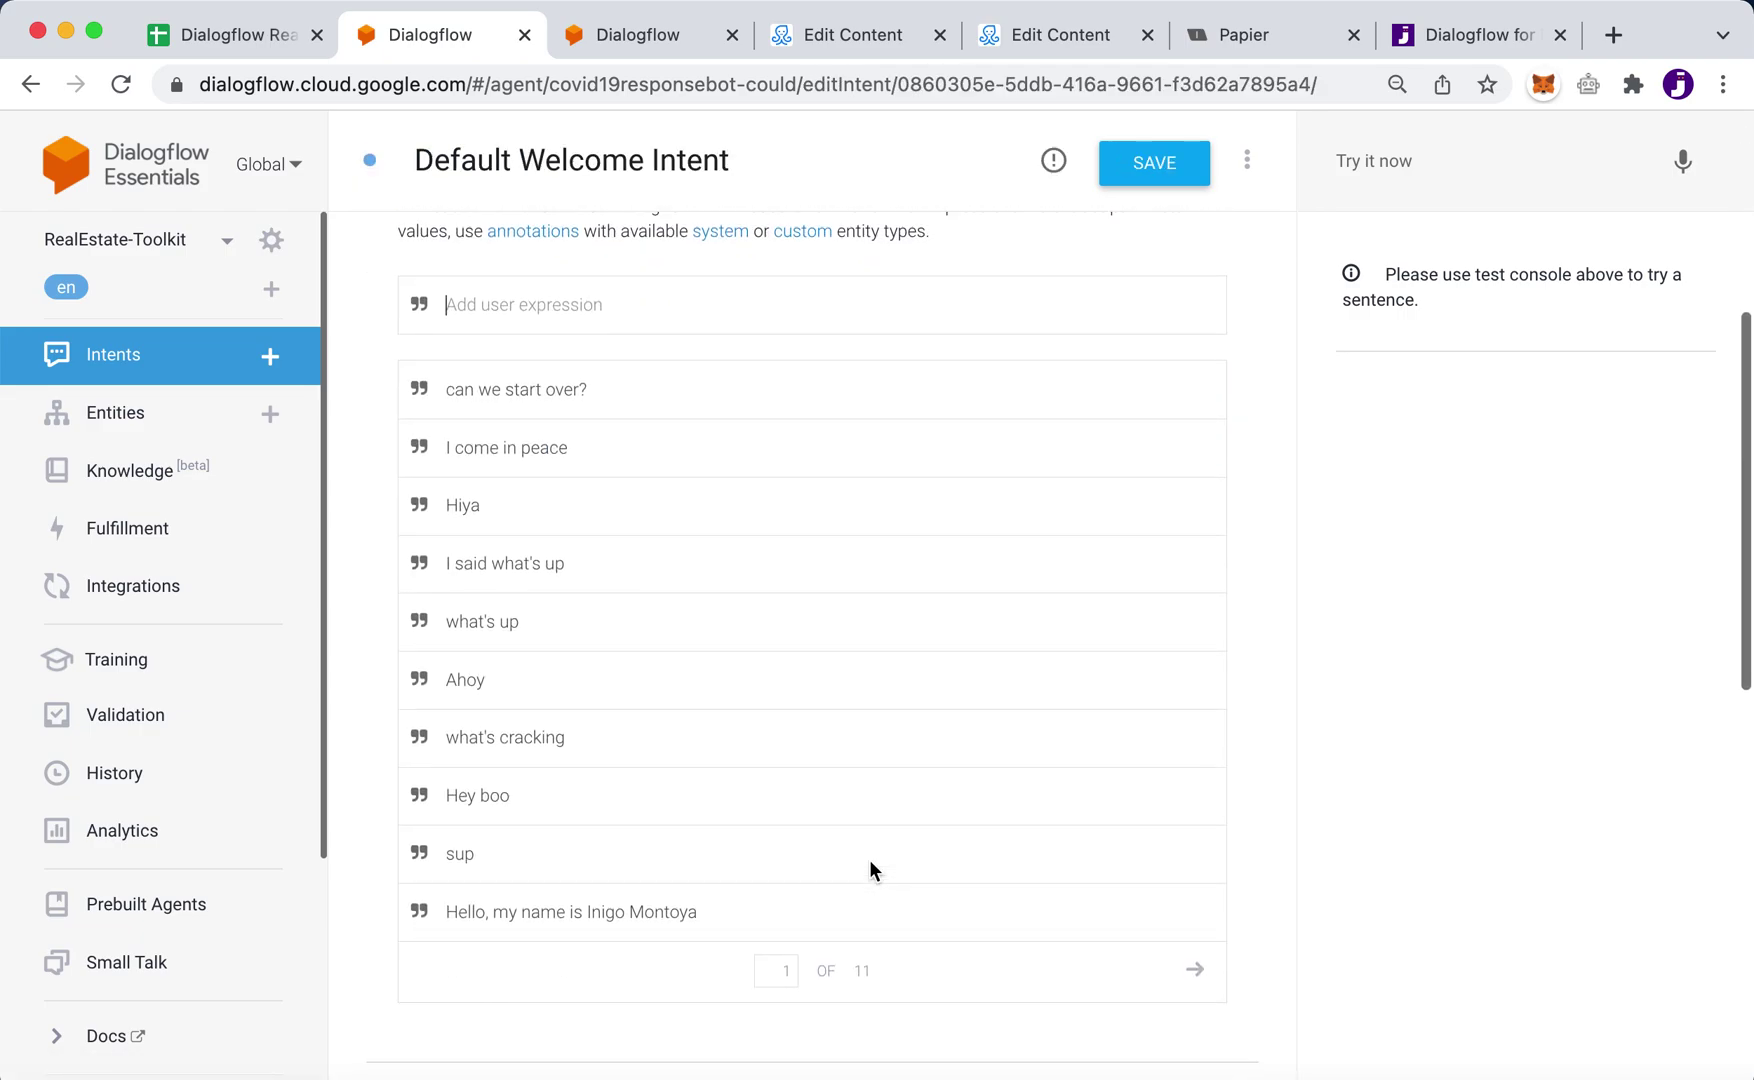
scroll(867, 862, down, 2)
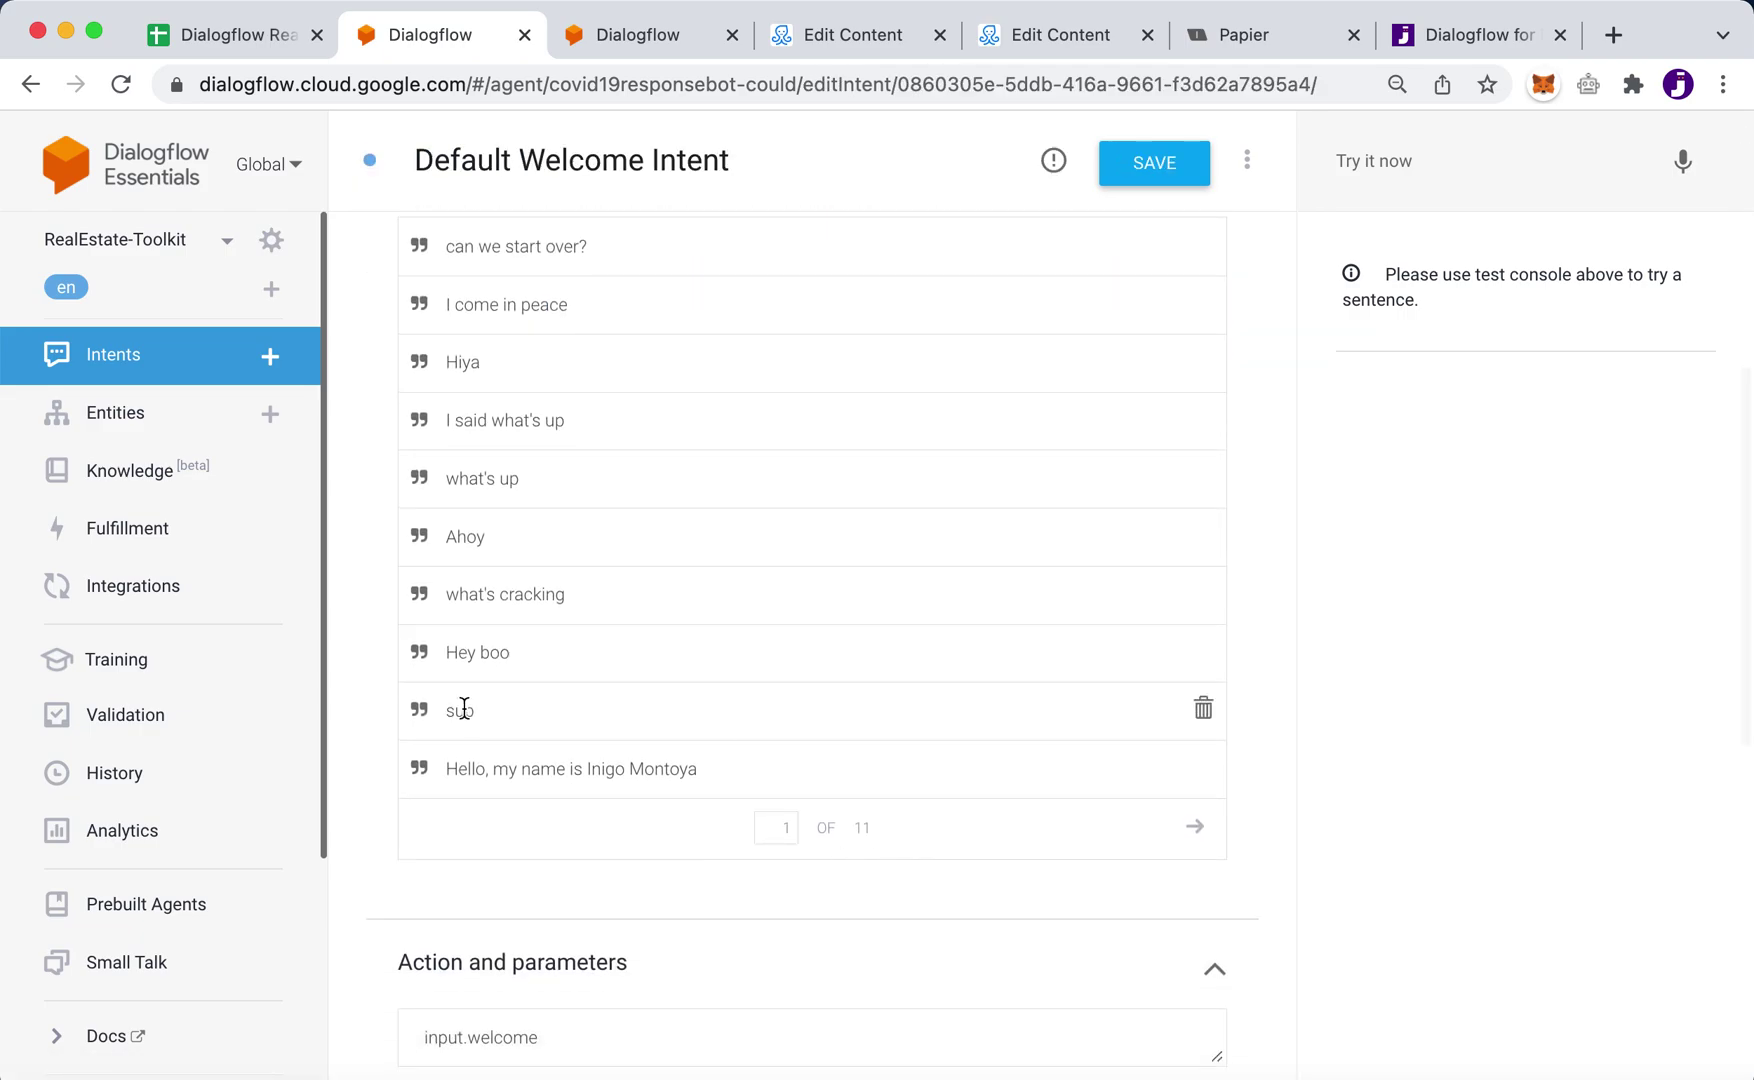
click(1196, 830)
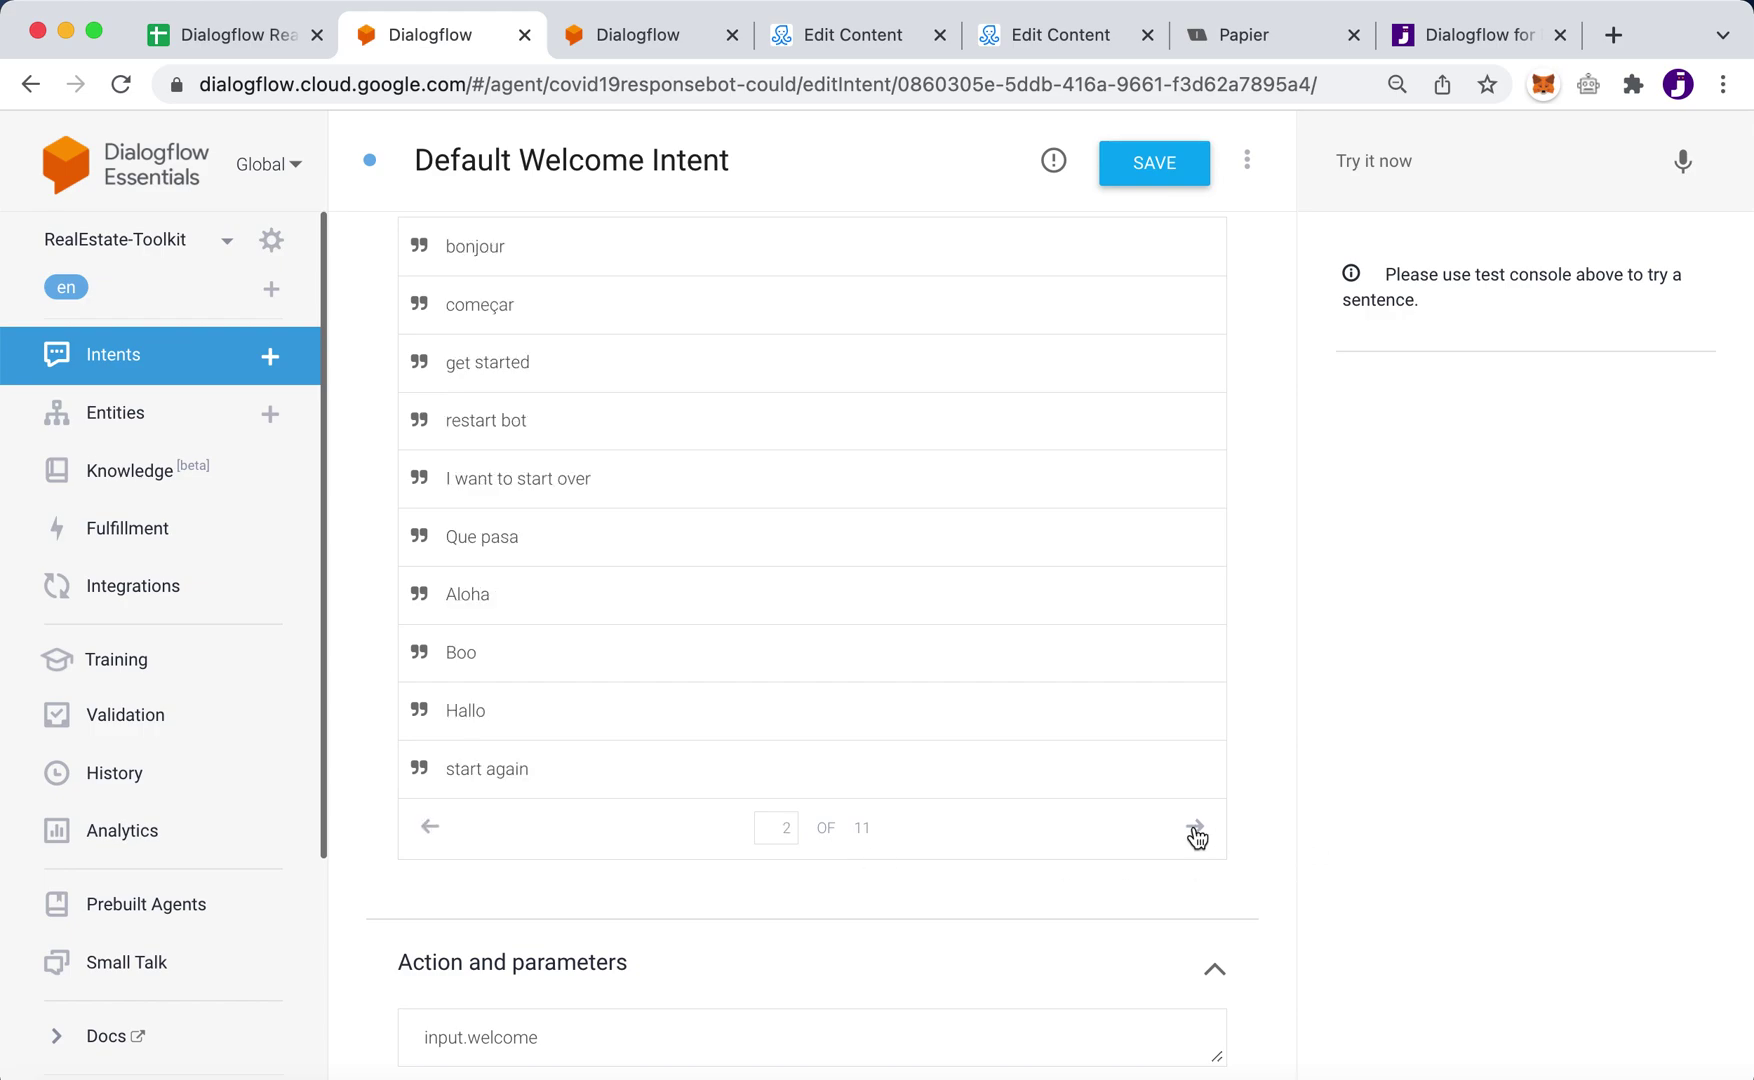
click(1196, 830)
click(1196, 830)
click(1196, 830)
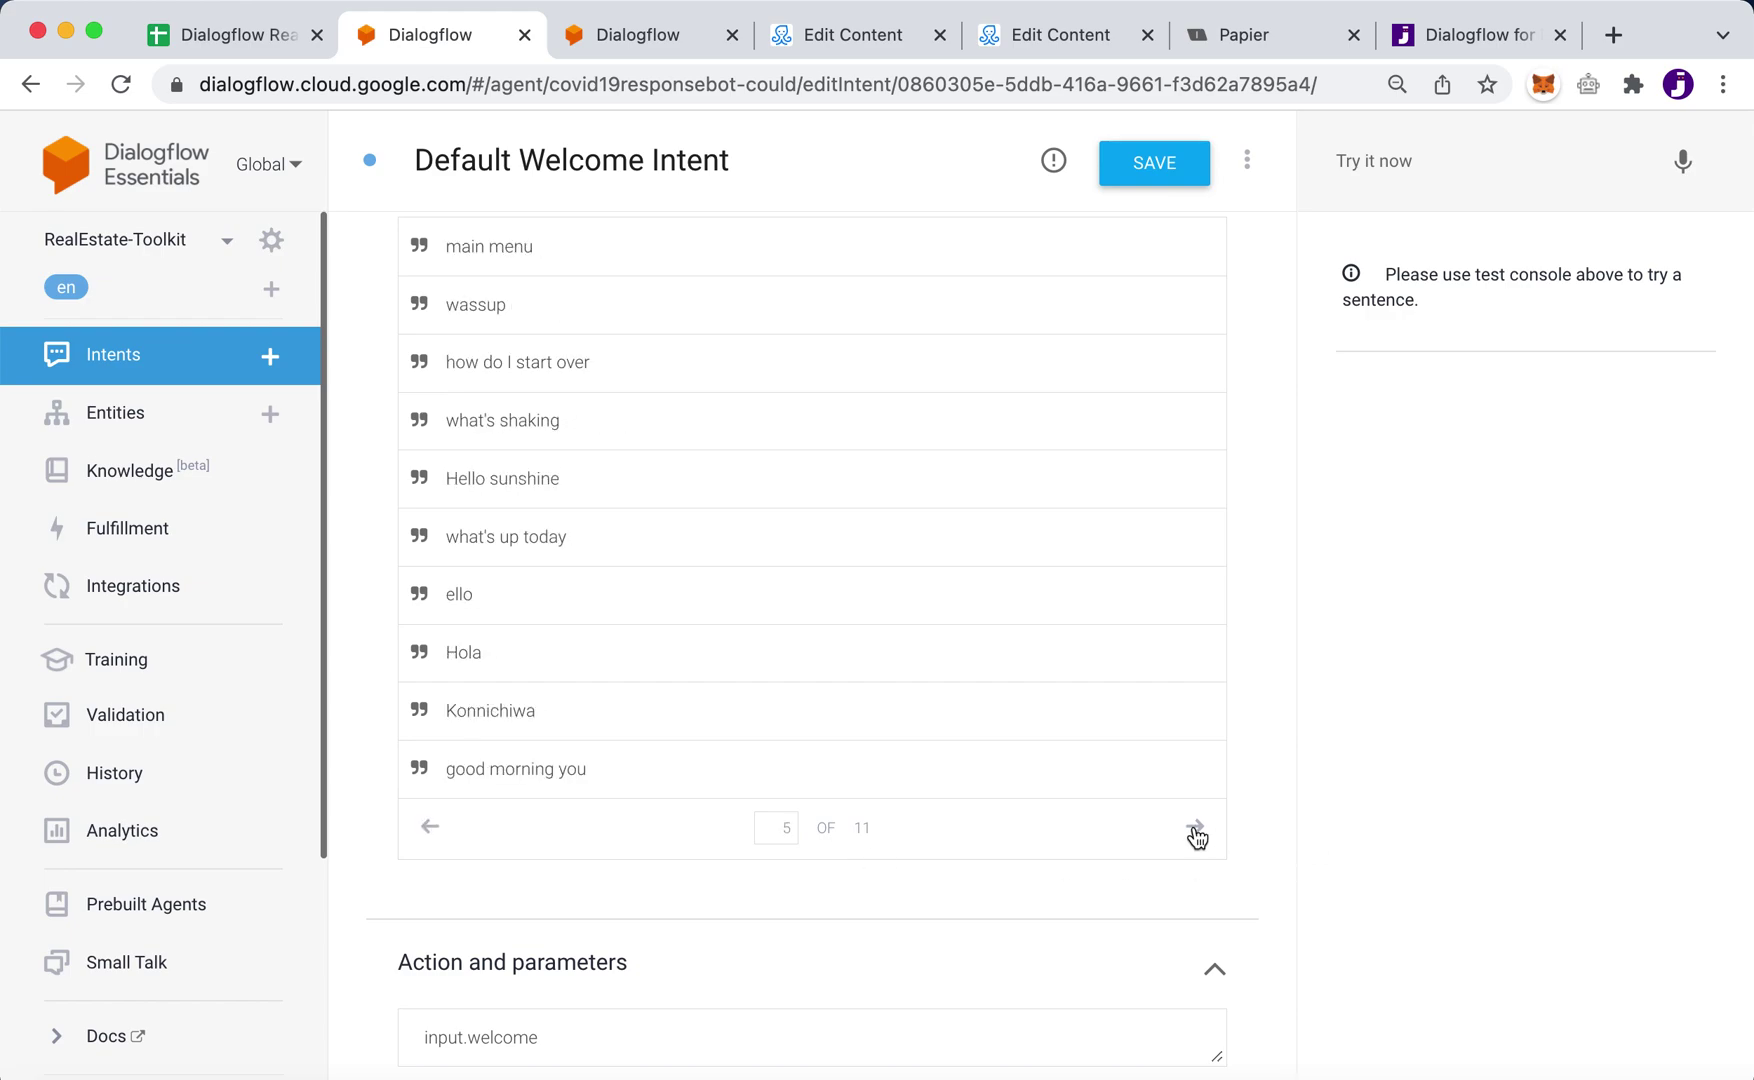
click(1196, 830)
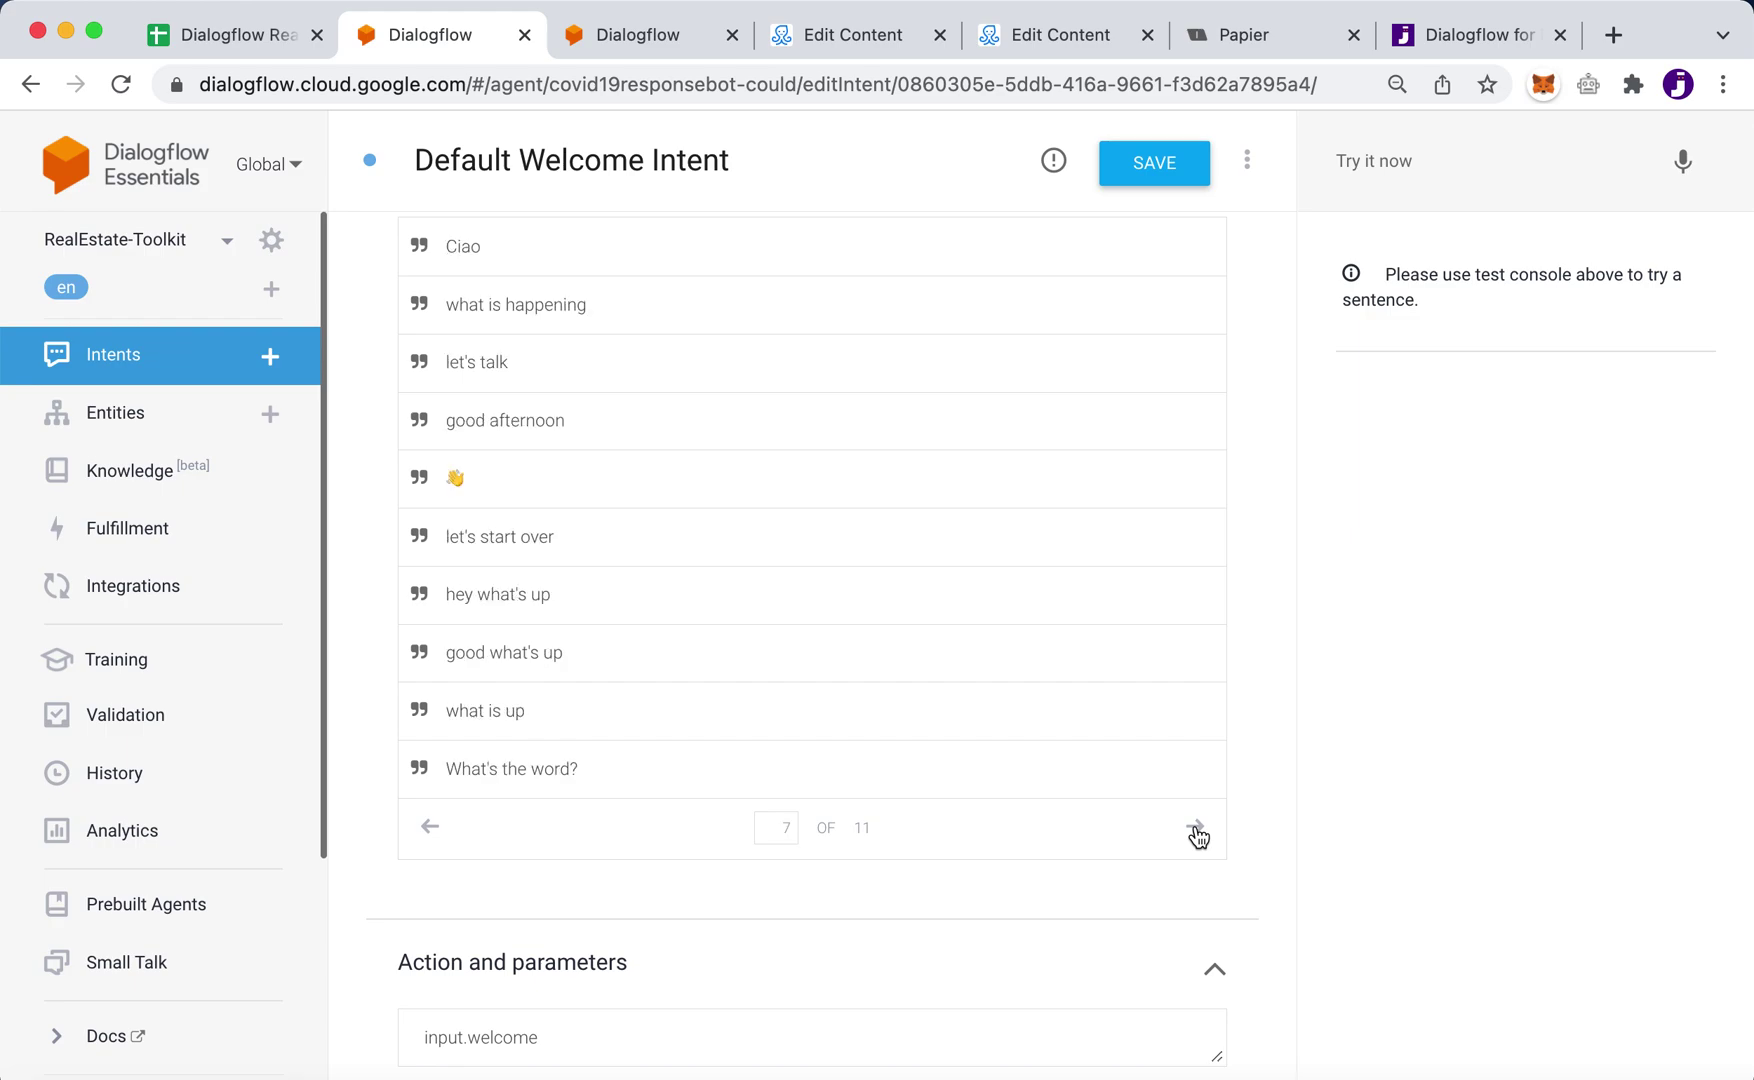
click(1196, 830)
click(1196, 830)
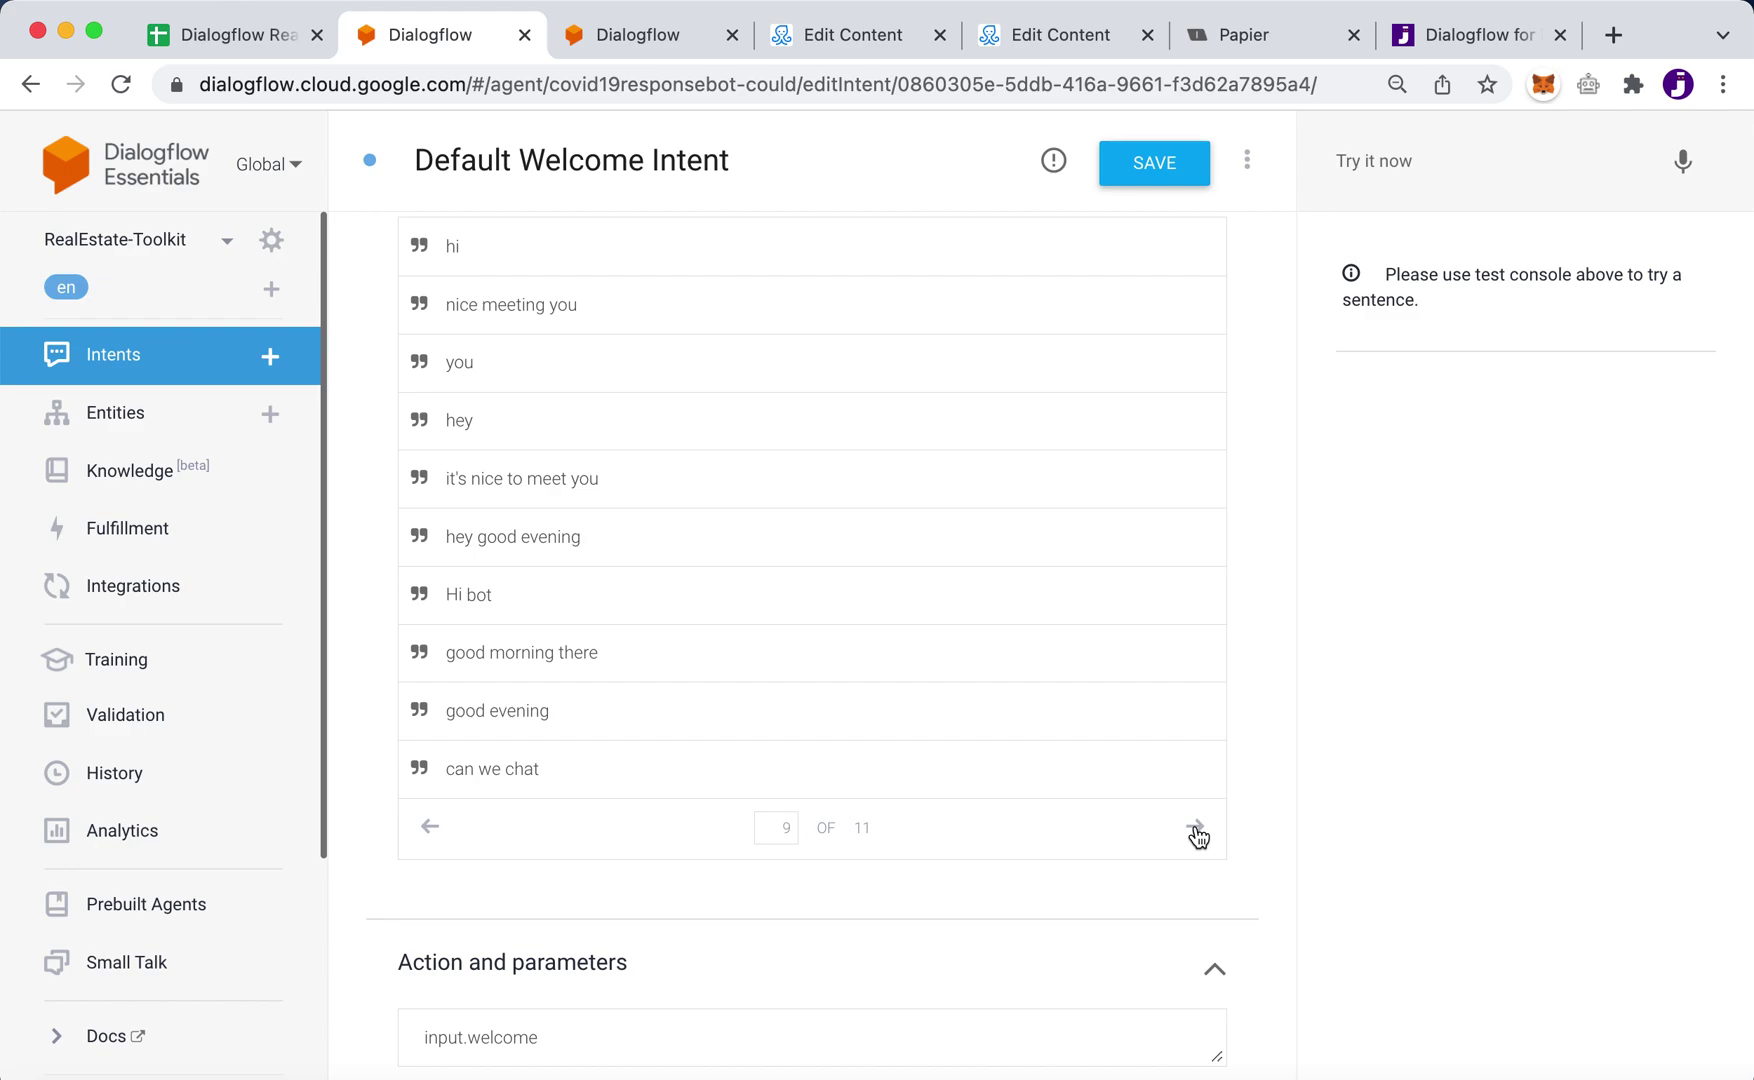
click(1196, 830)
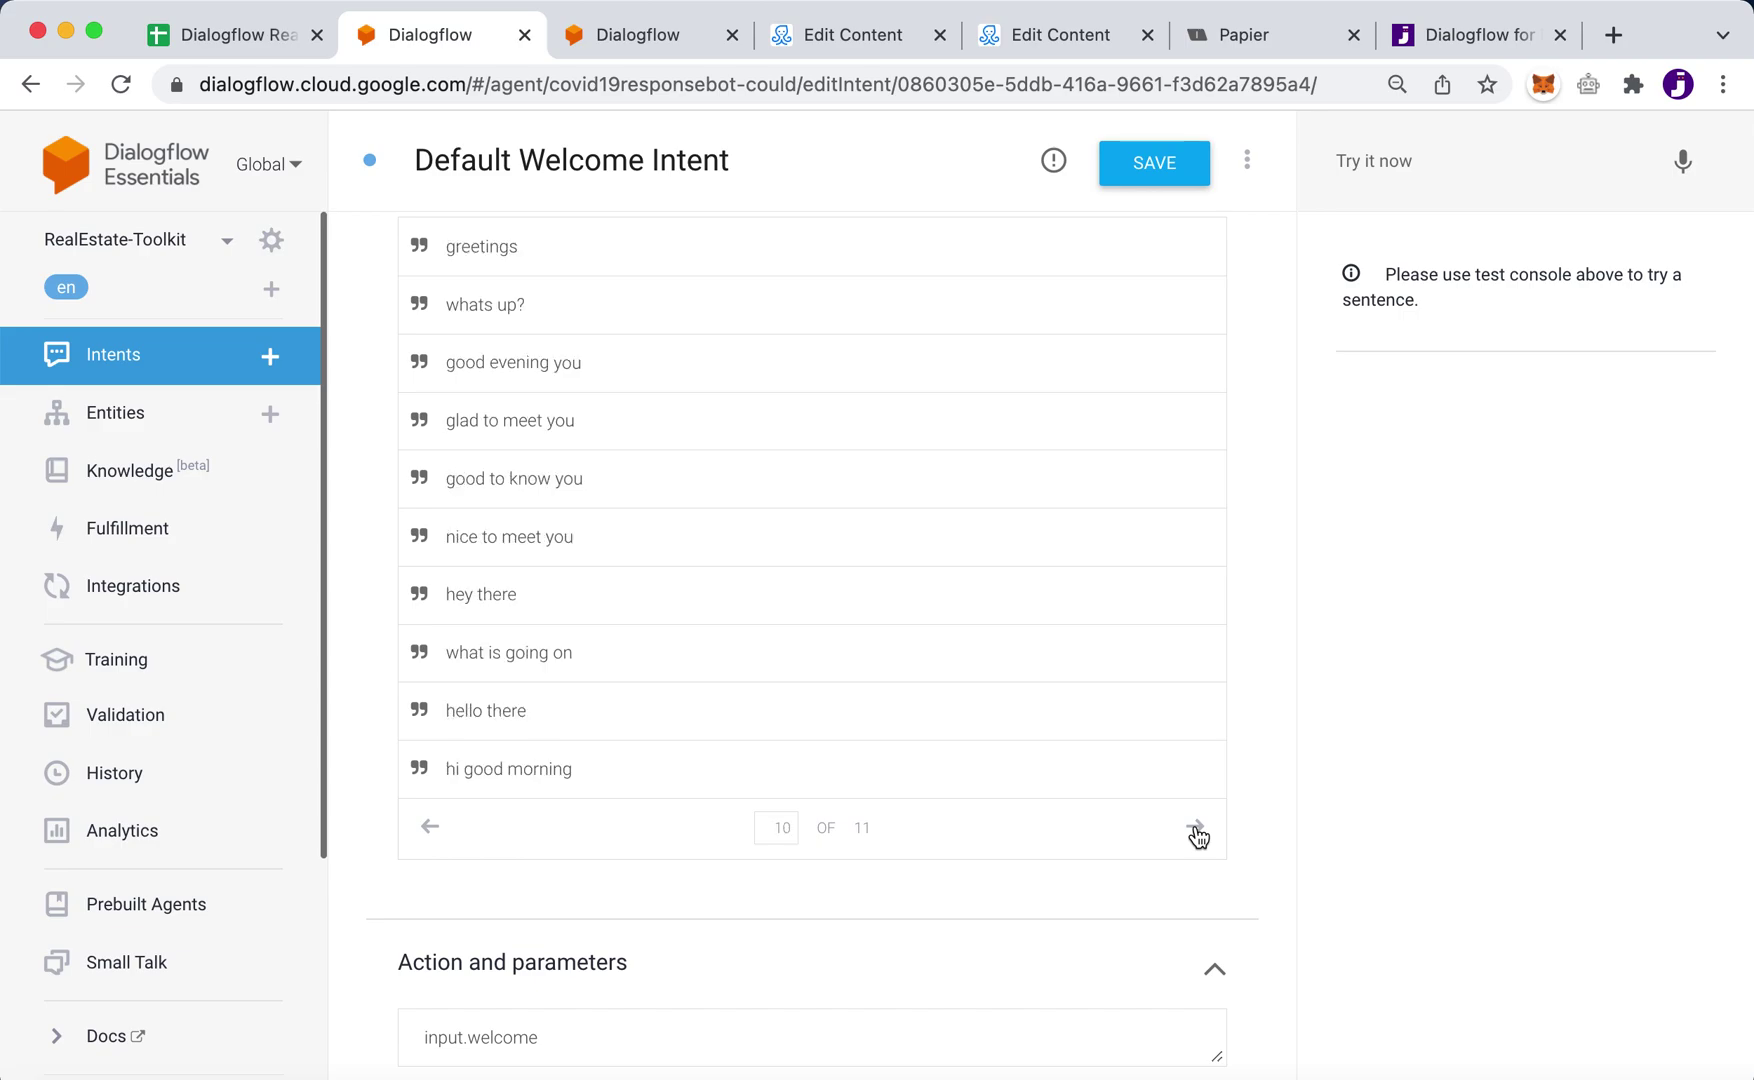
click(1196, 830)
scroll(902, 792, down, 4)
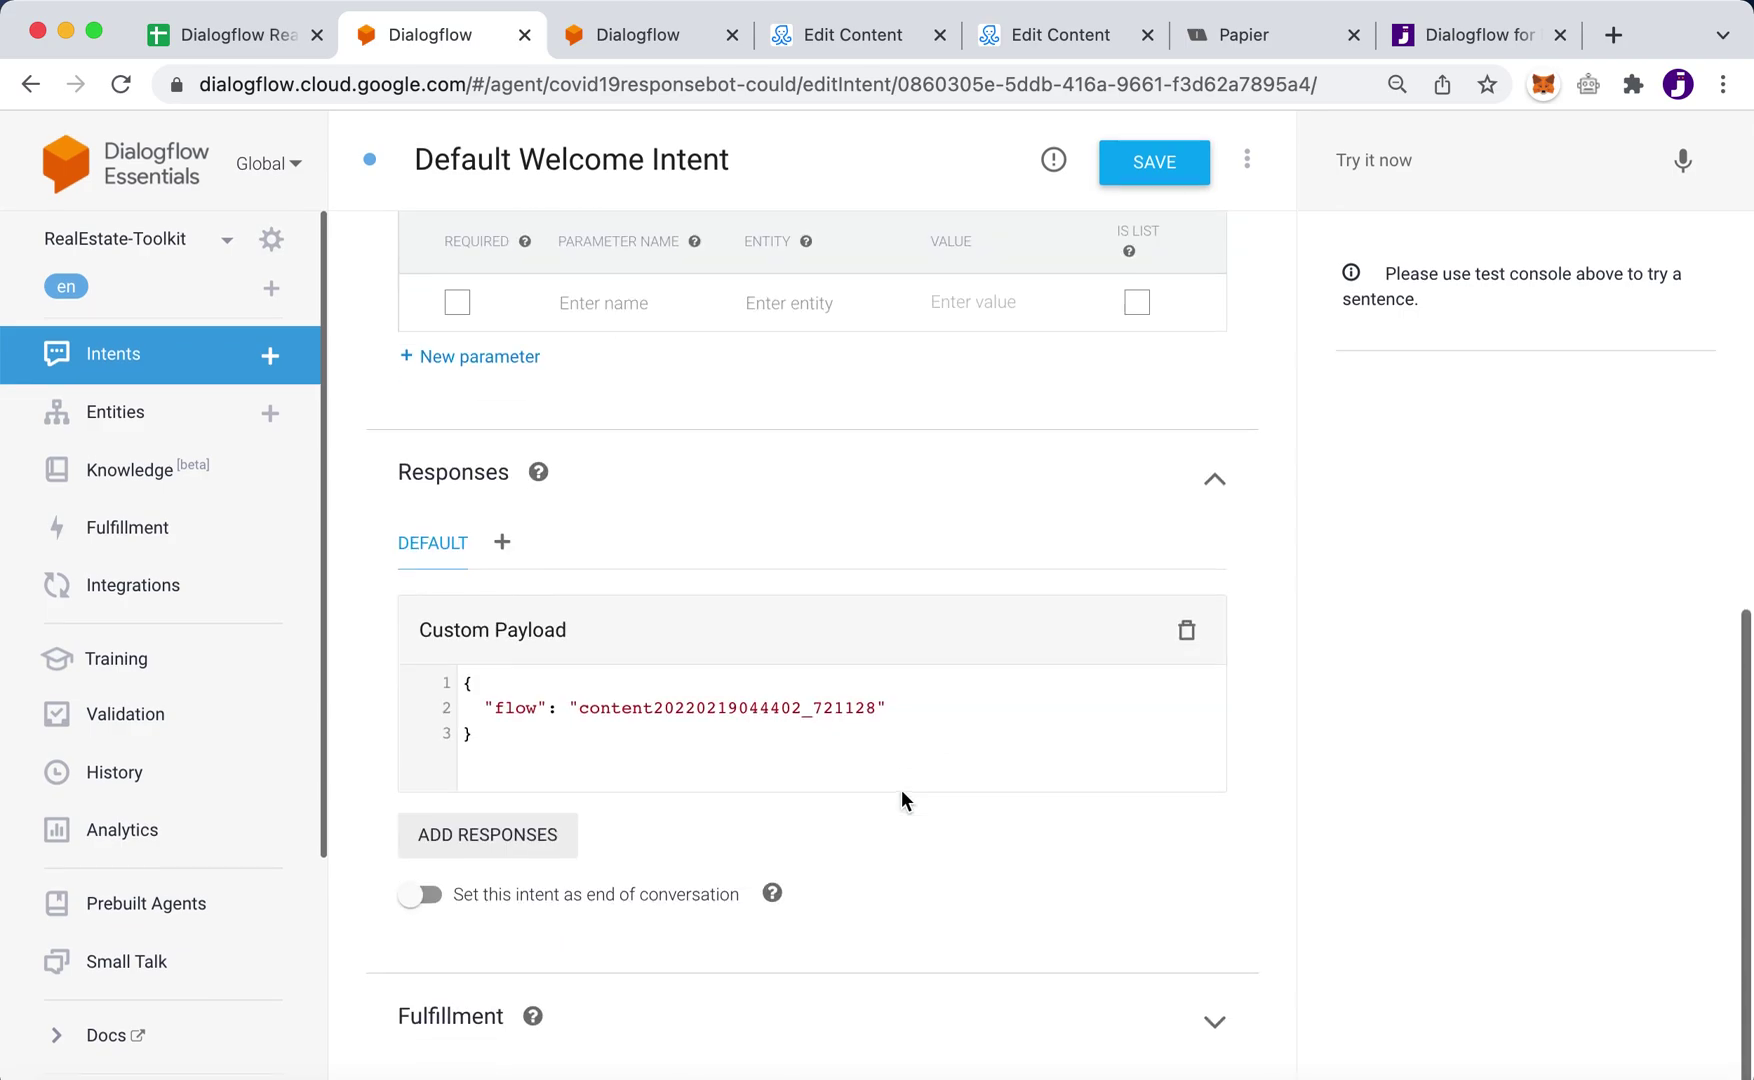
Step: Switch to ManyChat and return from the fallback flow to the Real Estate folder's list of flows
click(840, 38)
click(477, 146)
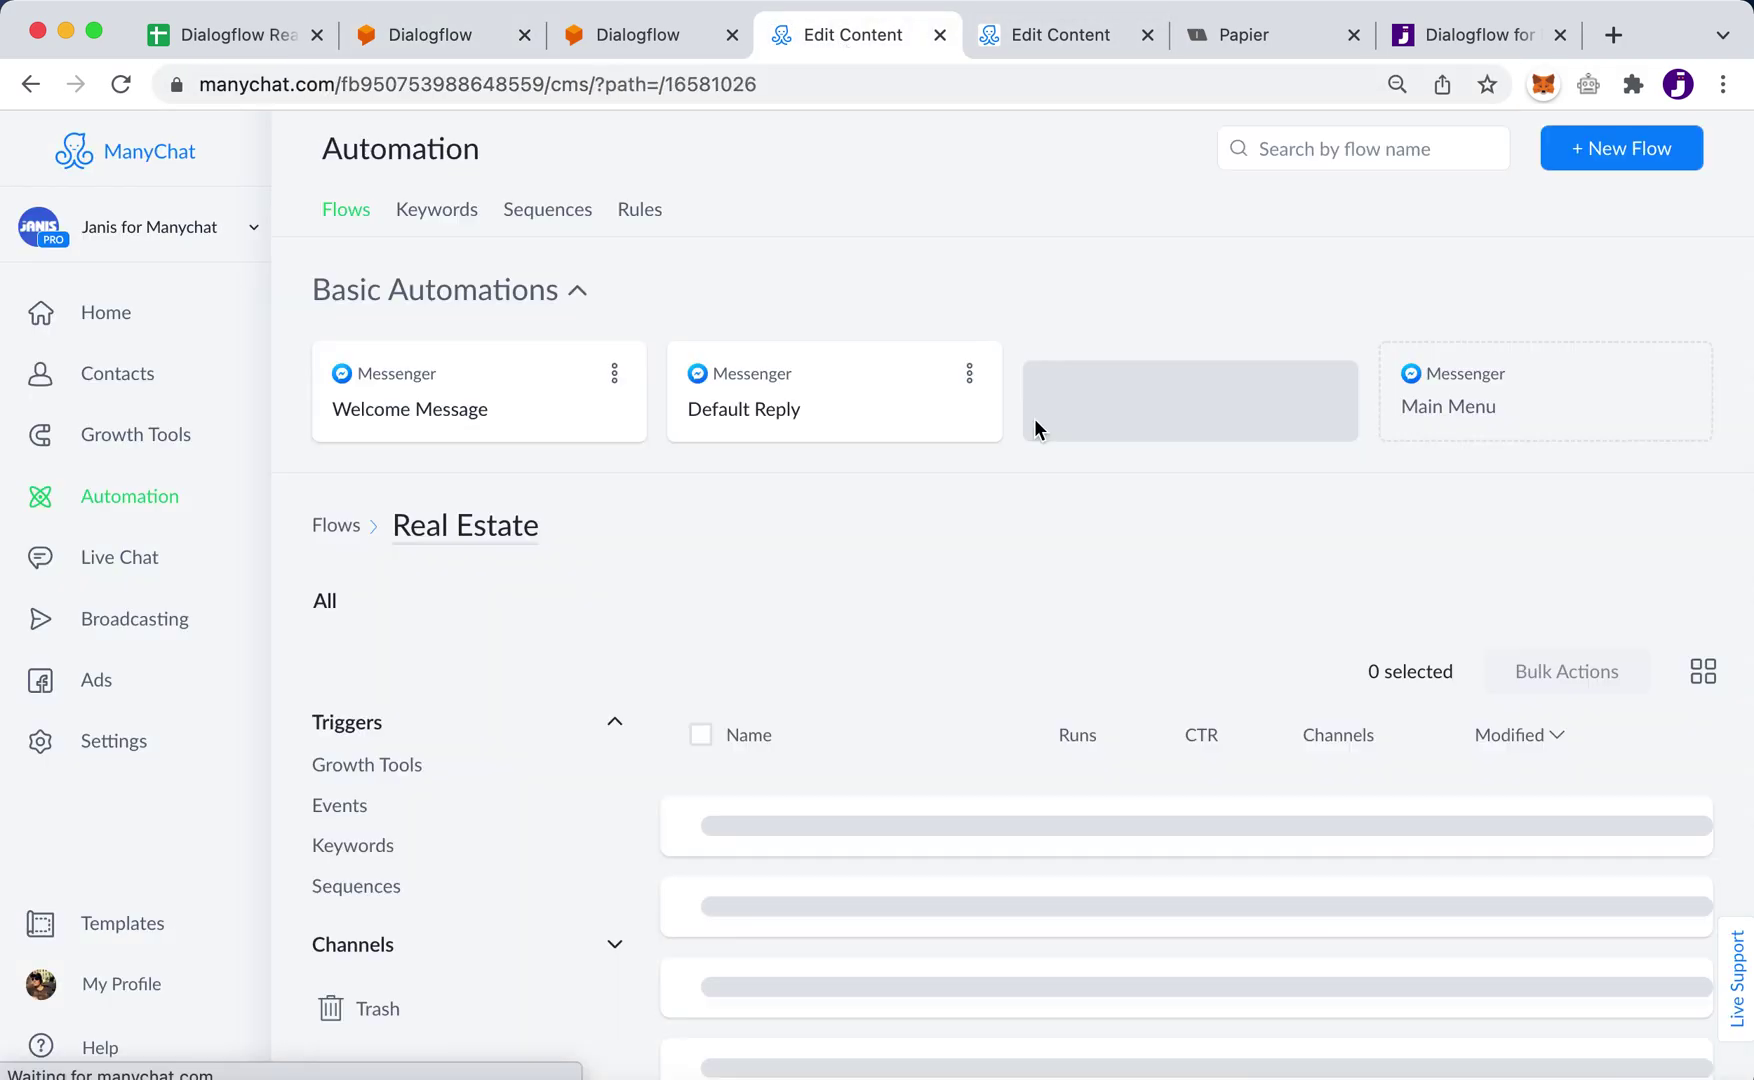
scroll(1052, 906, down, 3)
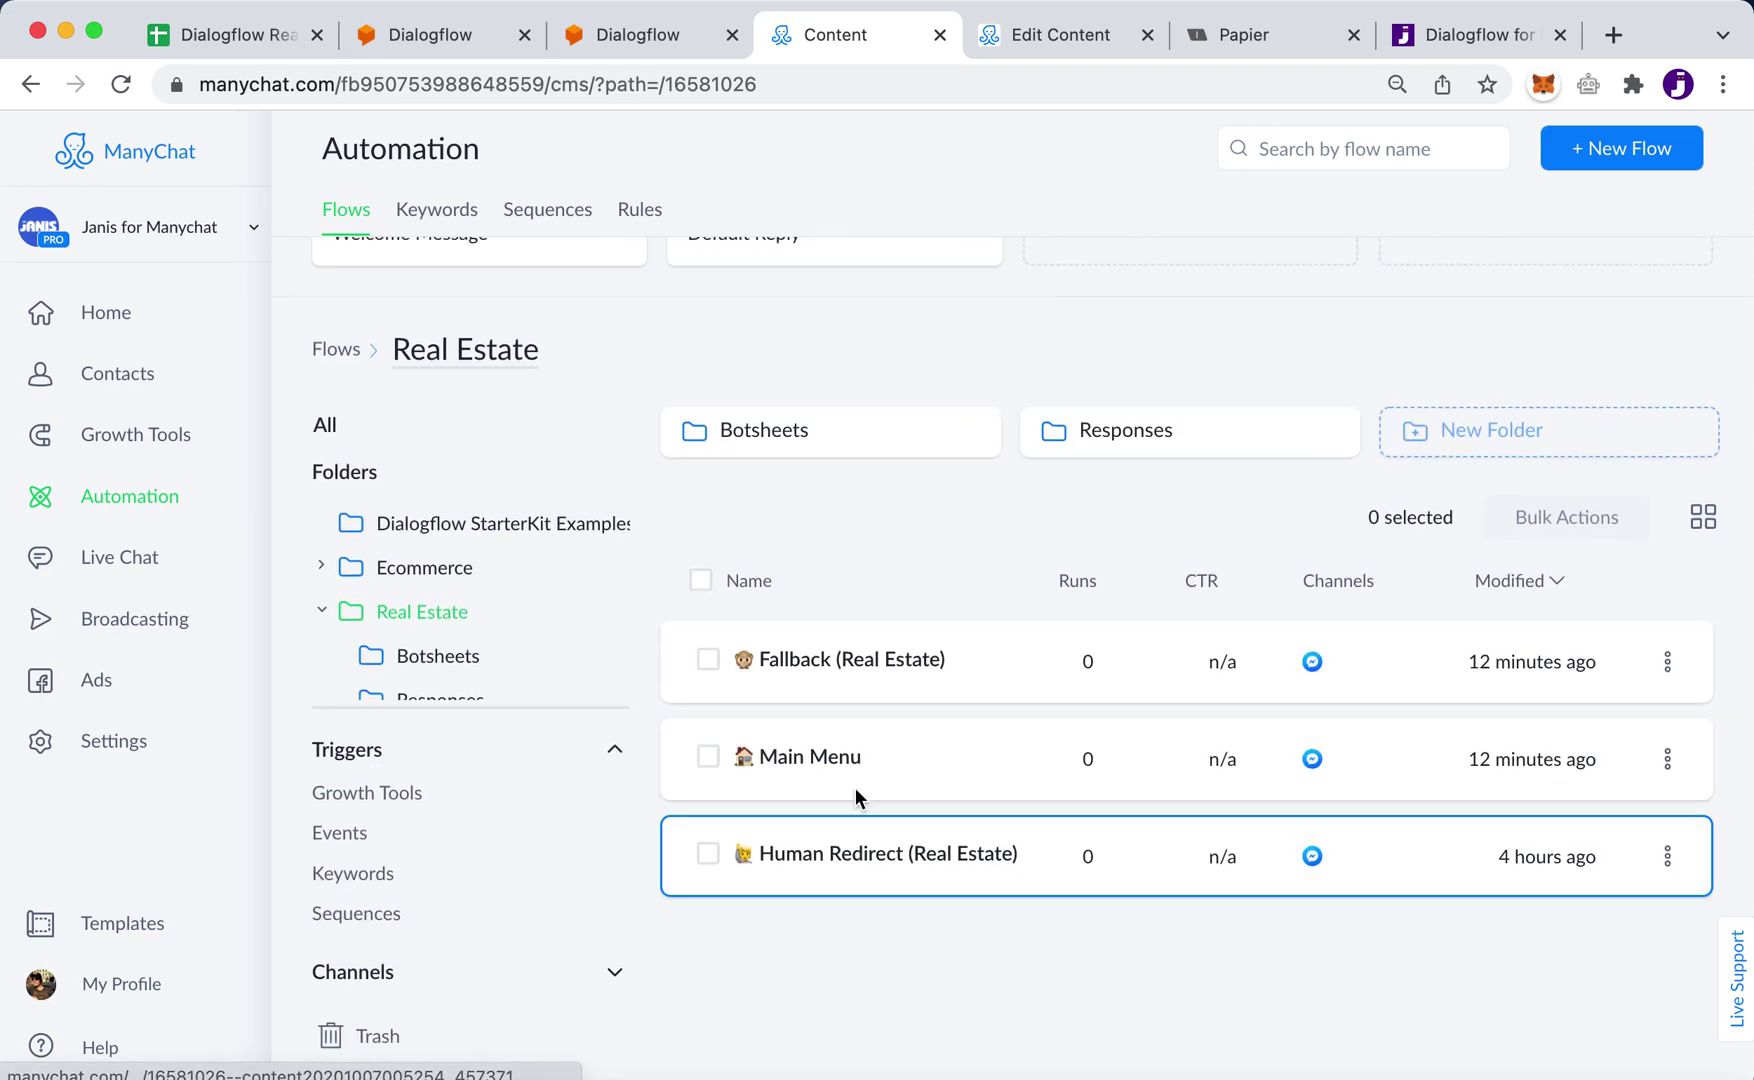
click(898, 757)
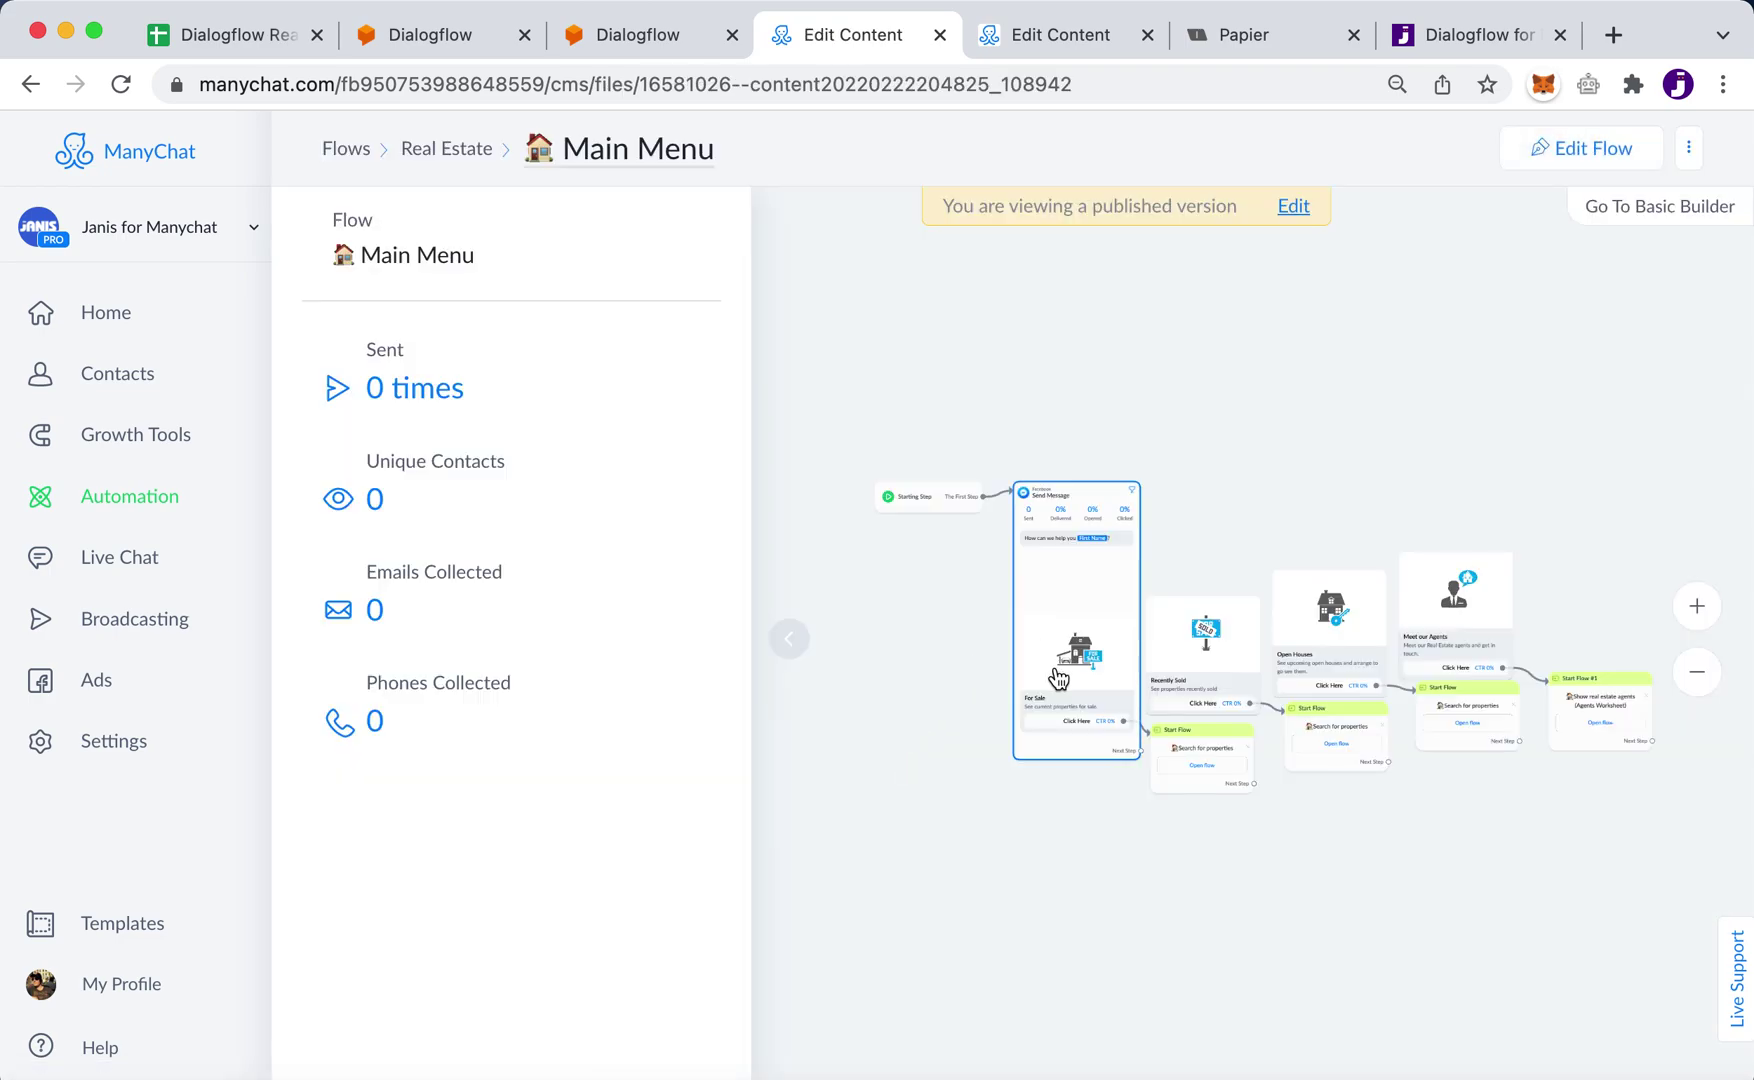
drag(752, 84, 1117, 84)
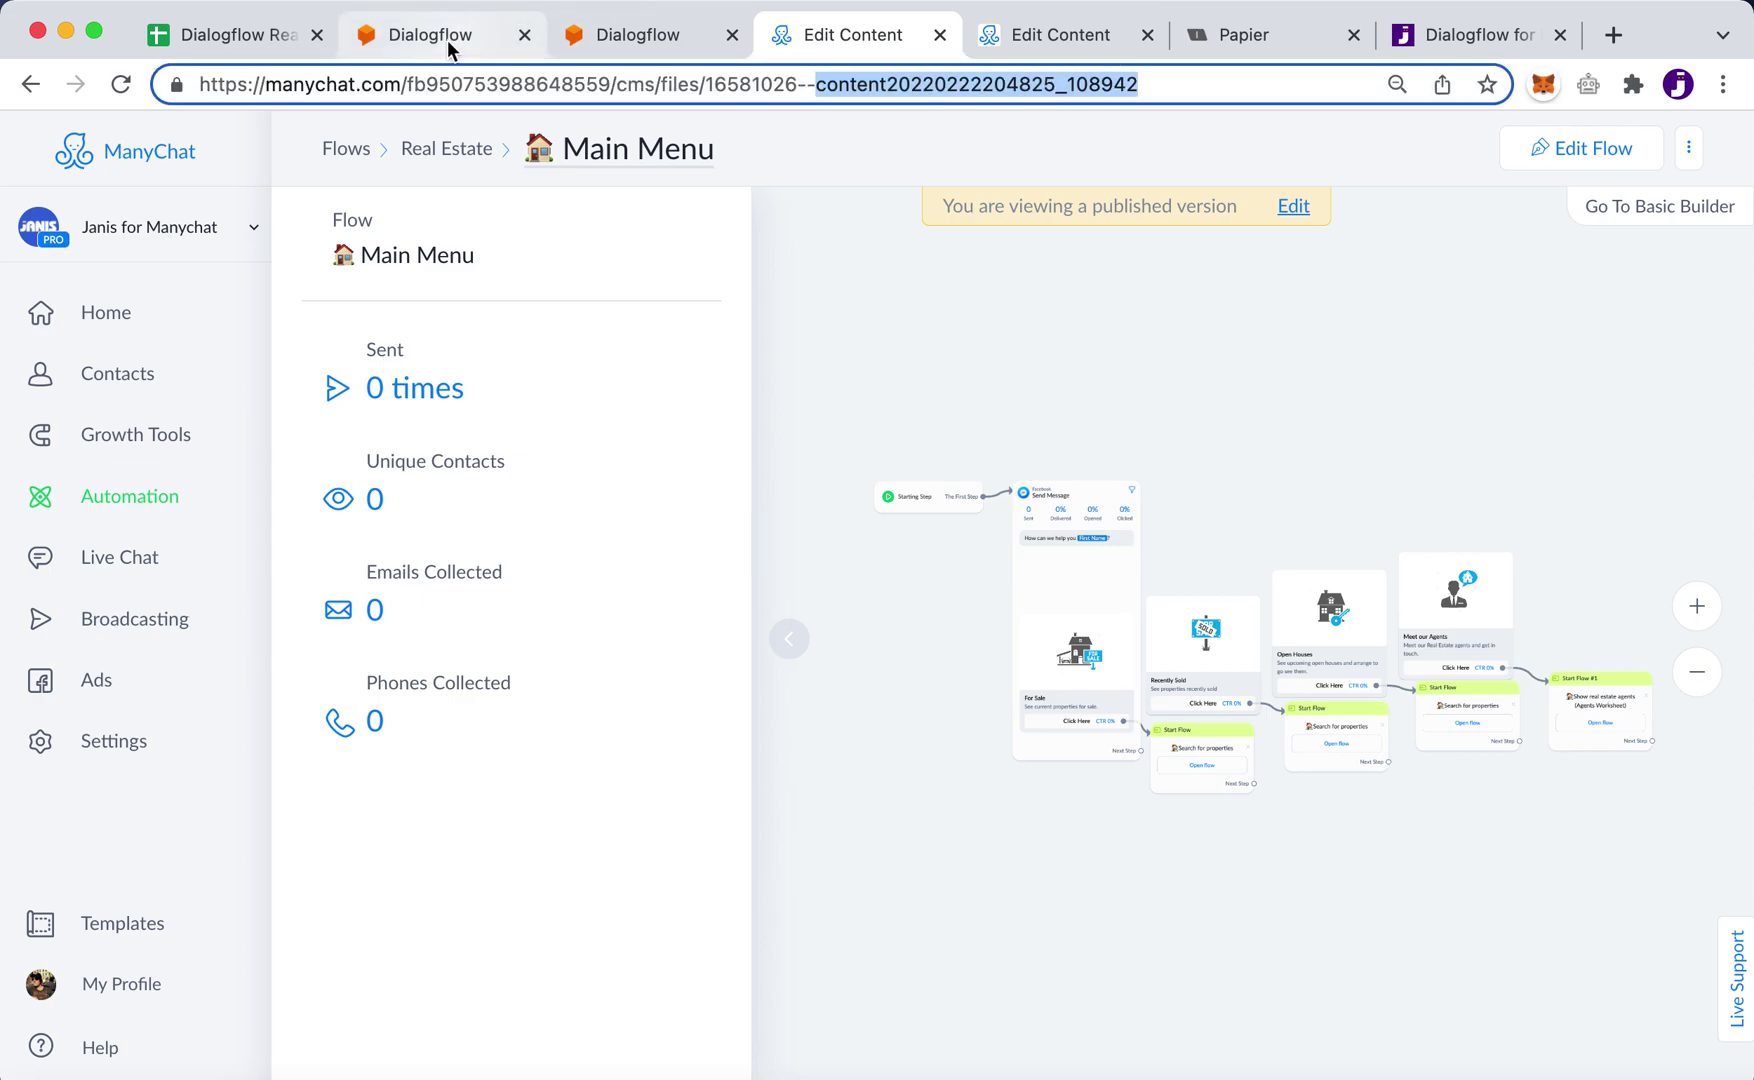
click(450, 40)
click(860, 32)
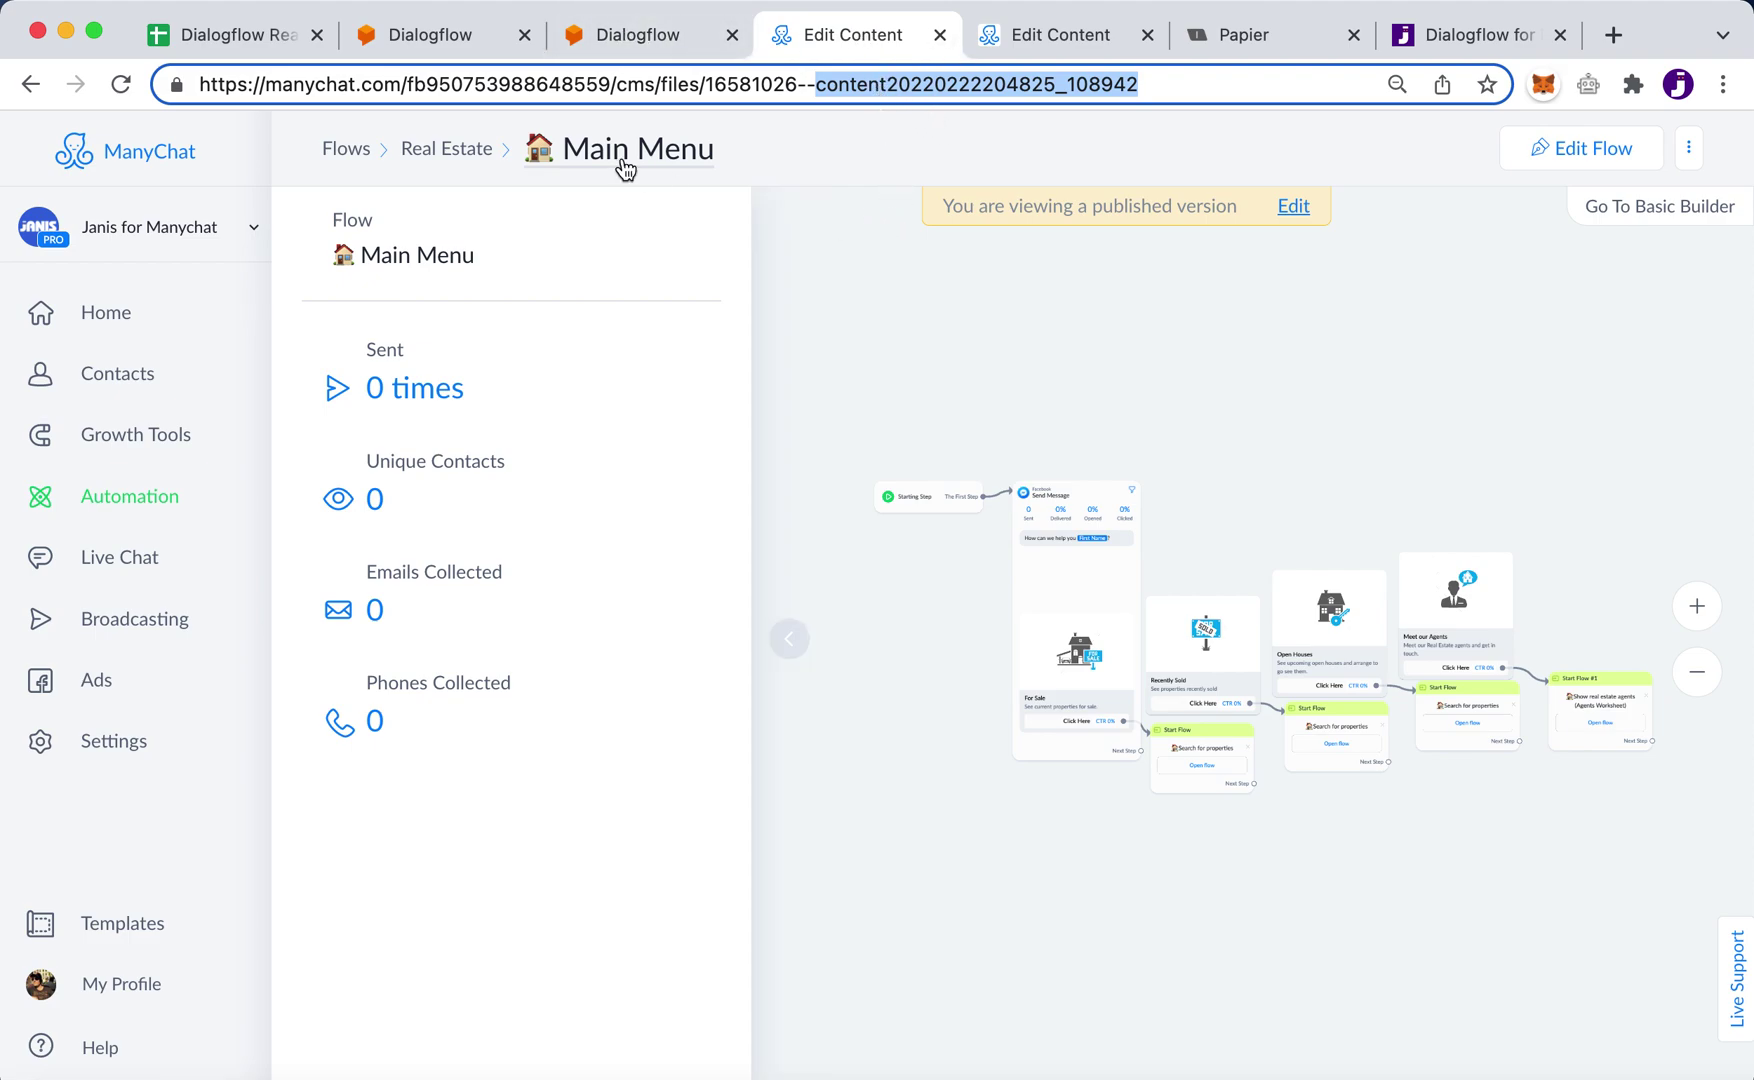
click(423, 36)
drag(579, 712, 870, 716)
key(super+v)
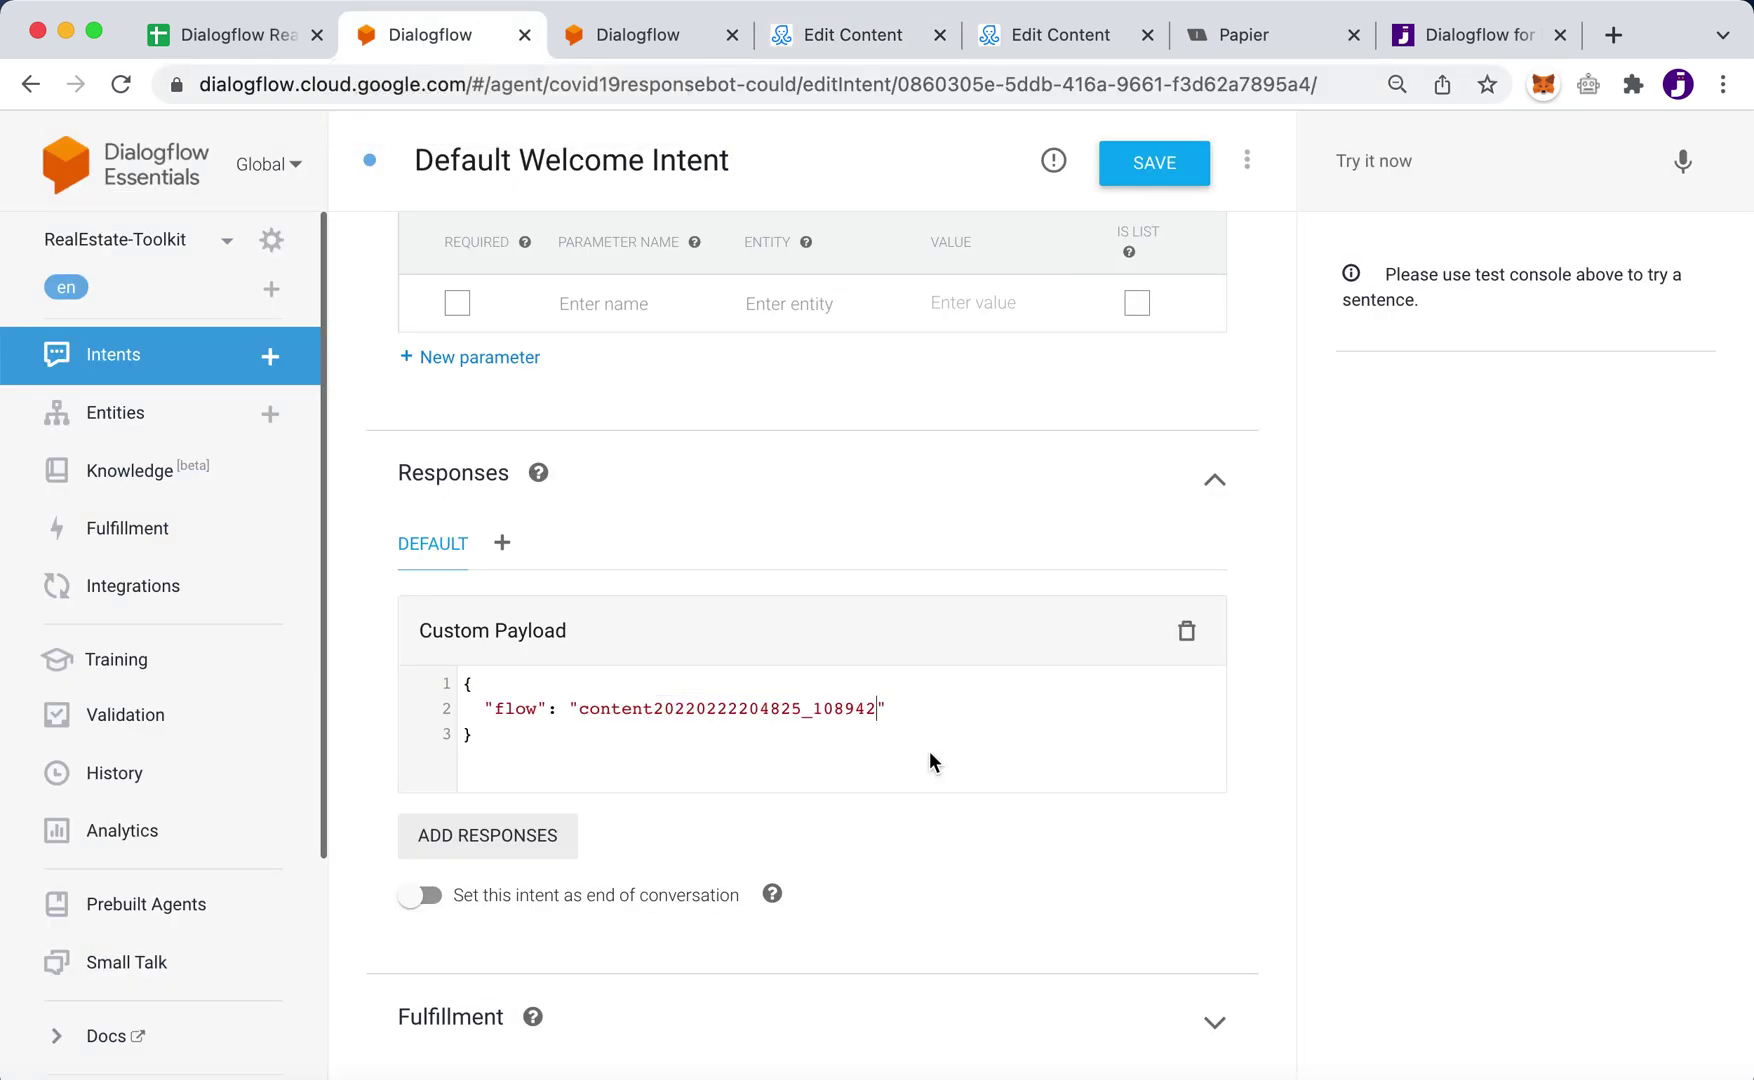
click(1163, 163)
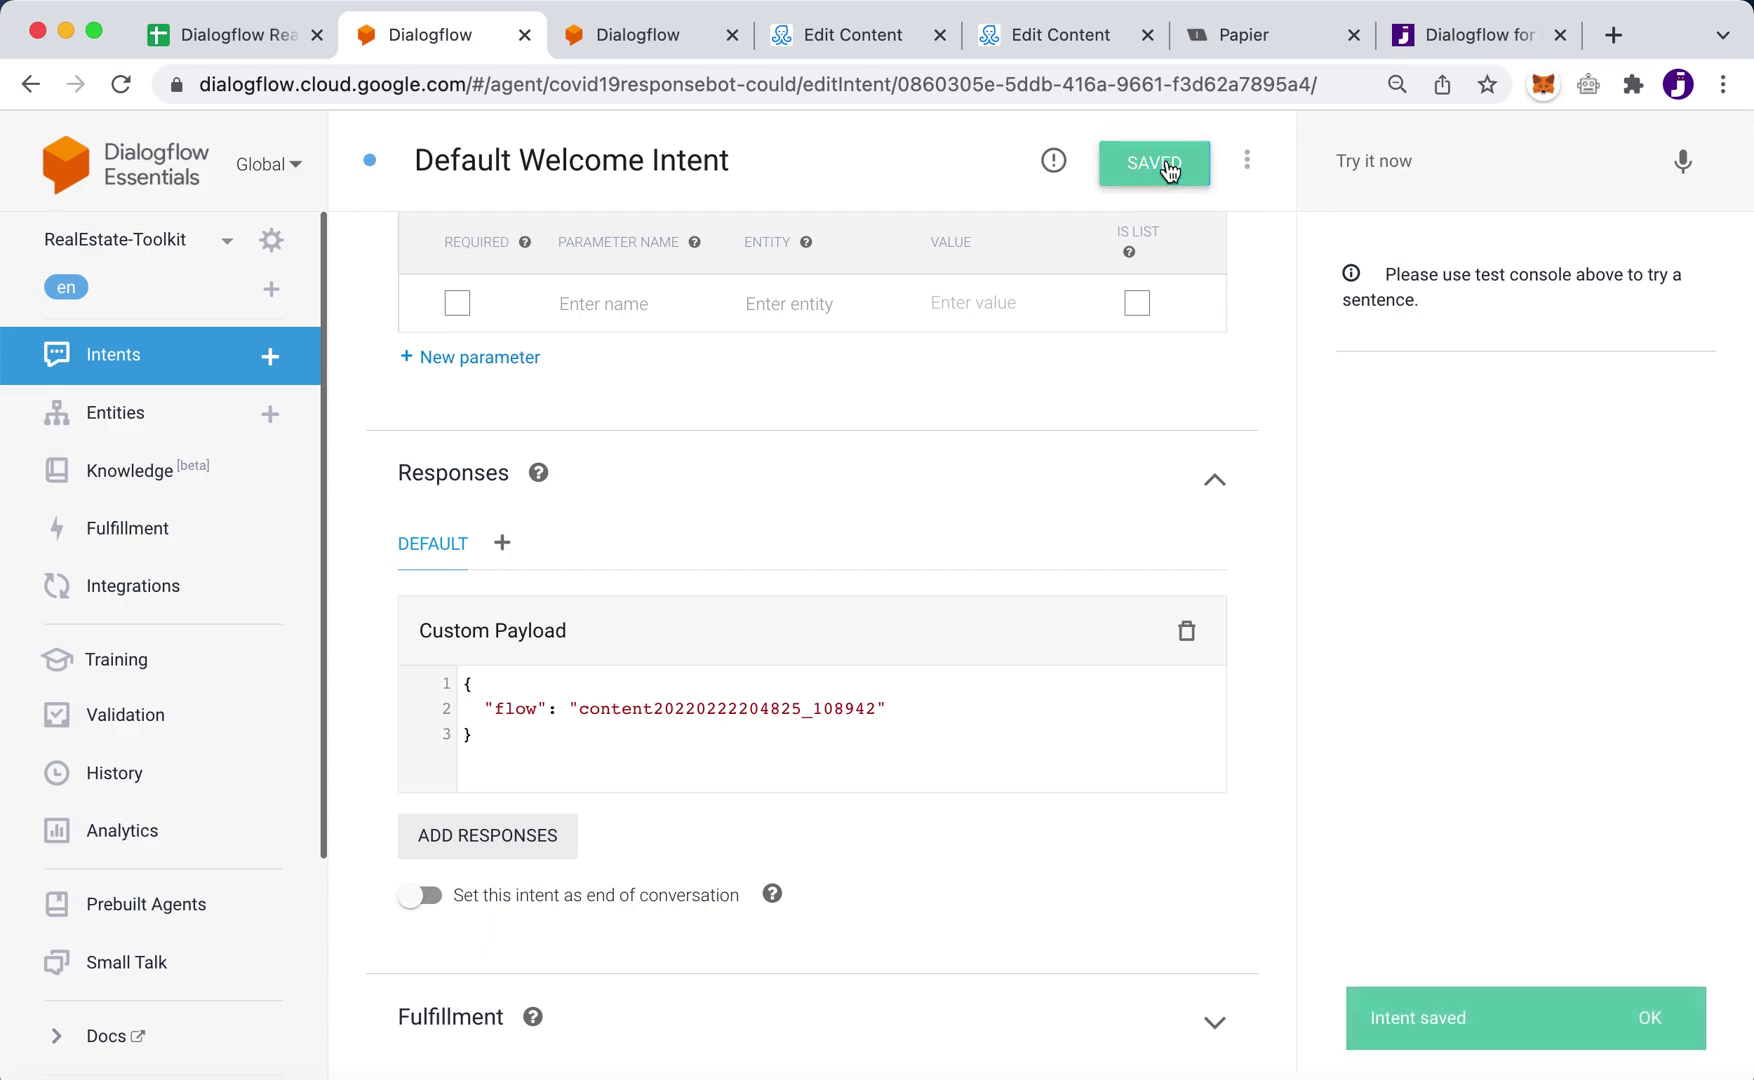
click(111, 358)
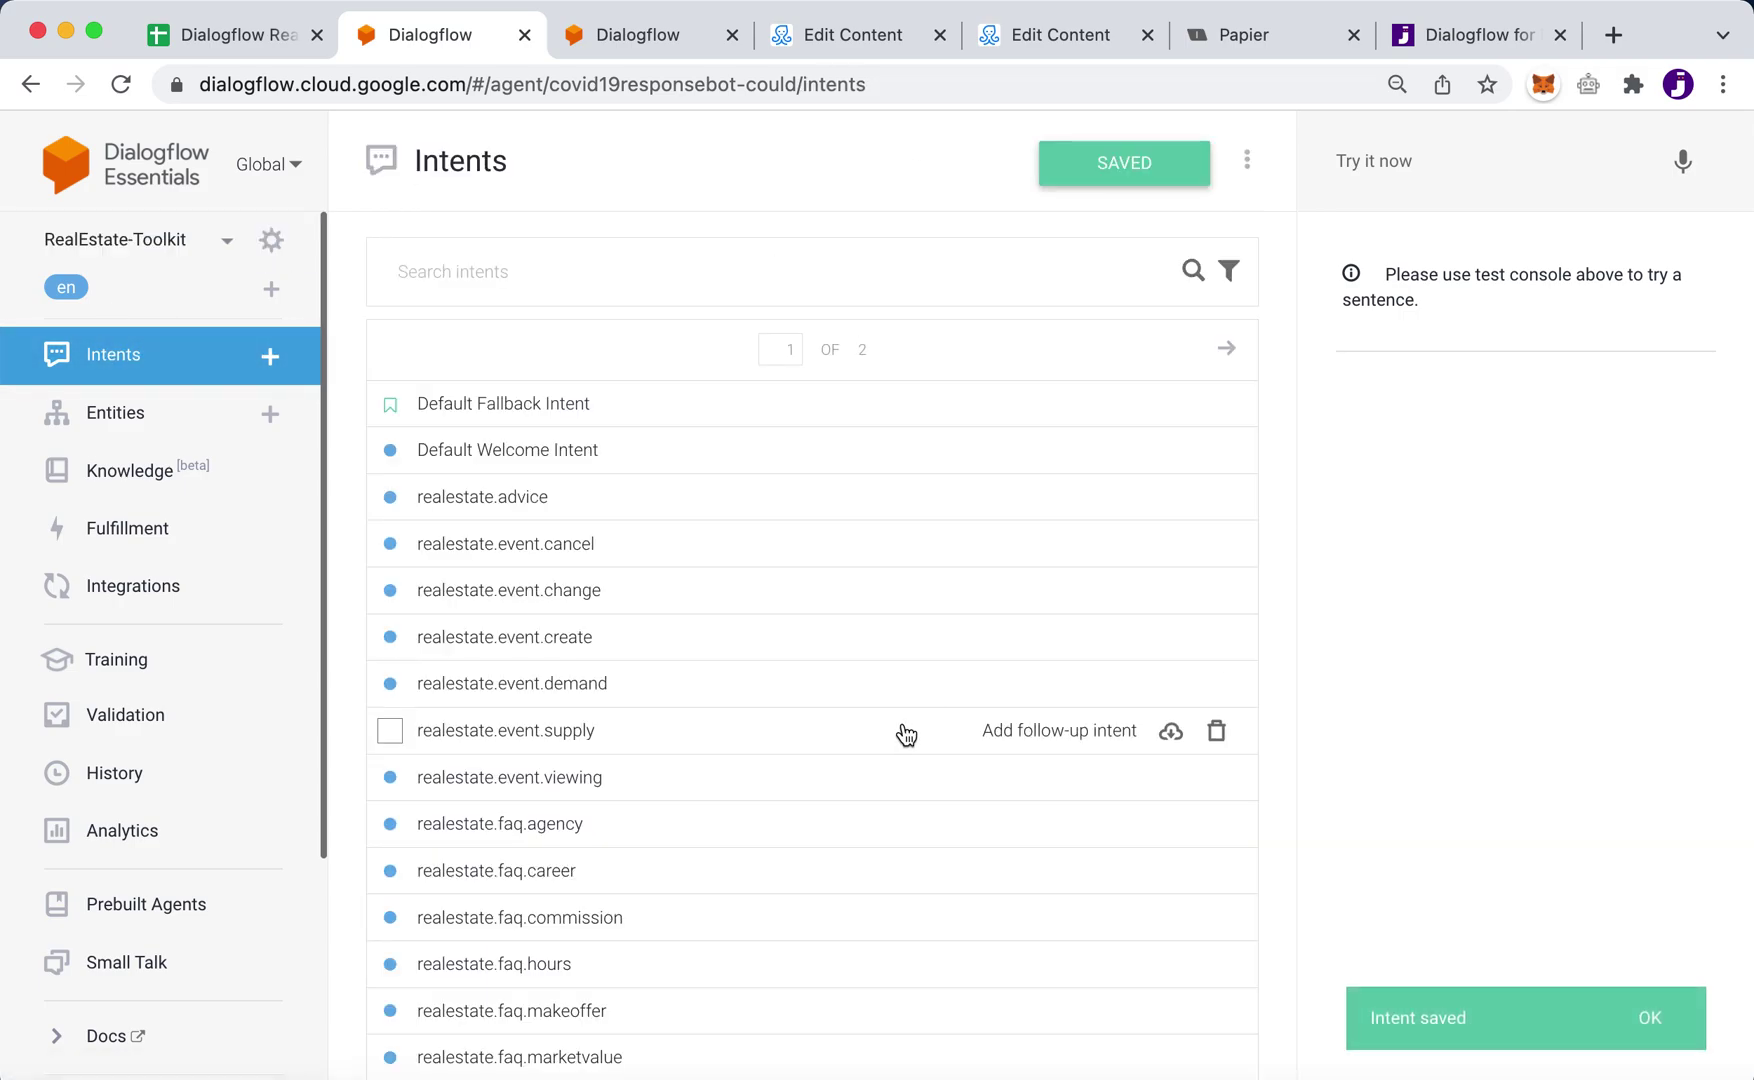
scroll(902, 730, down, 1)
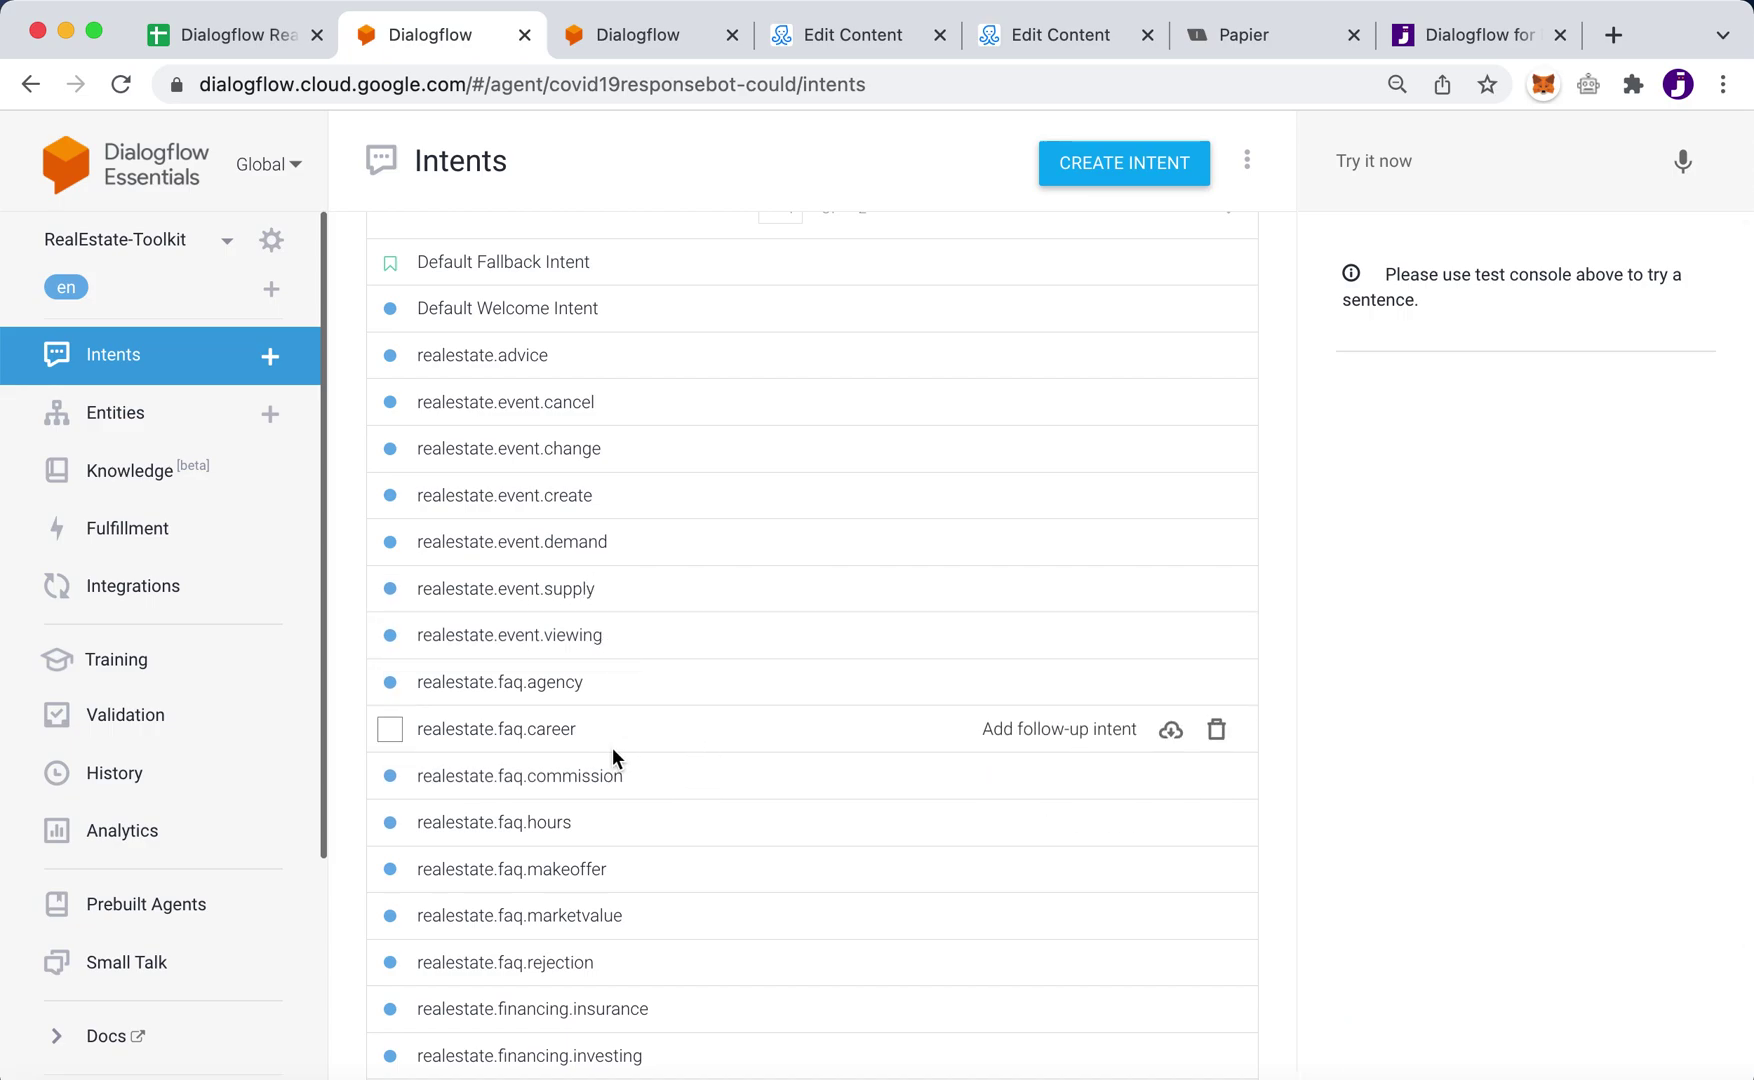
Step: Switch to ManyChat, open the Responses folder inside Real Estate and look through its flows
click(850, 47)
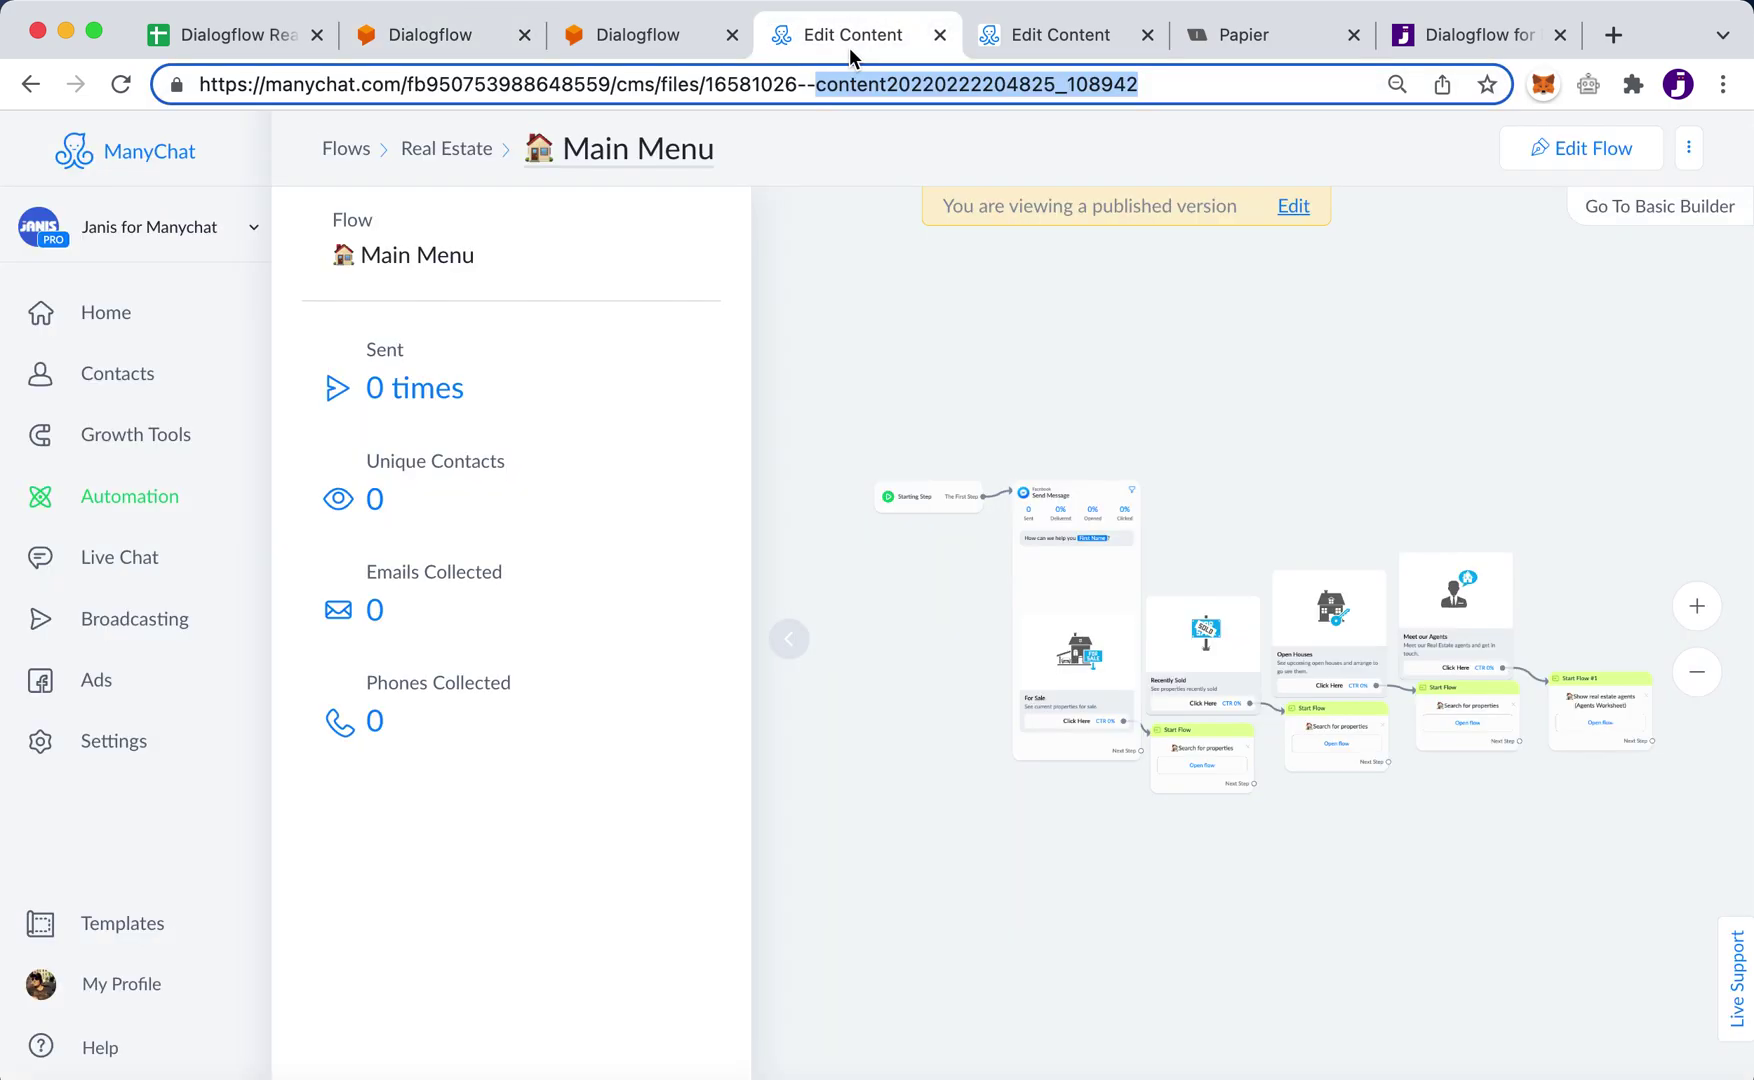
click(440, 148)
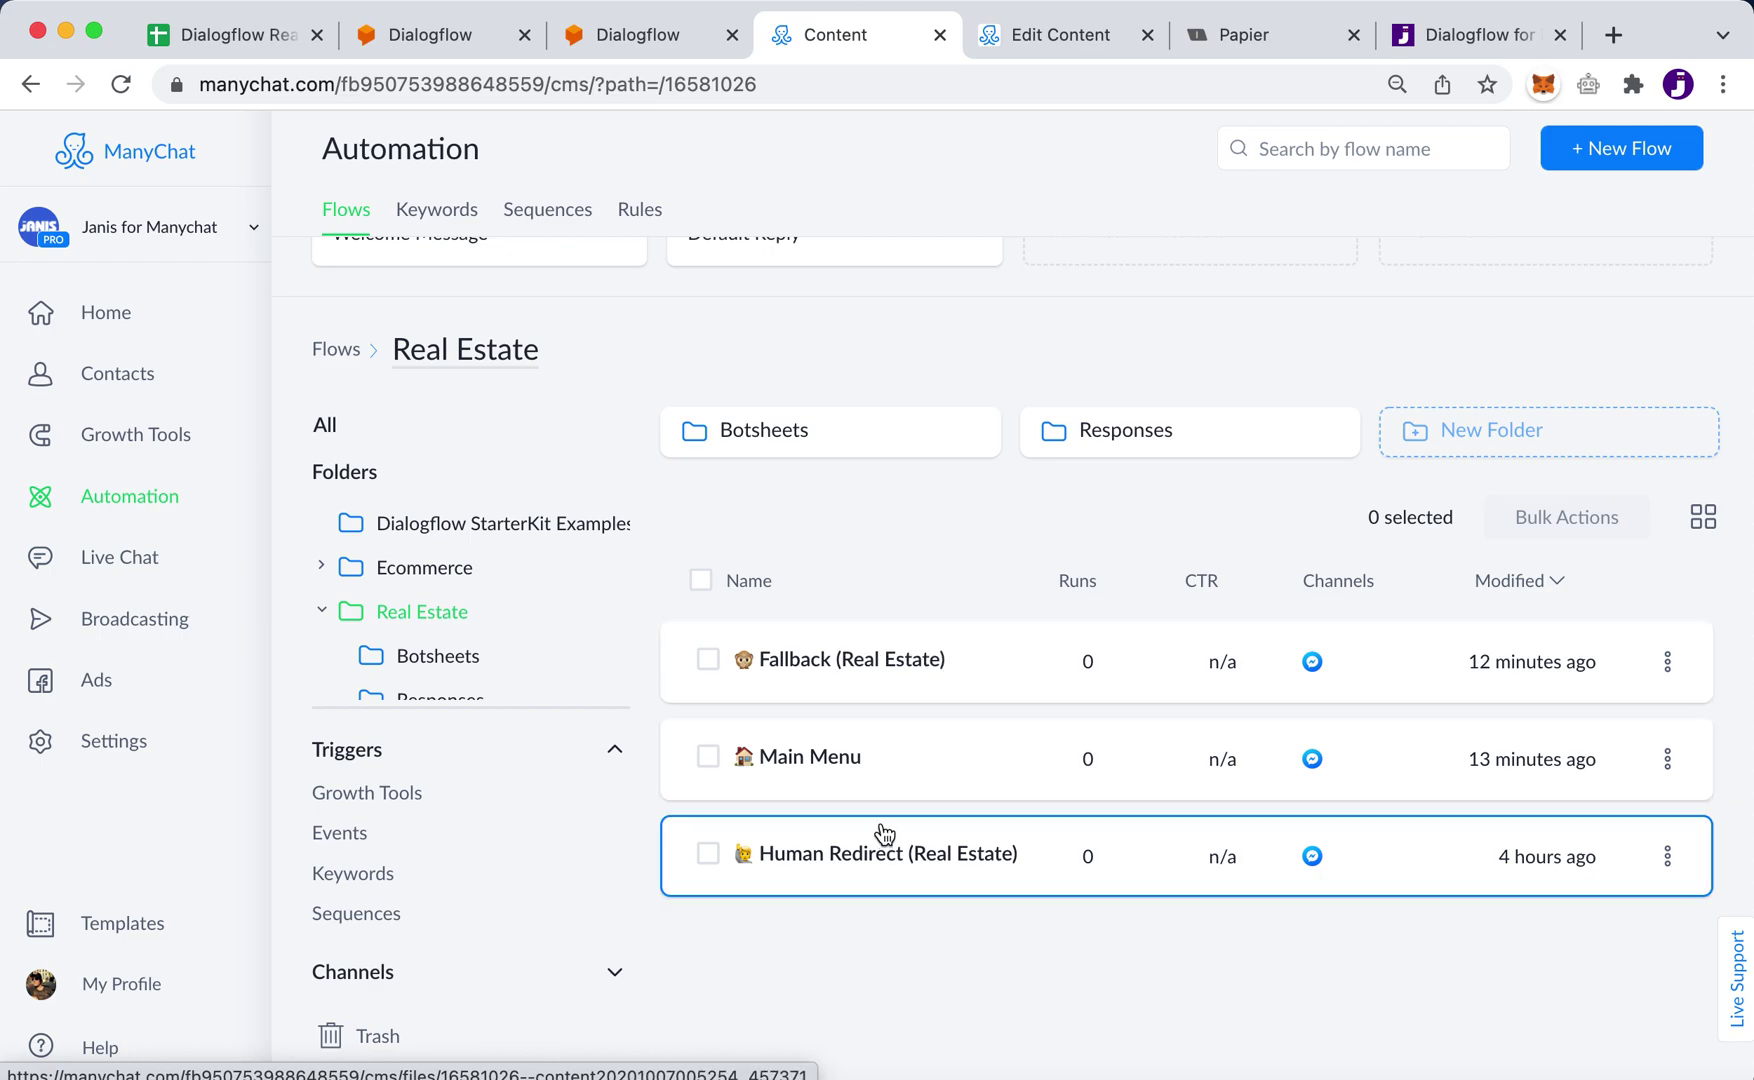
click(1190, 436)
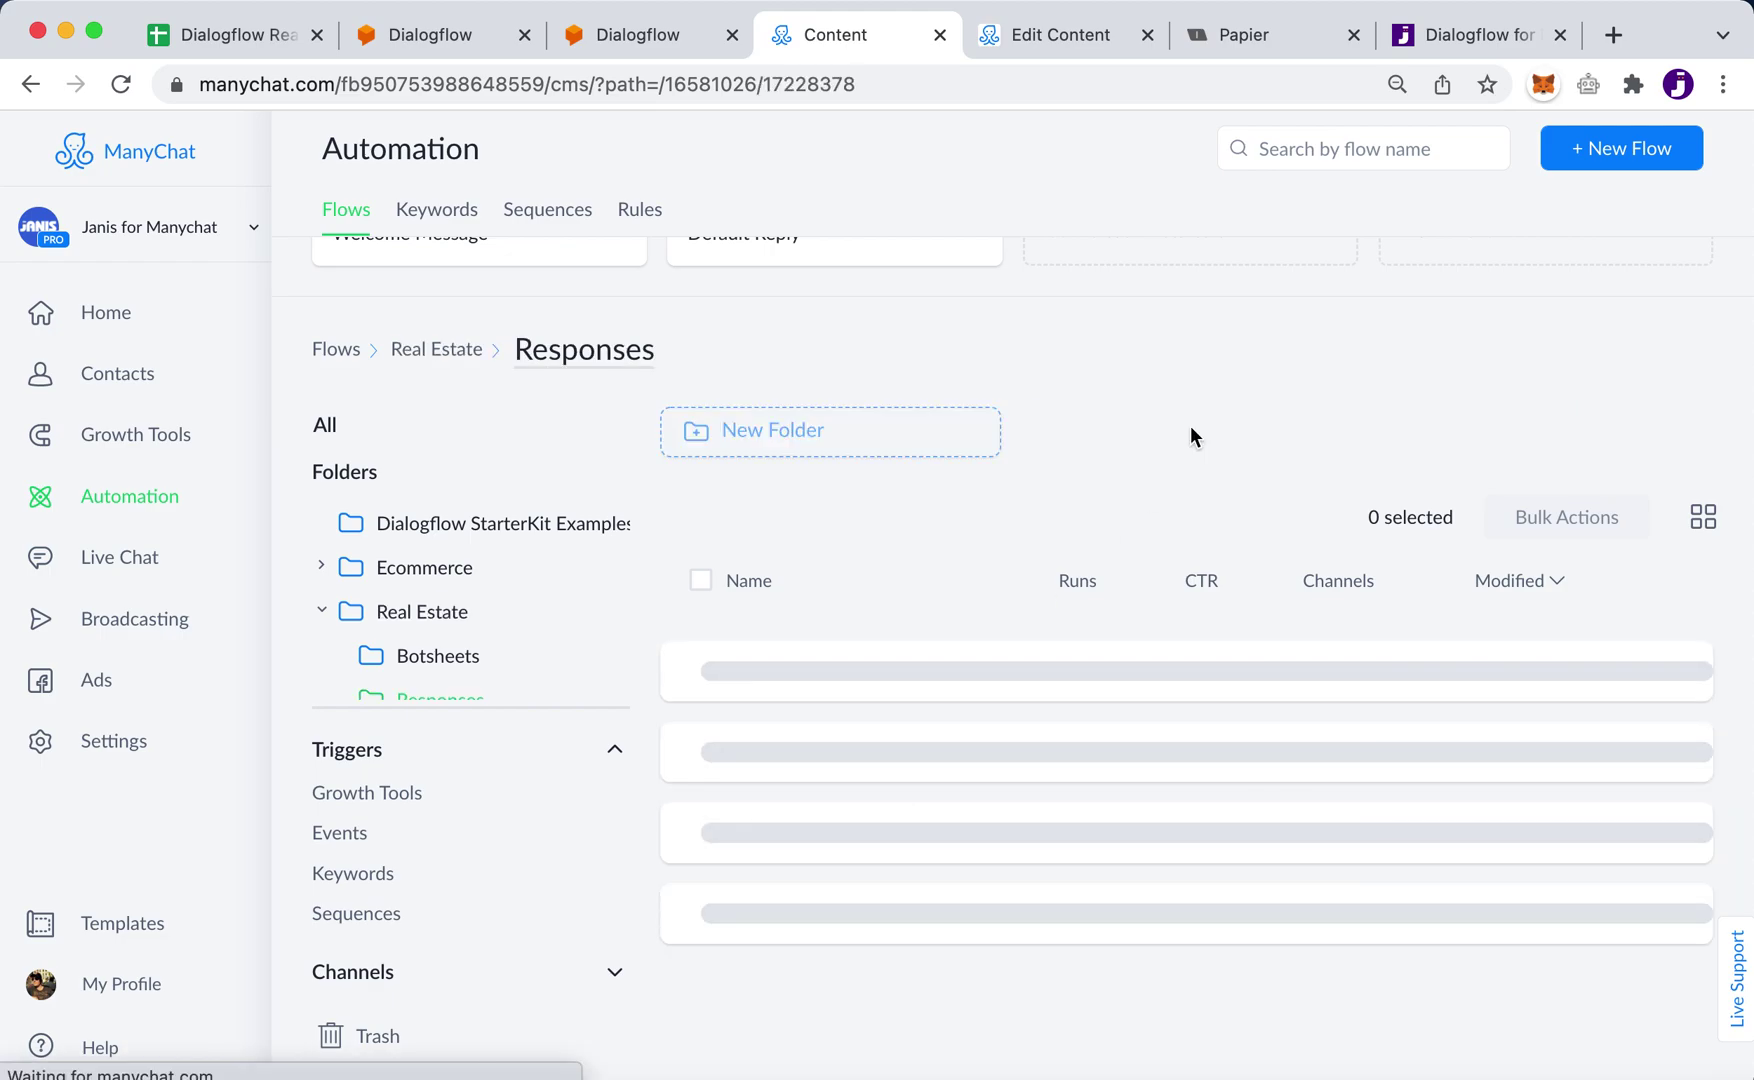
scroll(1402, 846, down, 2)
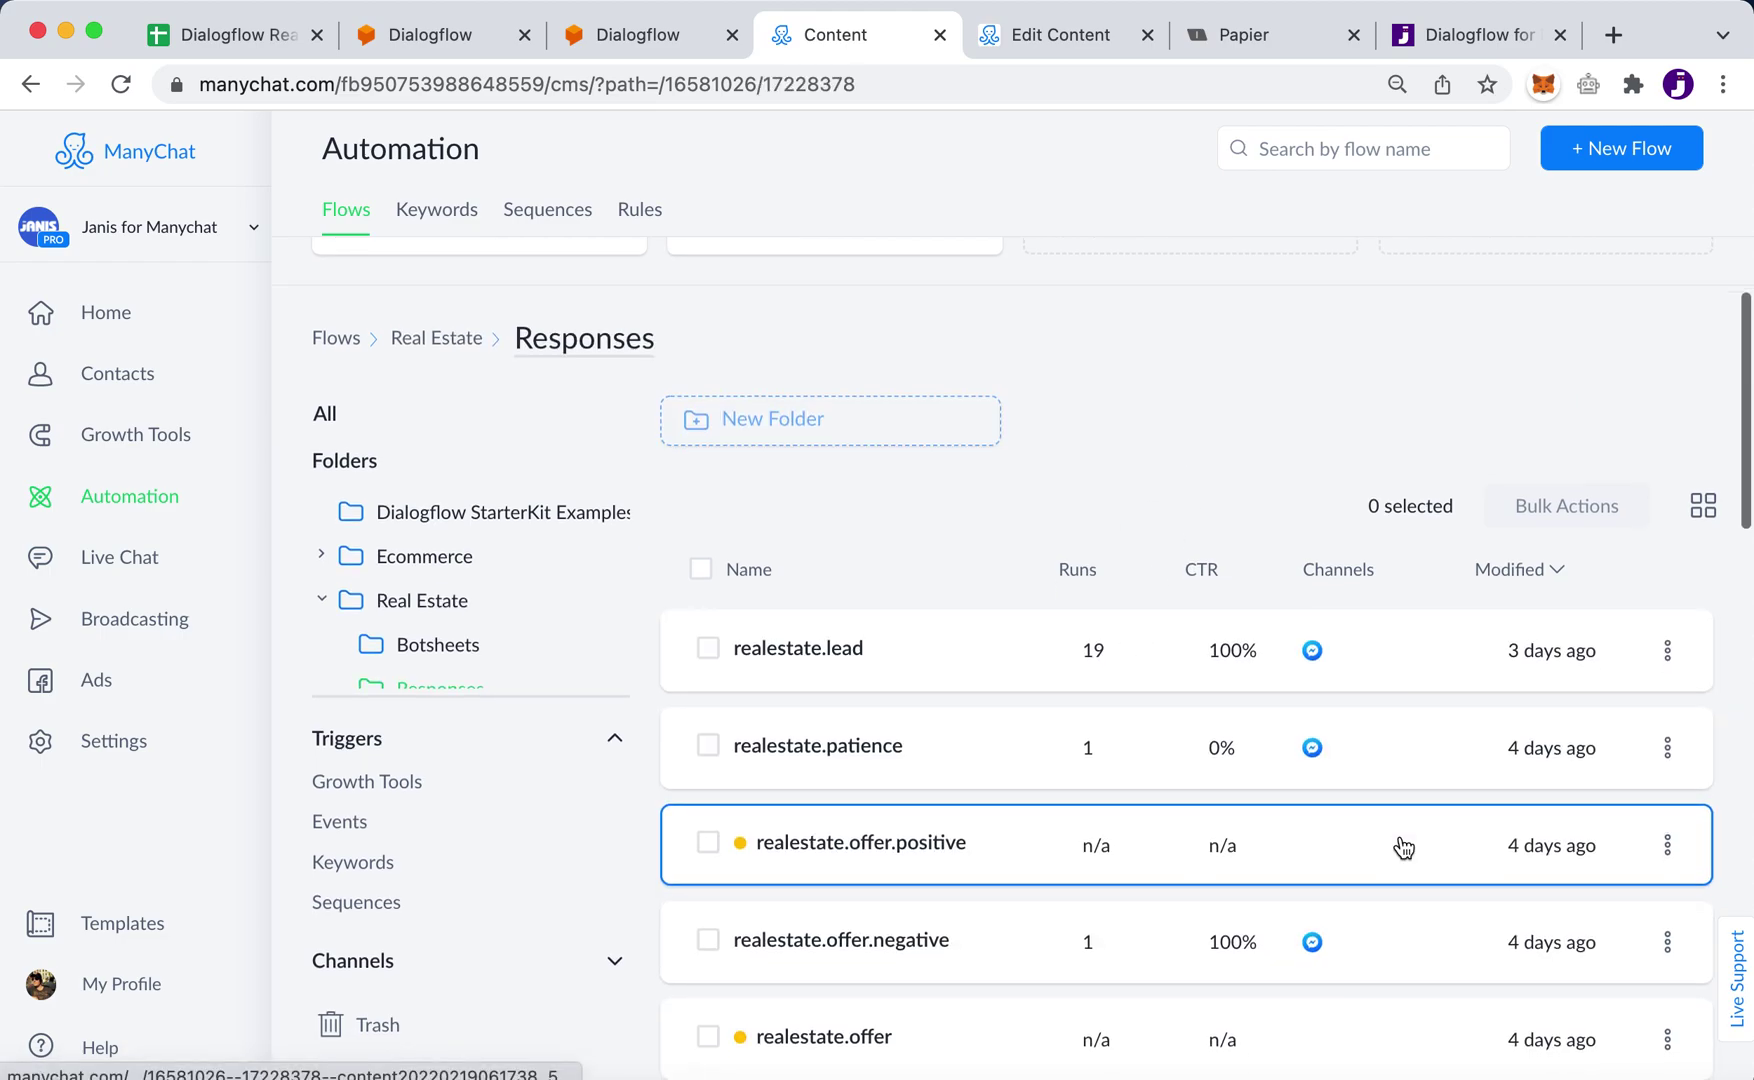
scroll(1402, 846, down, 5)
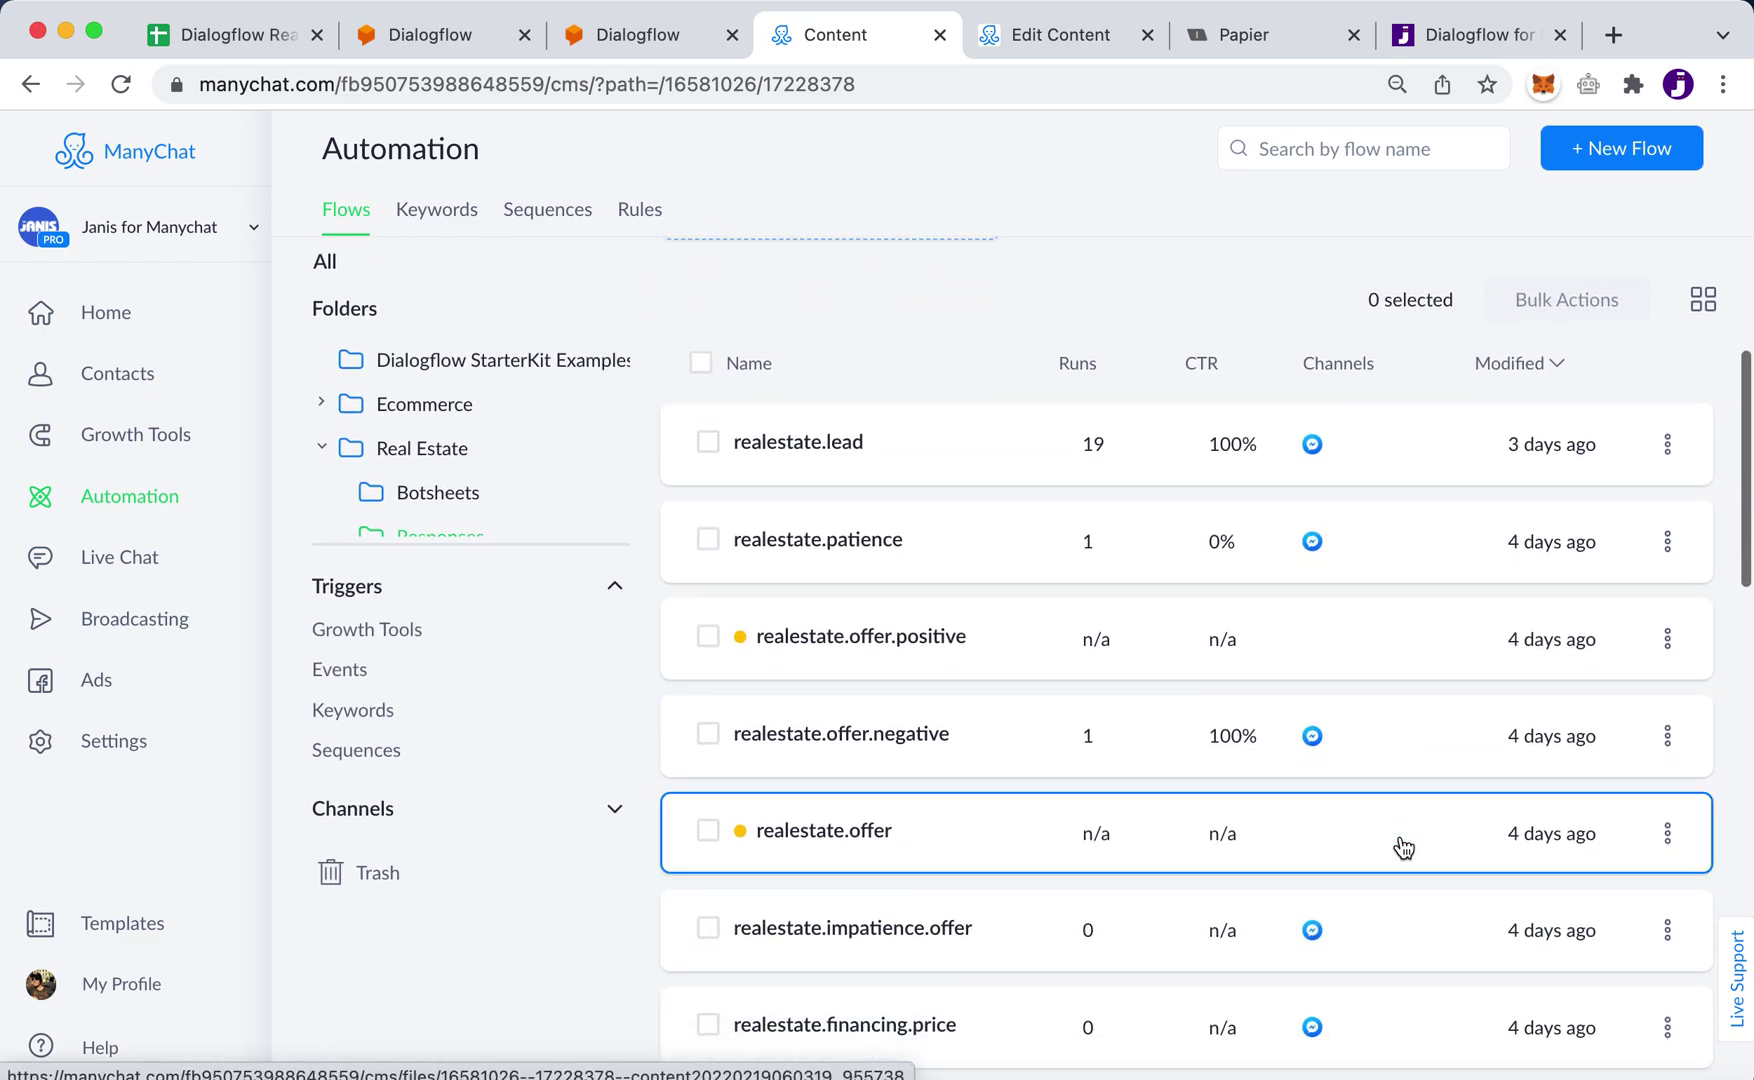
scroll(1402, 846, up, 4)
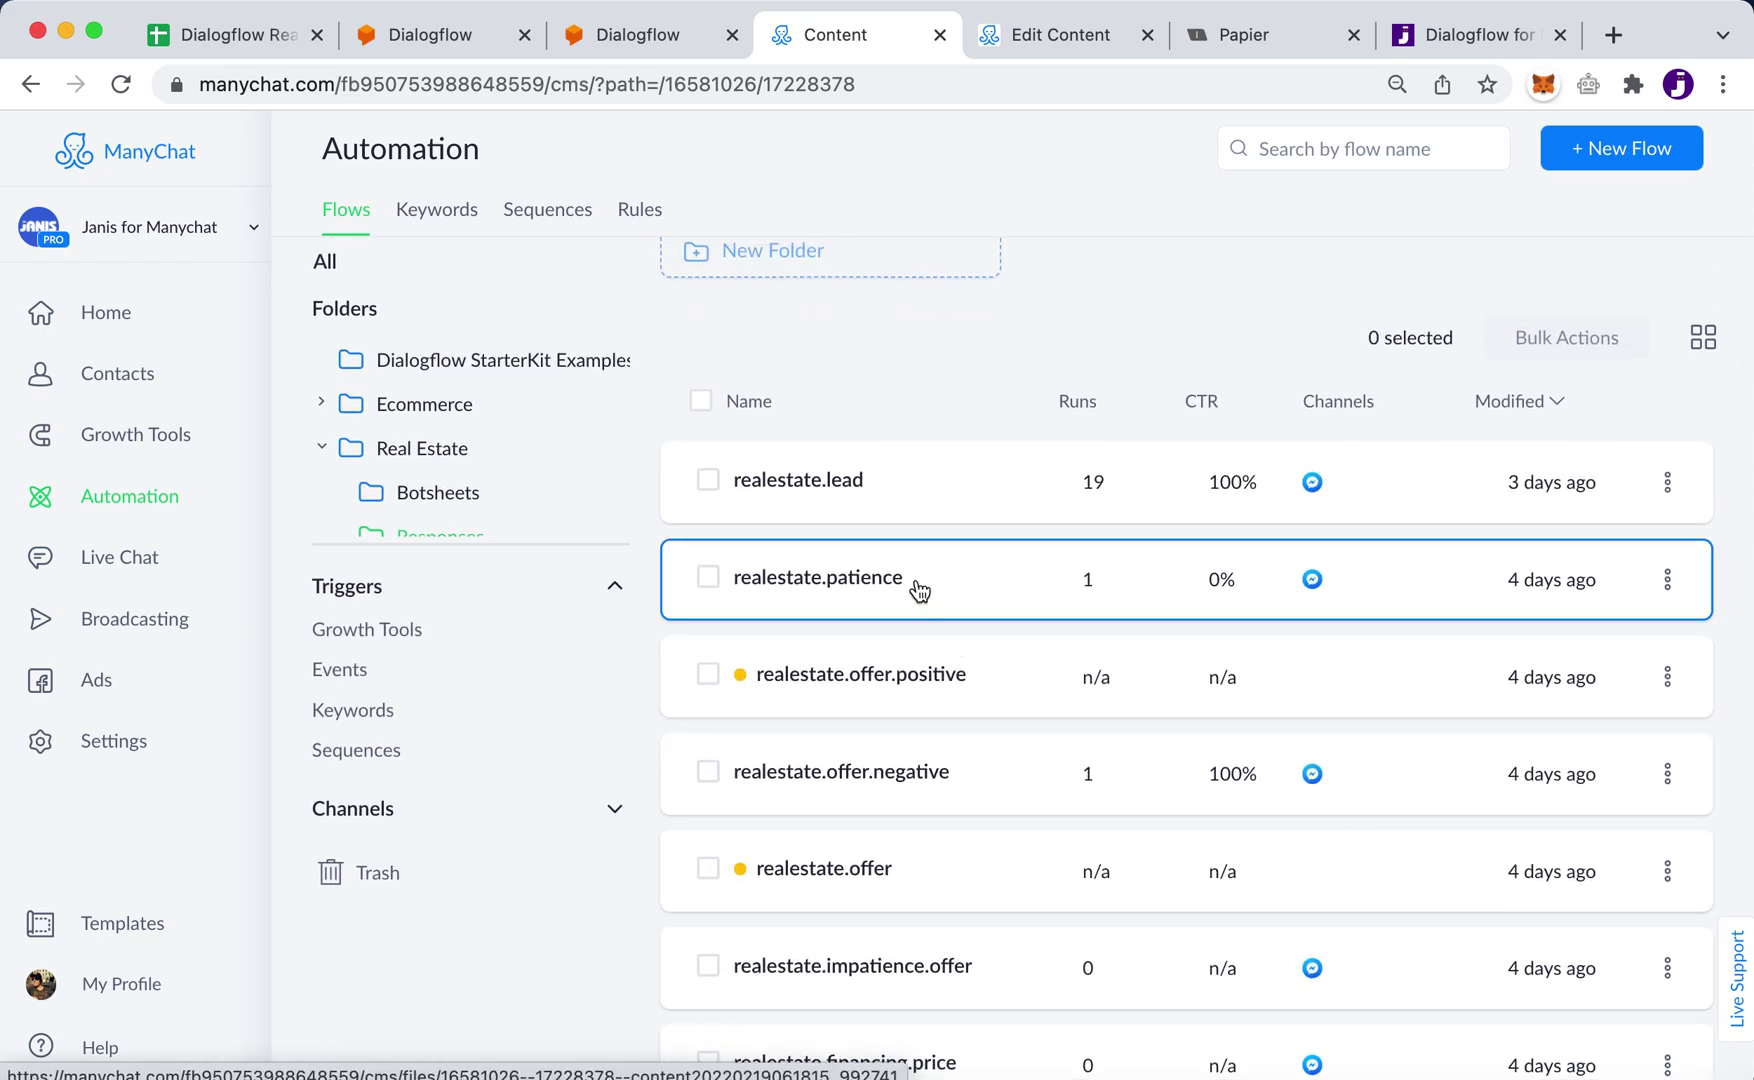
scroll(1286, 908, down, 2)
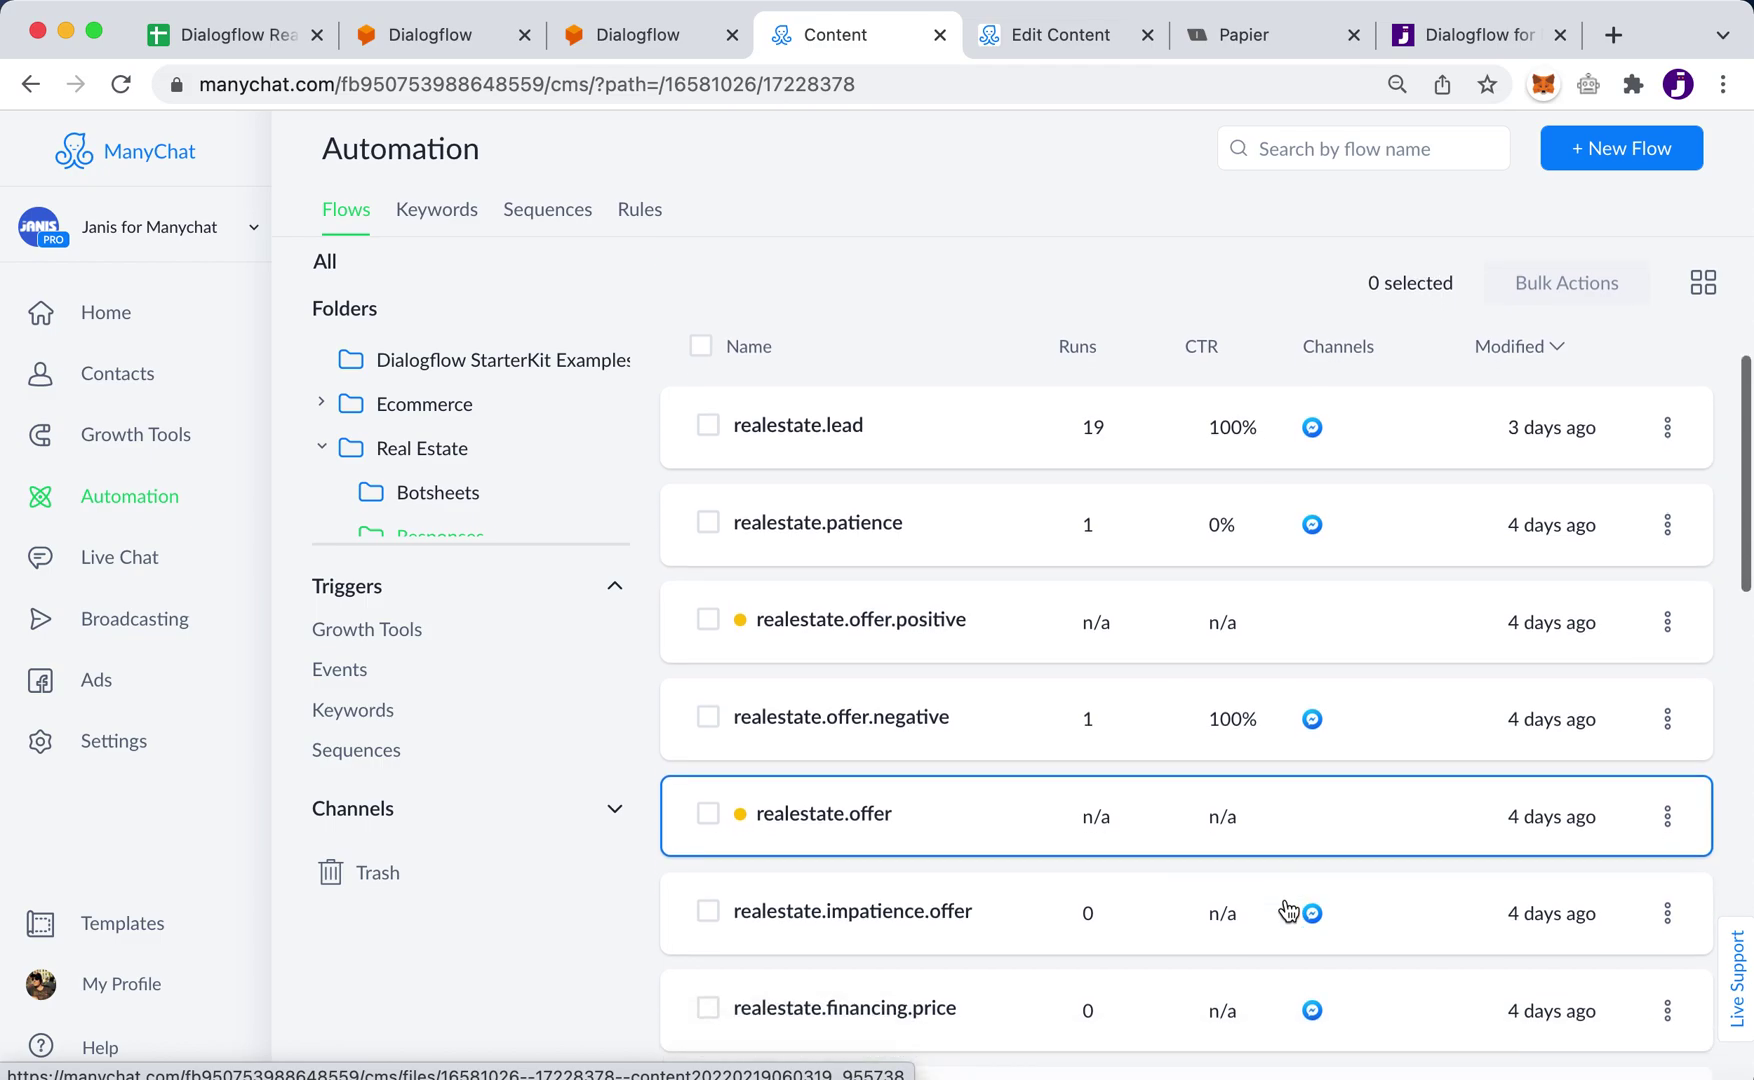
scroll(1288, 910, down, 20)
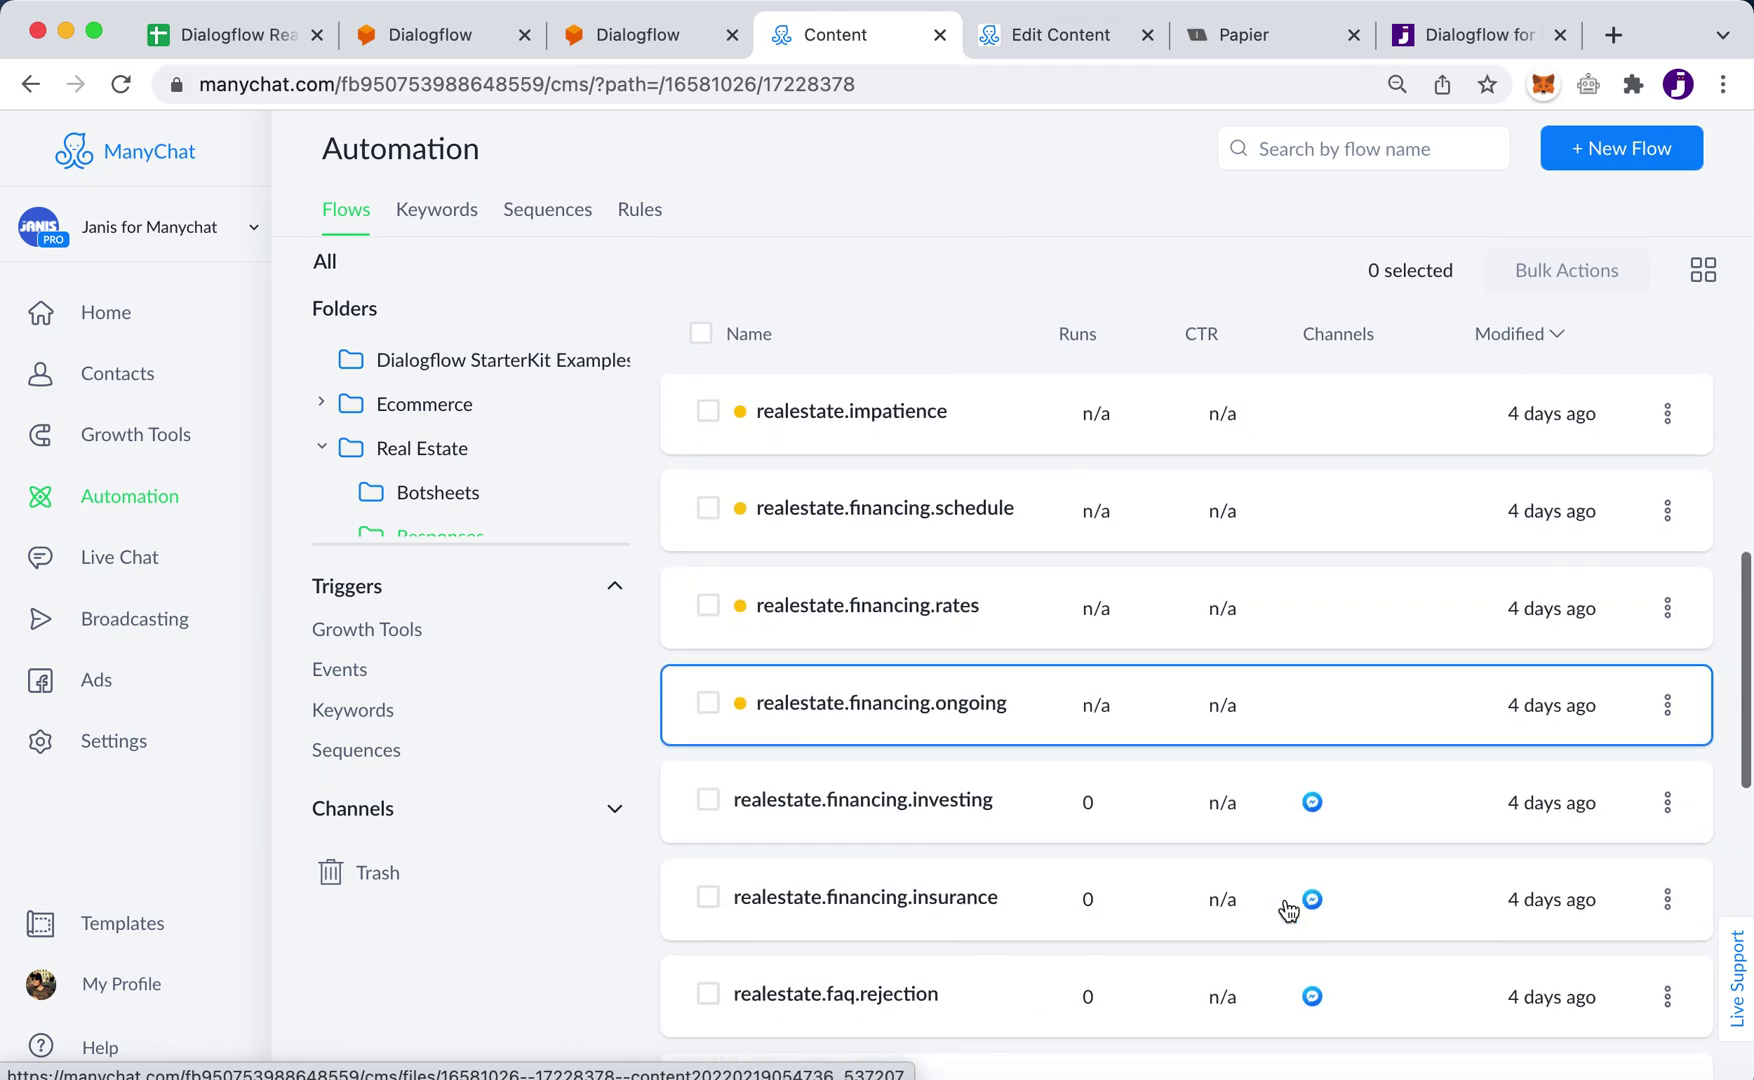
scroll(1288, 908, down, 6)
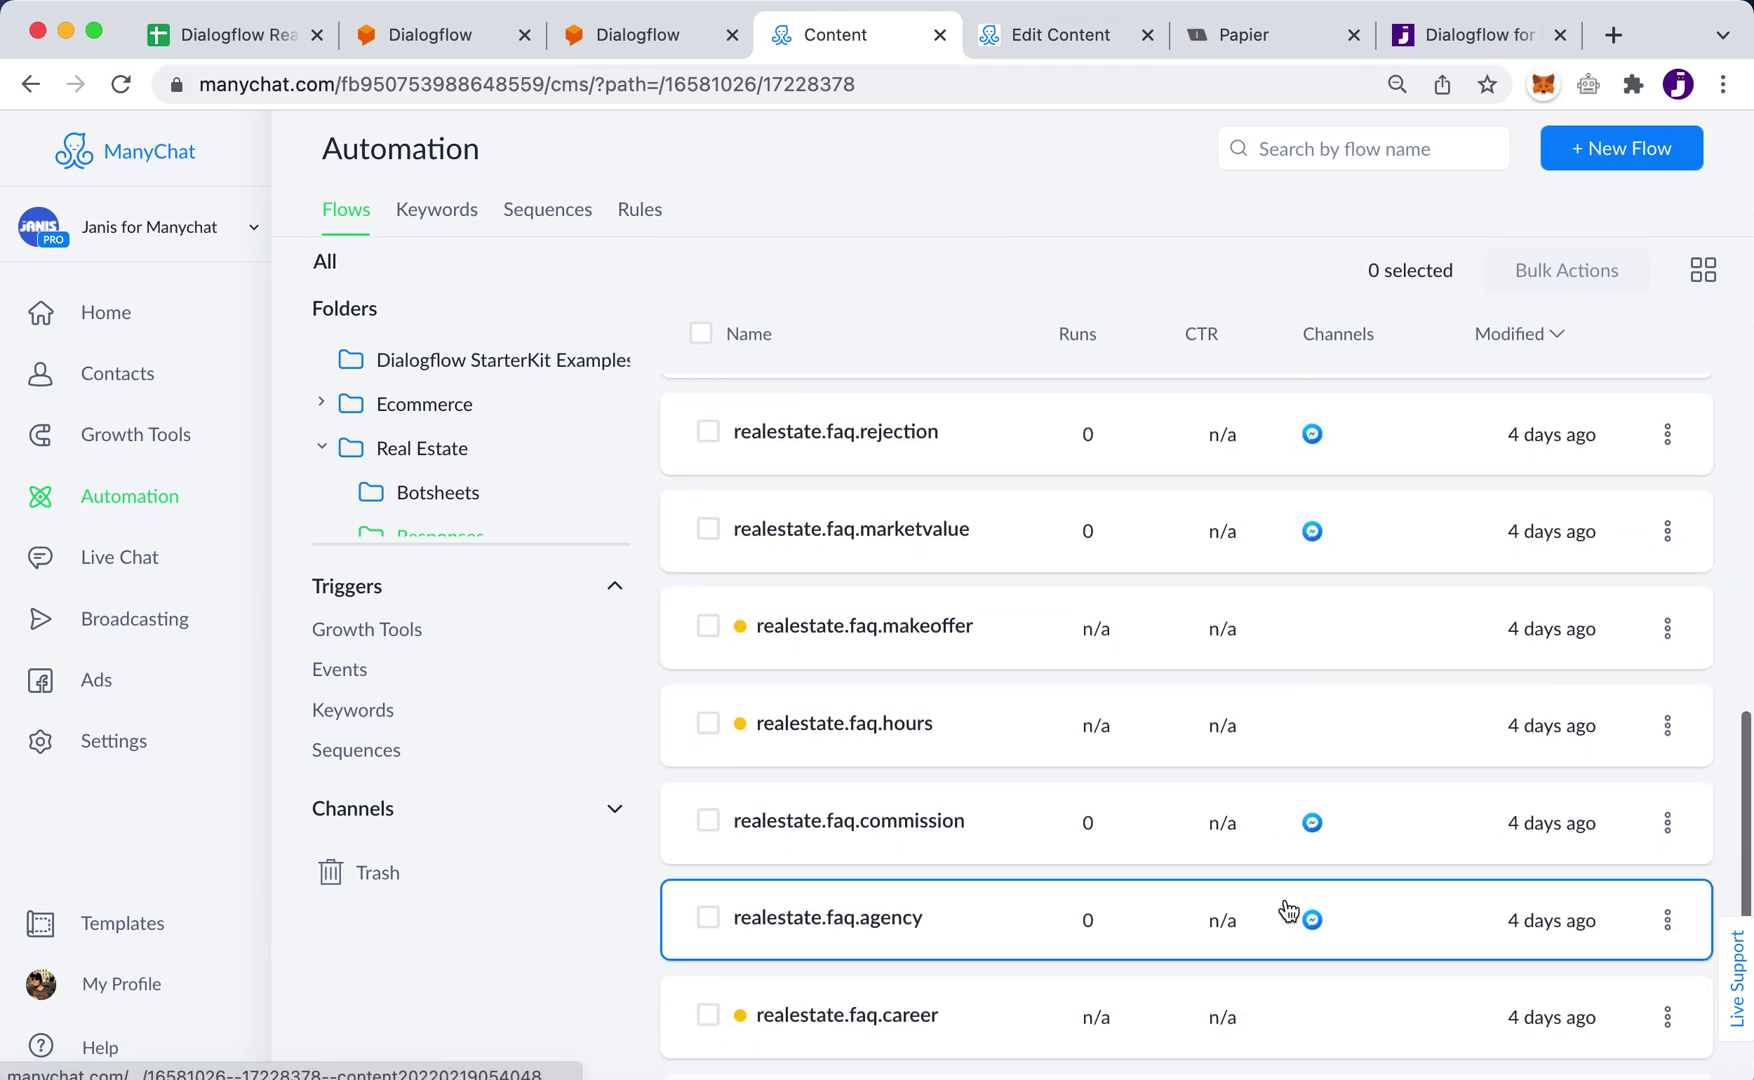
Step: Compare the intent names in Dialogflow with the flow names in ManyChat's Responses folder
click(420, 30)
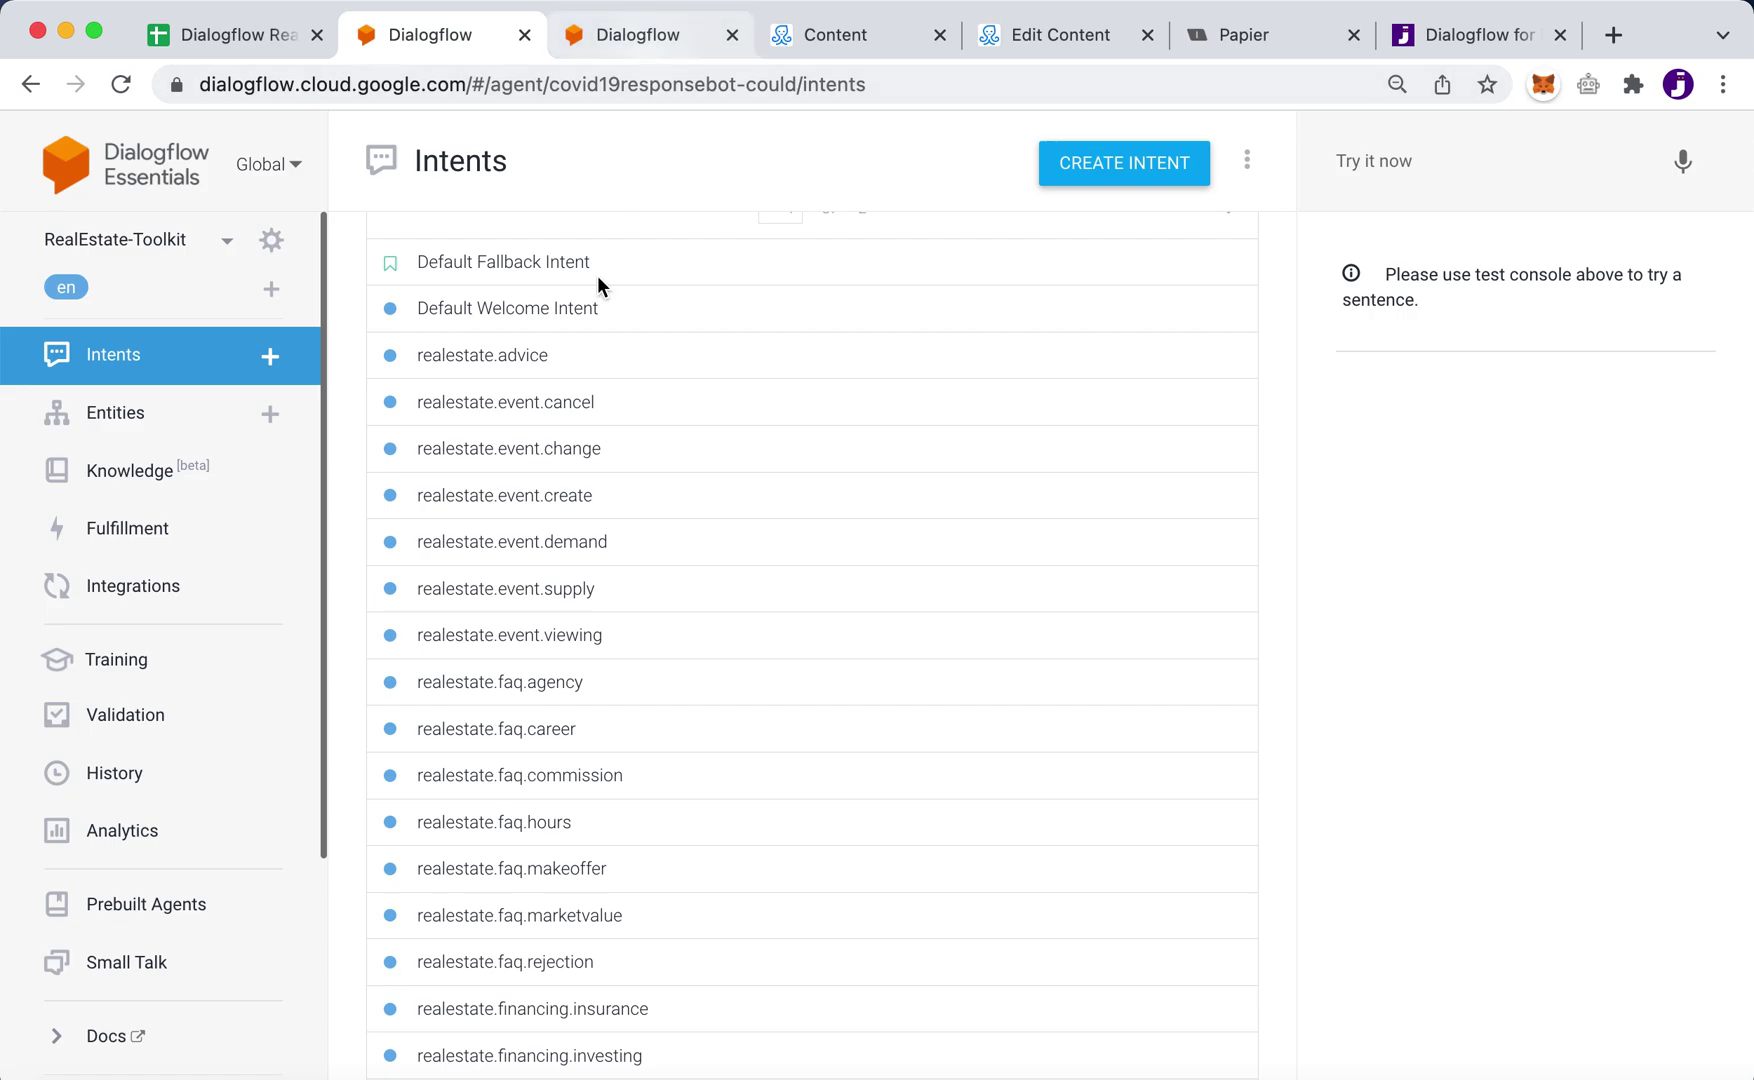
click(888, 33)
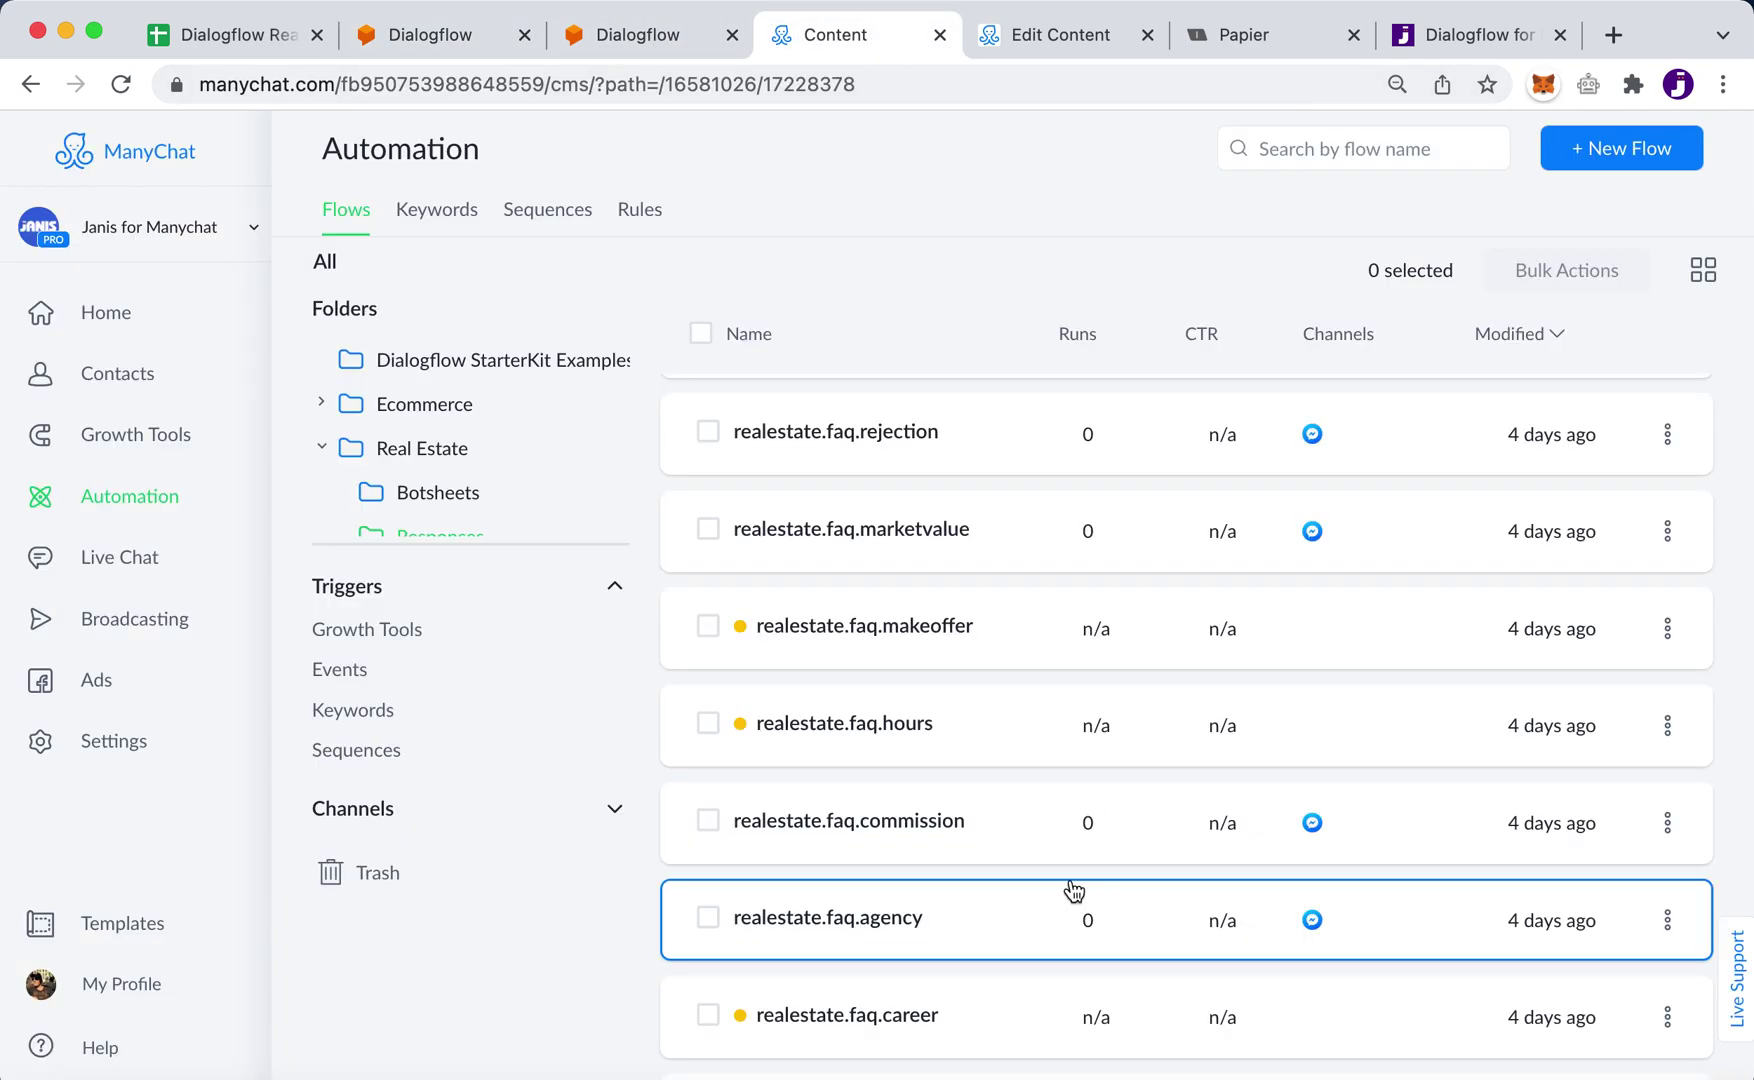
scroll(1074, 890, down, 1)
scroll(1071, 891, down, 1)
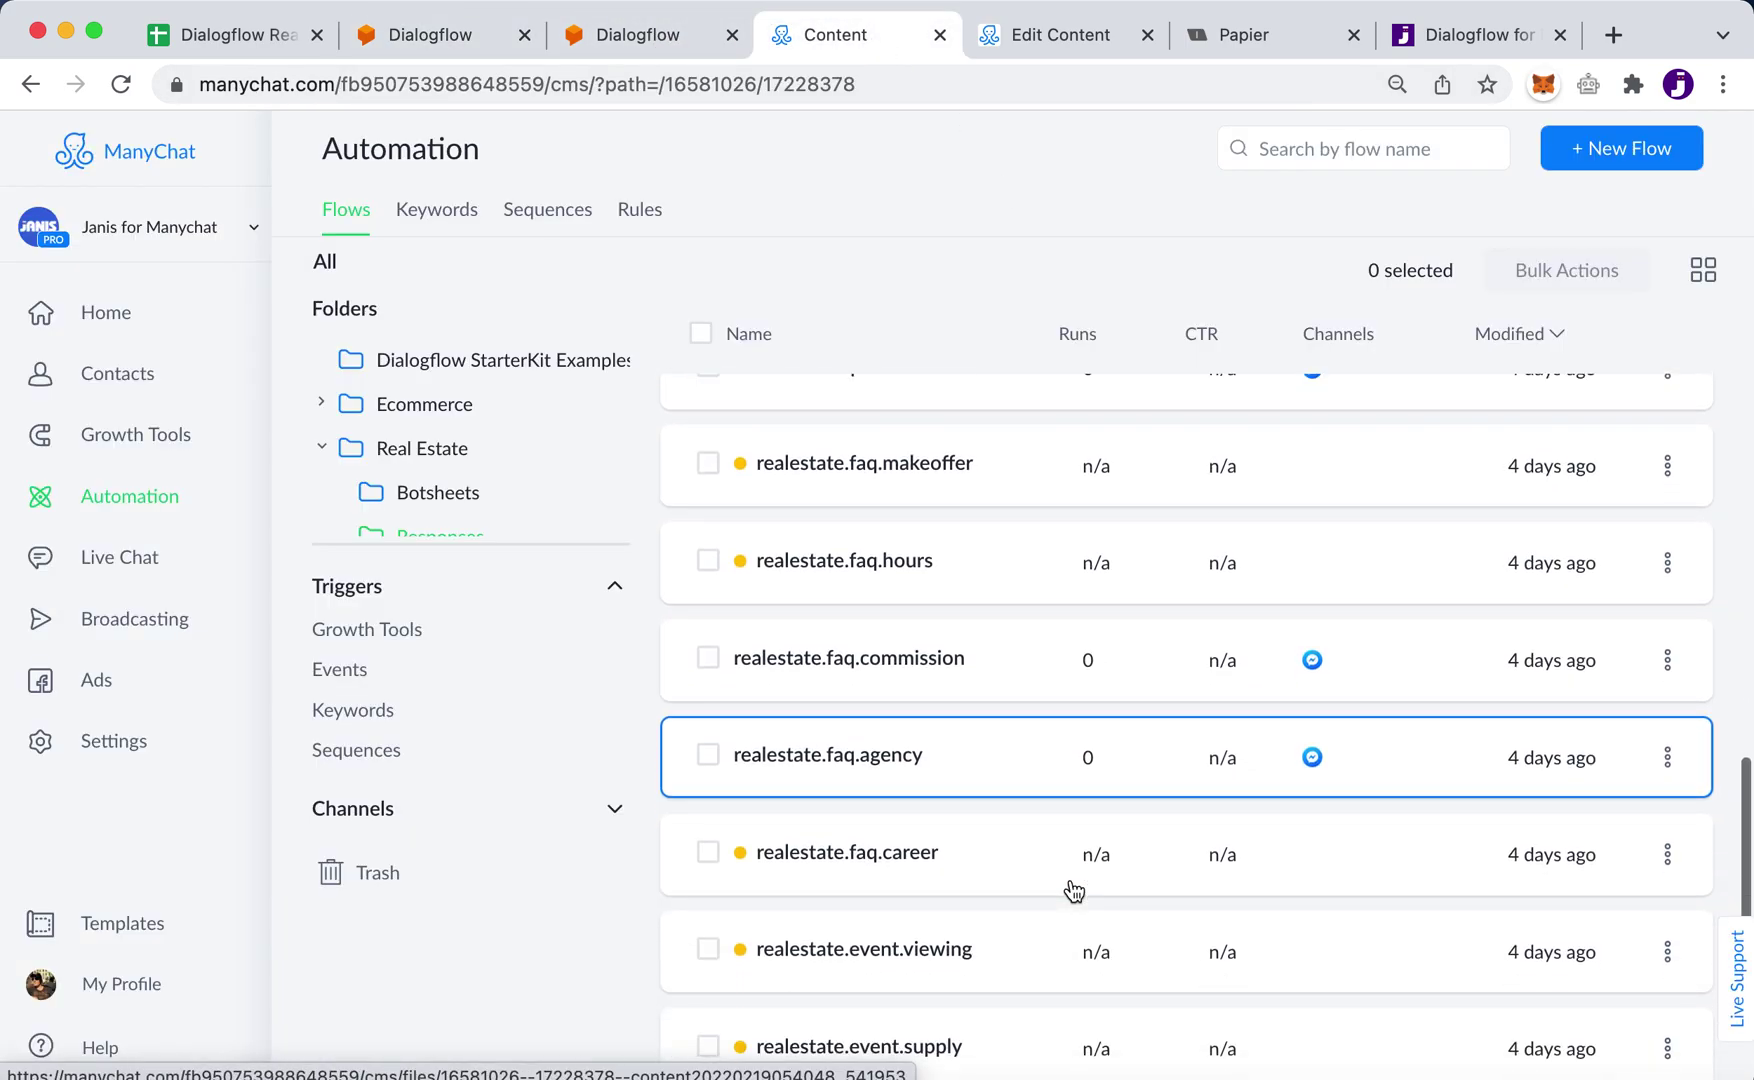
Step: Switch to Dialogflow, search the intents for "lead" and open realestate.lead at its Custom Payload response
click(430, 47)
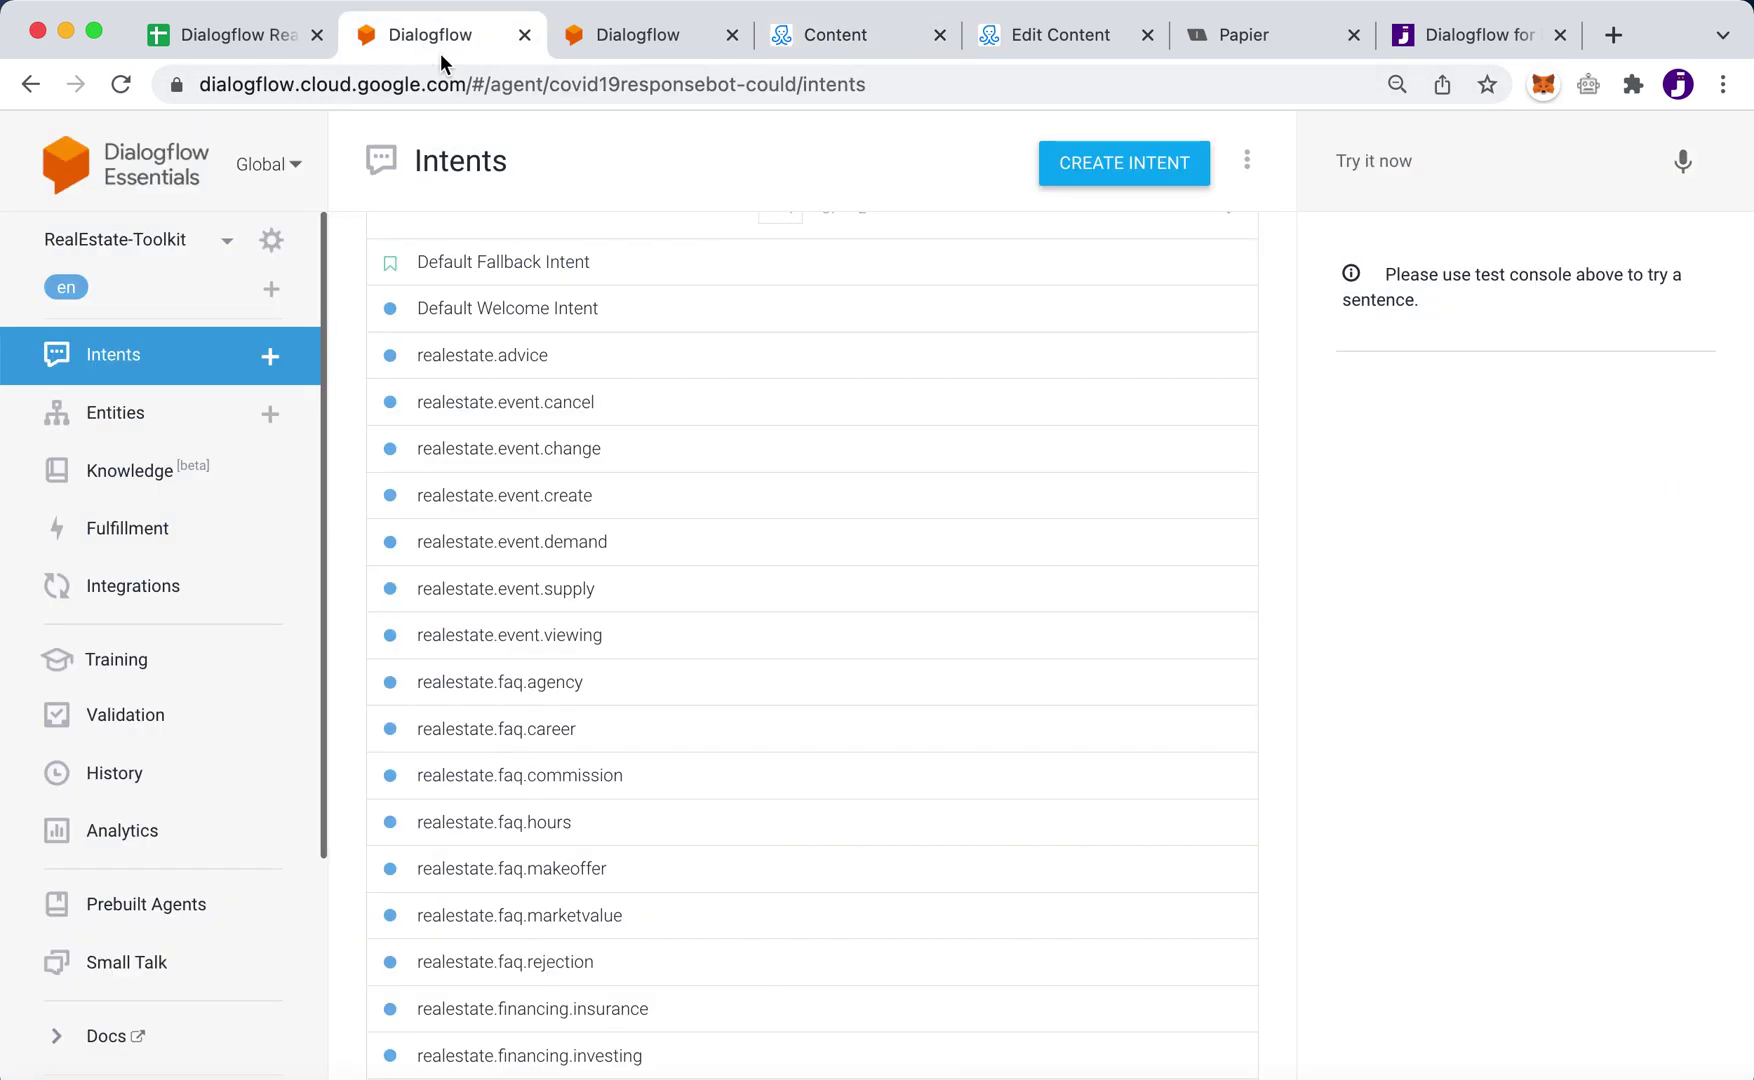
scroll(730, 659, up, 3)
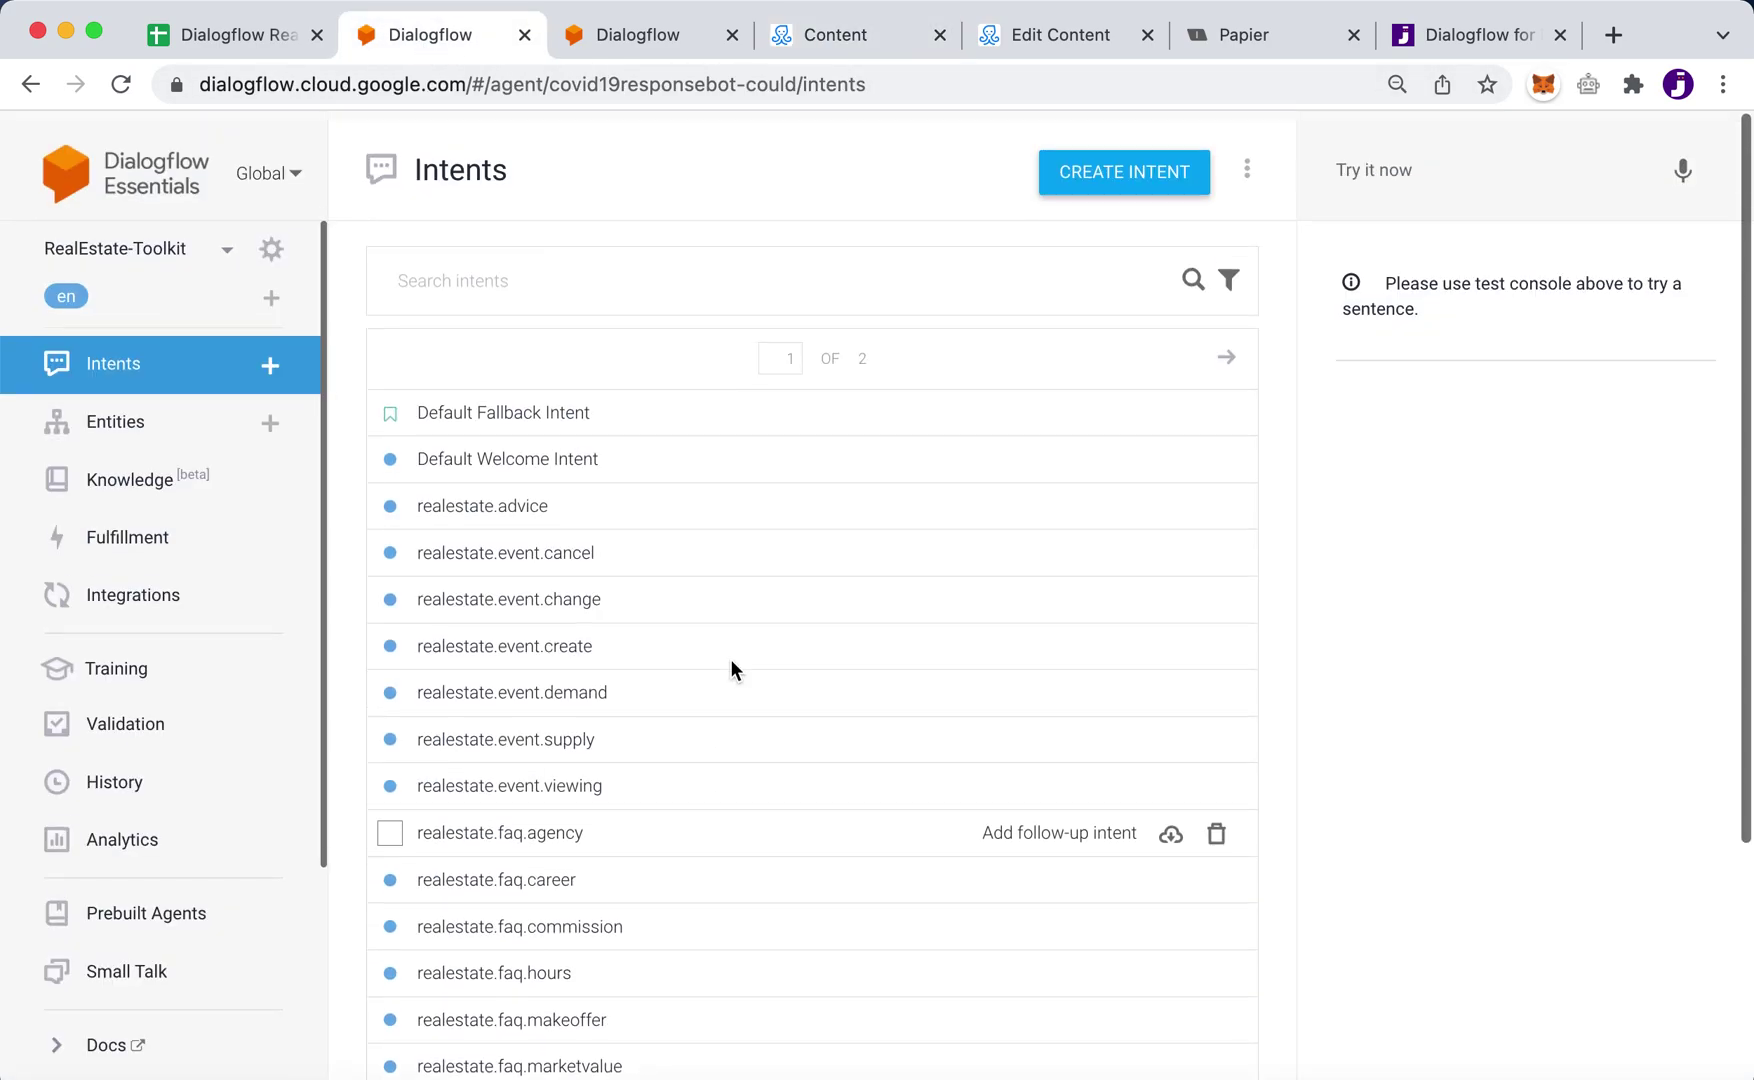
click(449, 268)
text(lead)
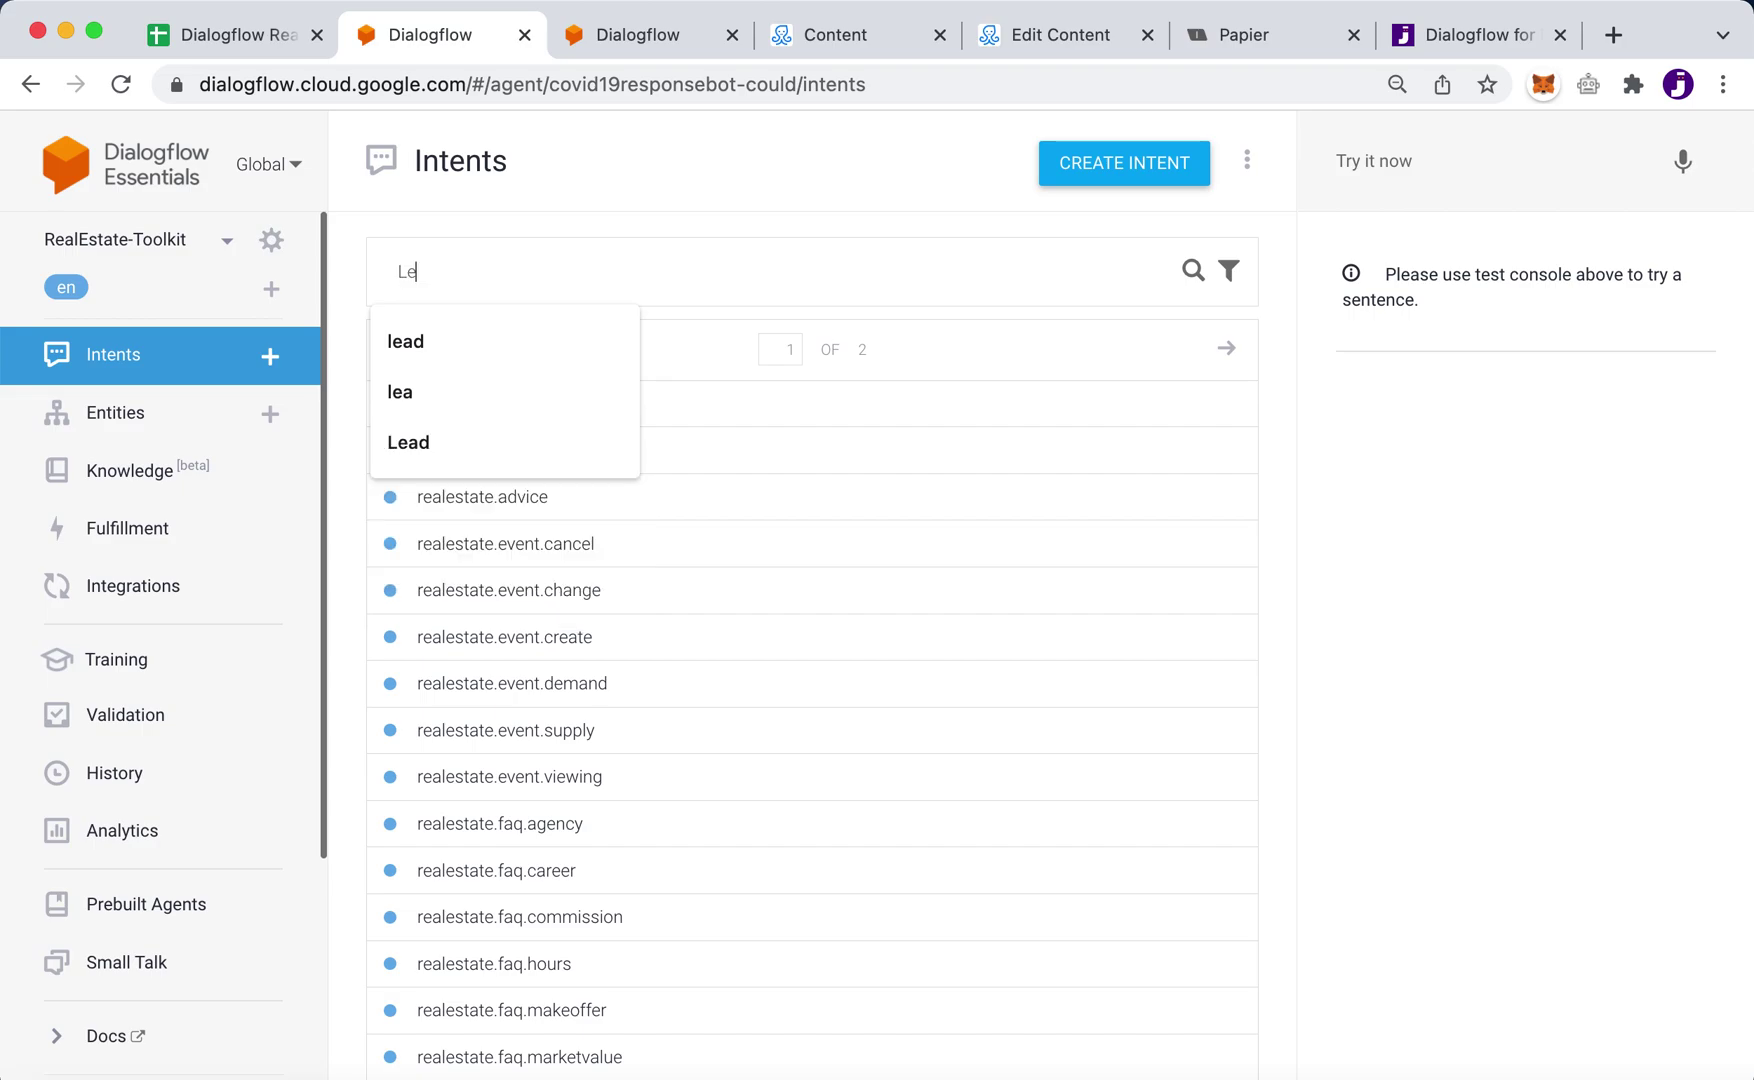
click(454, 326)
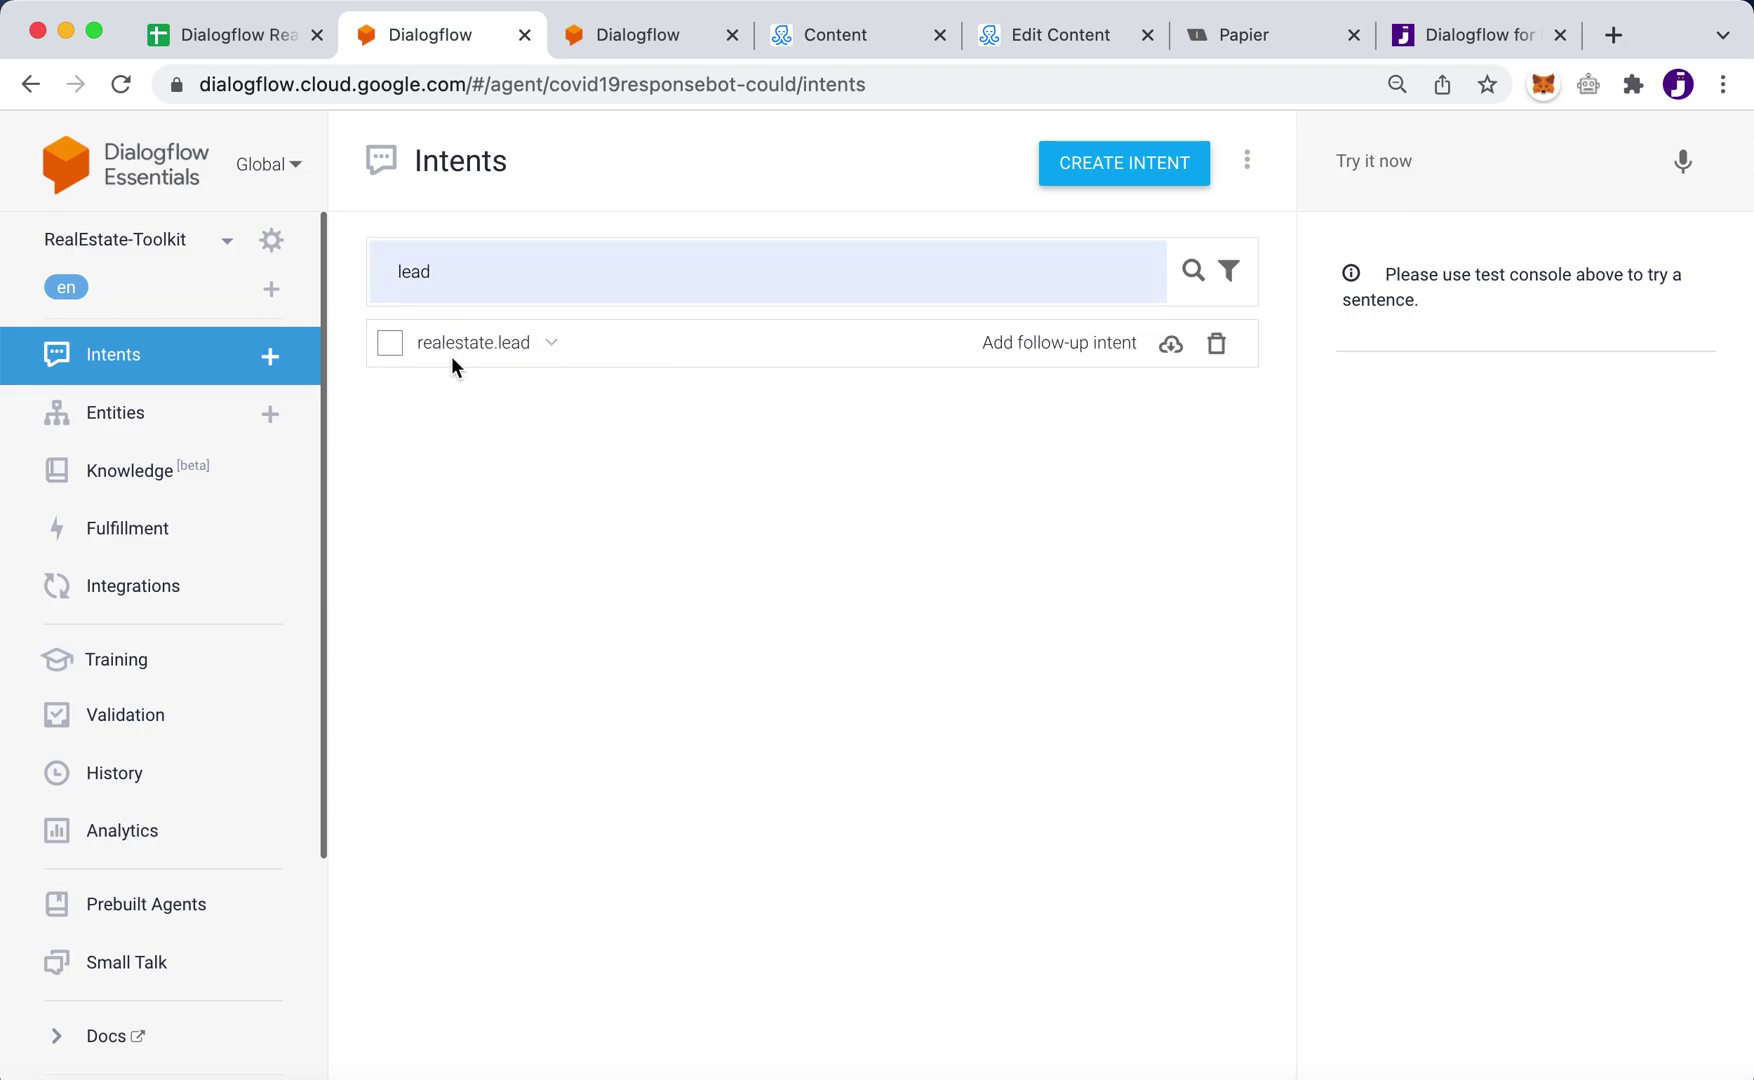
click(454, 344)
scroll(745, 733, down, 3)
scroll(745, 733, down, 20)
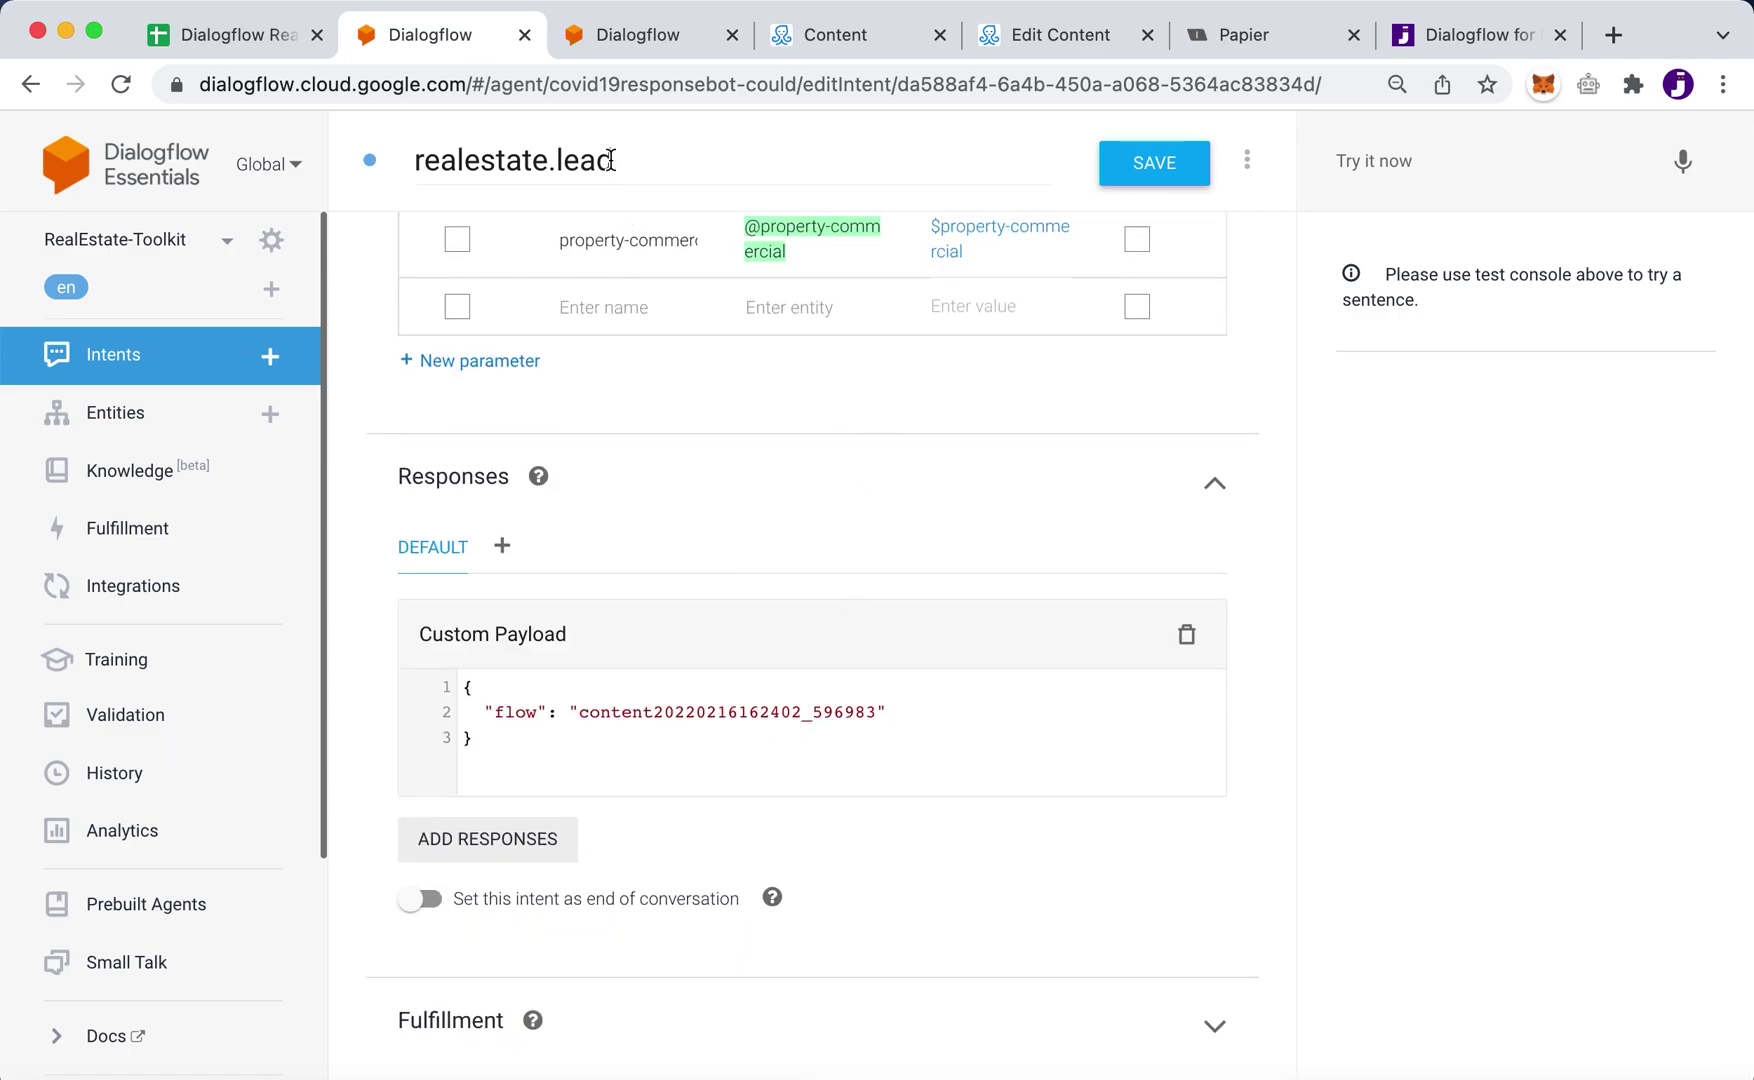
Step: Switch to ManyChat and find the realestate.lead flow in the Responses folder
click(840, 42)
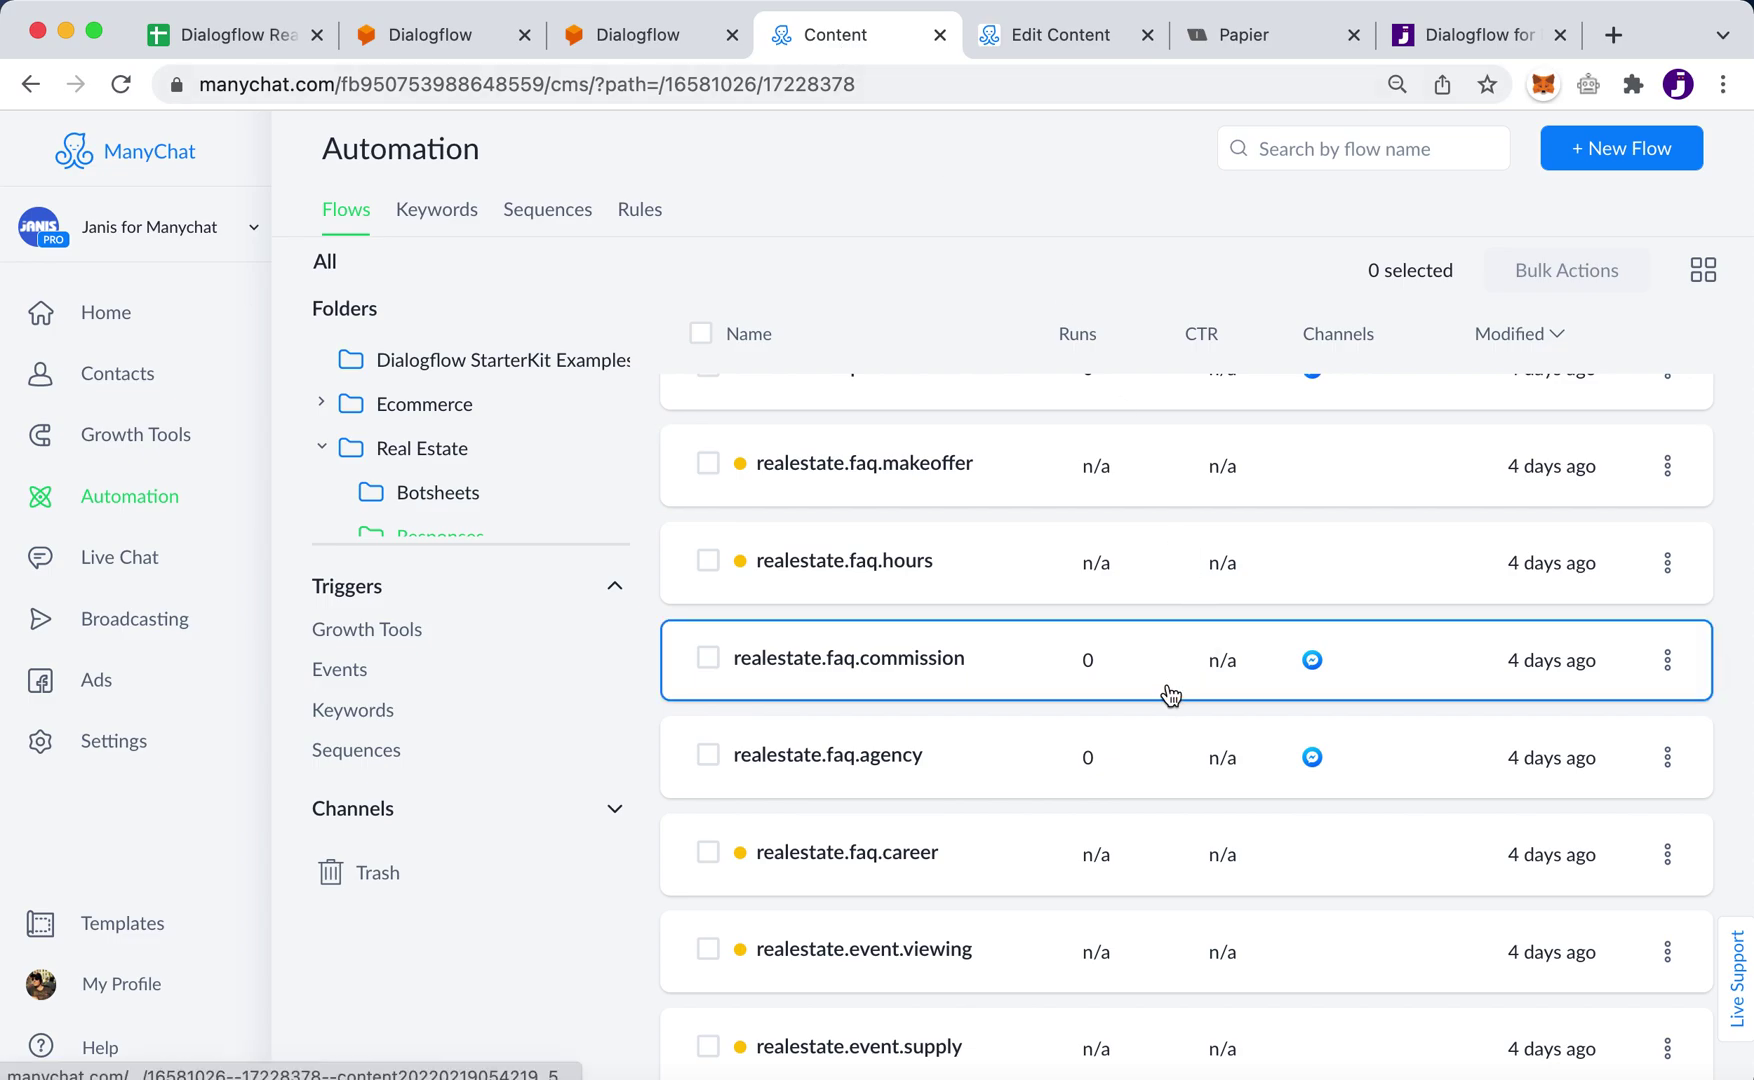
scroll(1170, 695, up, 5)
scroll(1170, 695, up, 6)
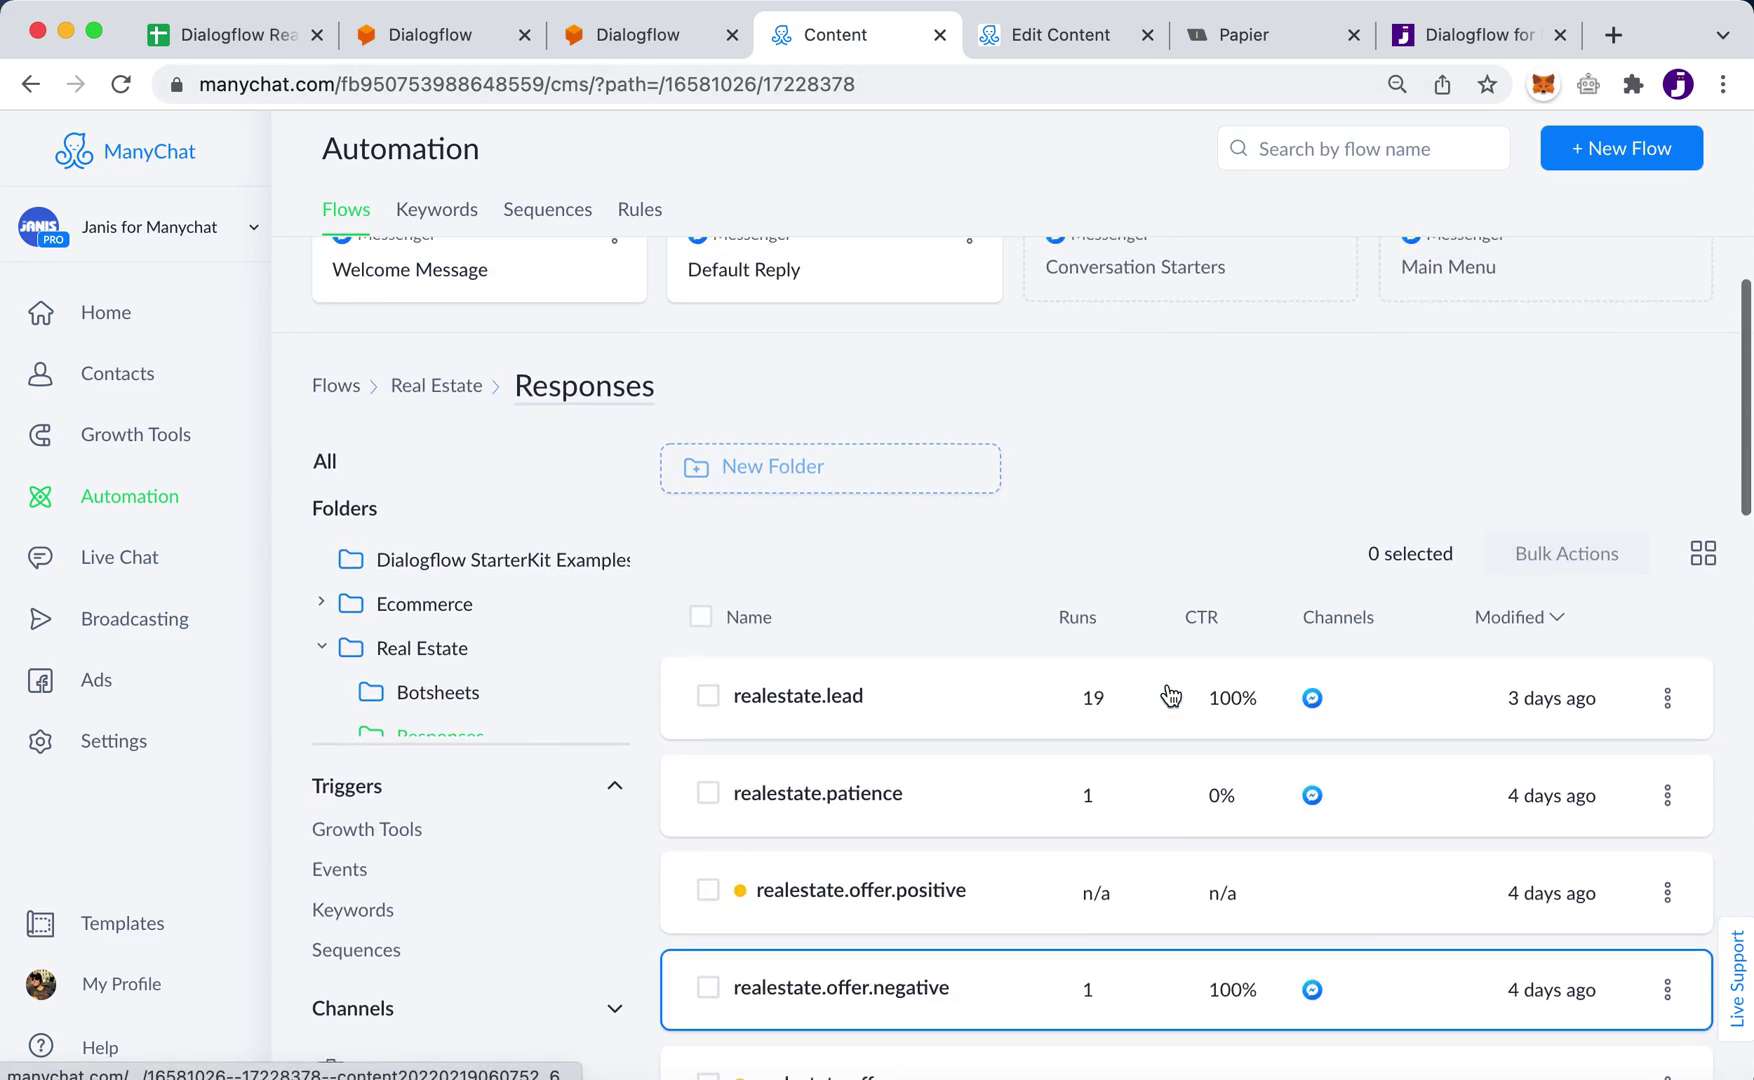
scroll(1170, 695, down, 3)
scroll(1355, 266, up, 2)
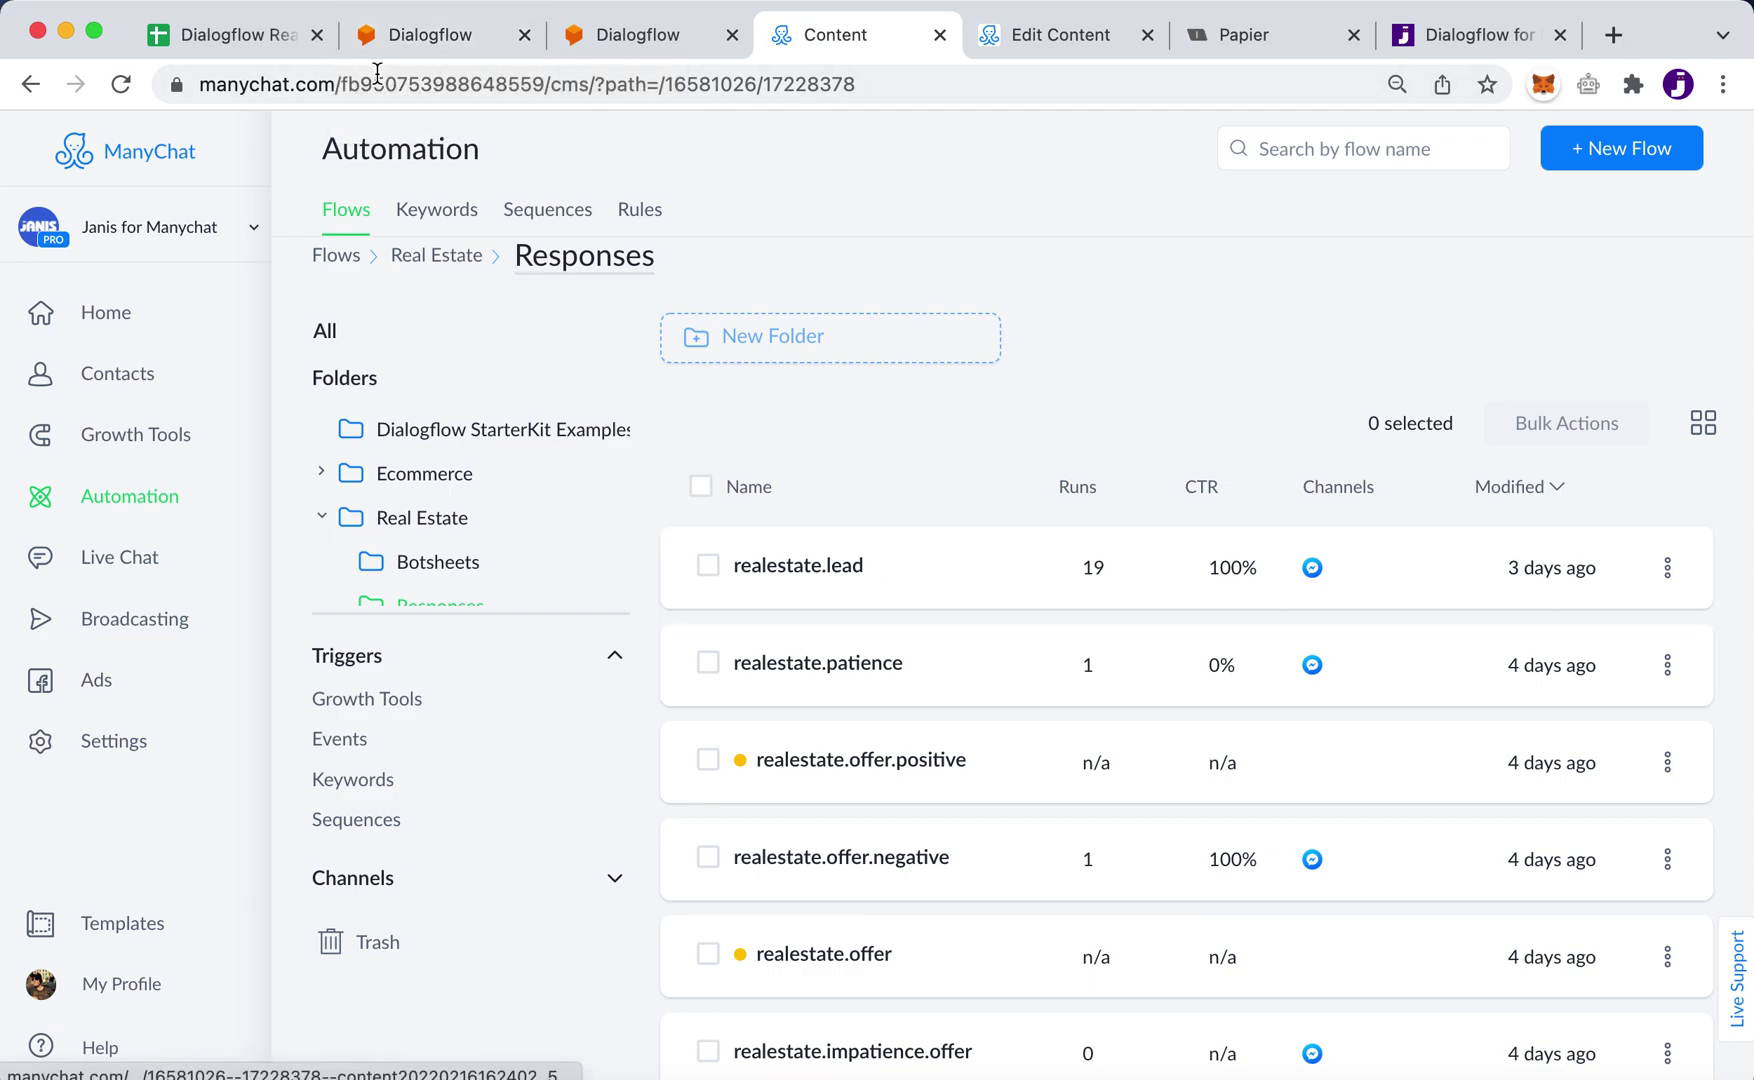
Step: Compare the realestate.lead intent's parameters and Custom Payload flow ID in Dialogflow with the realestate.lead flow in ManyChat
click(445, 40)
scroll(888, 608, up, 10)
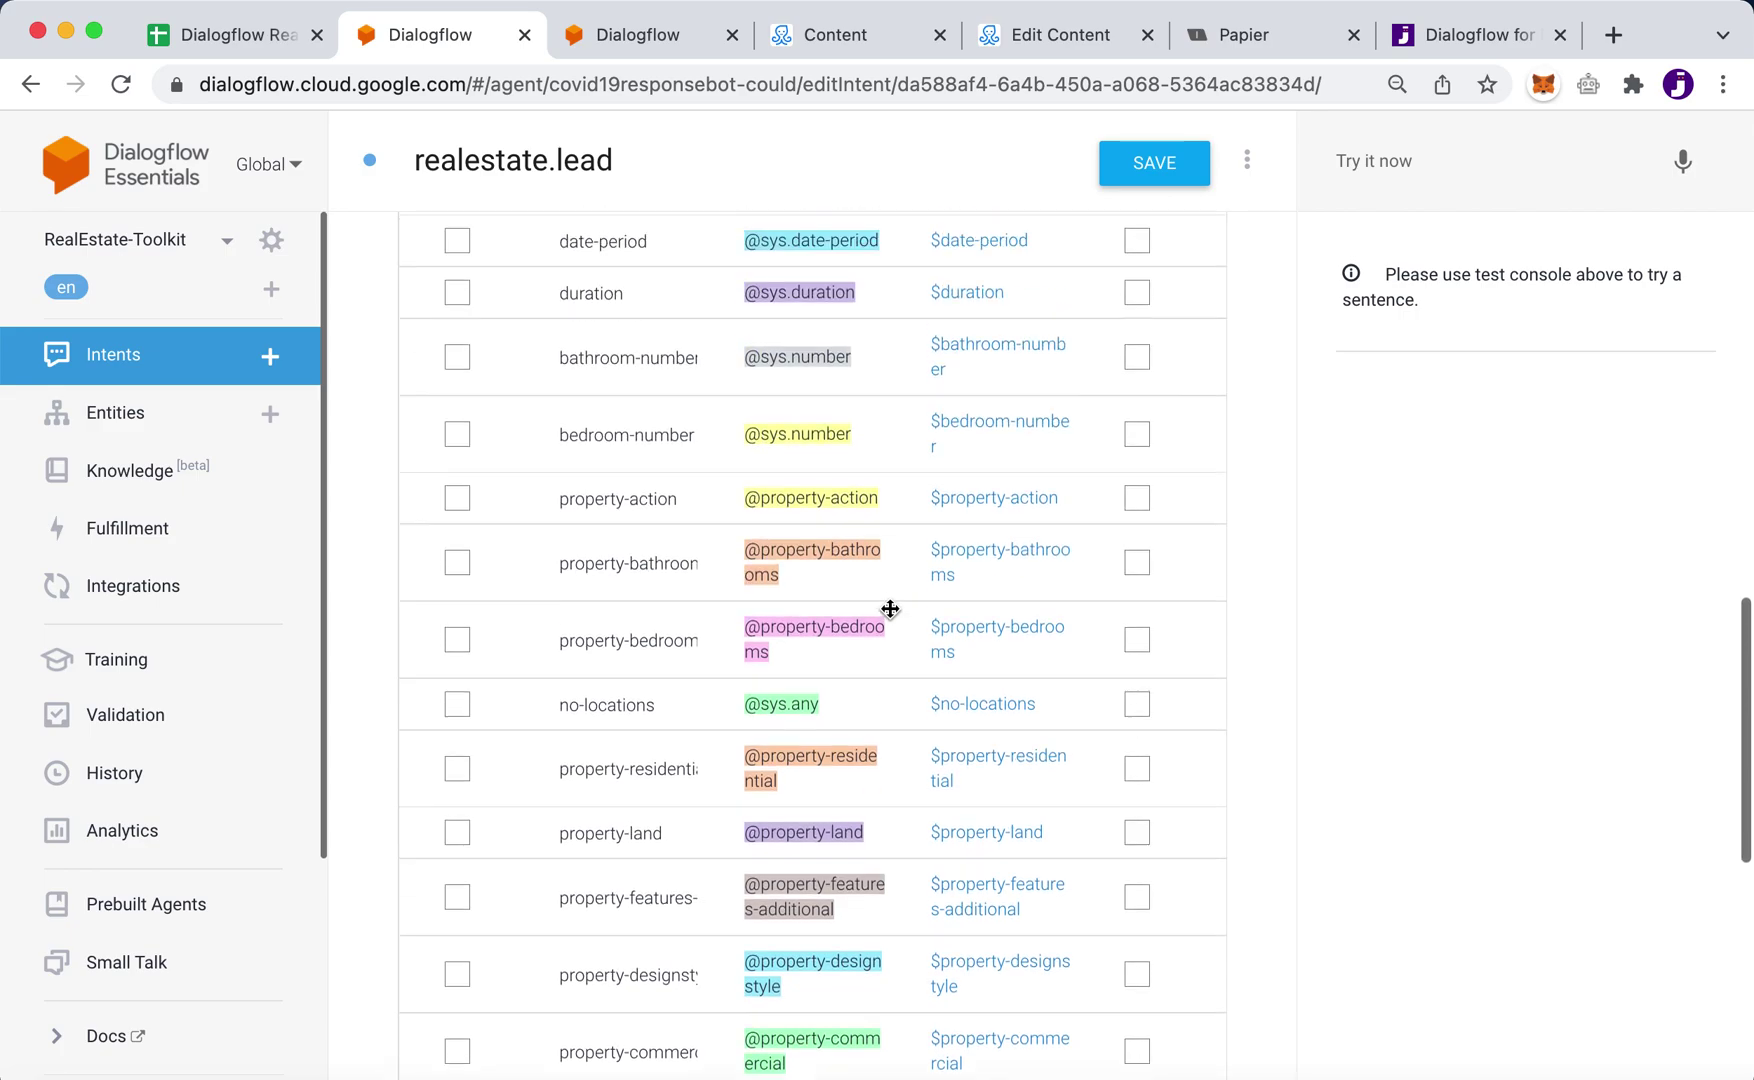
scroll(888, 606, down, 6)
click(851, 50)
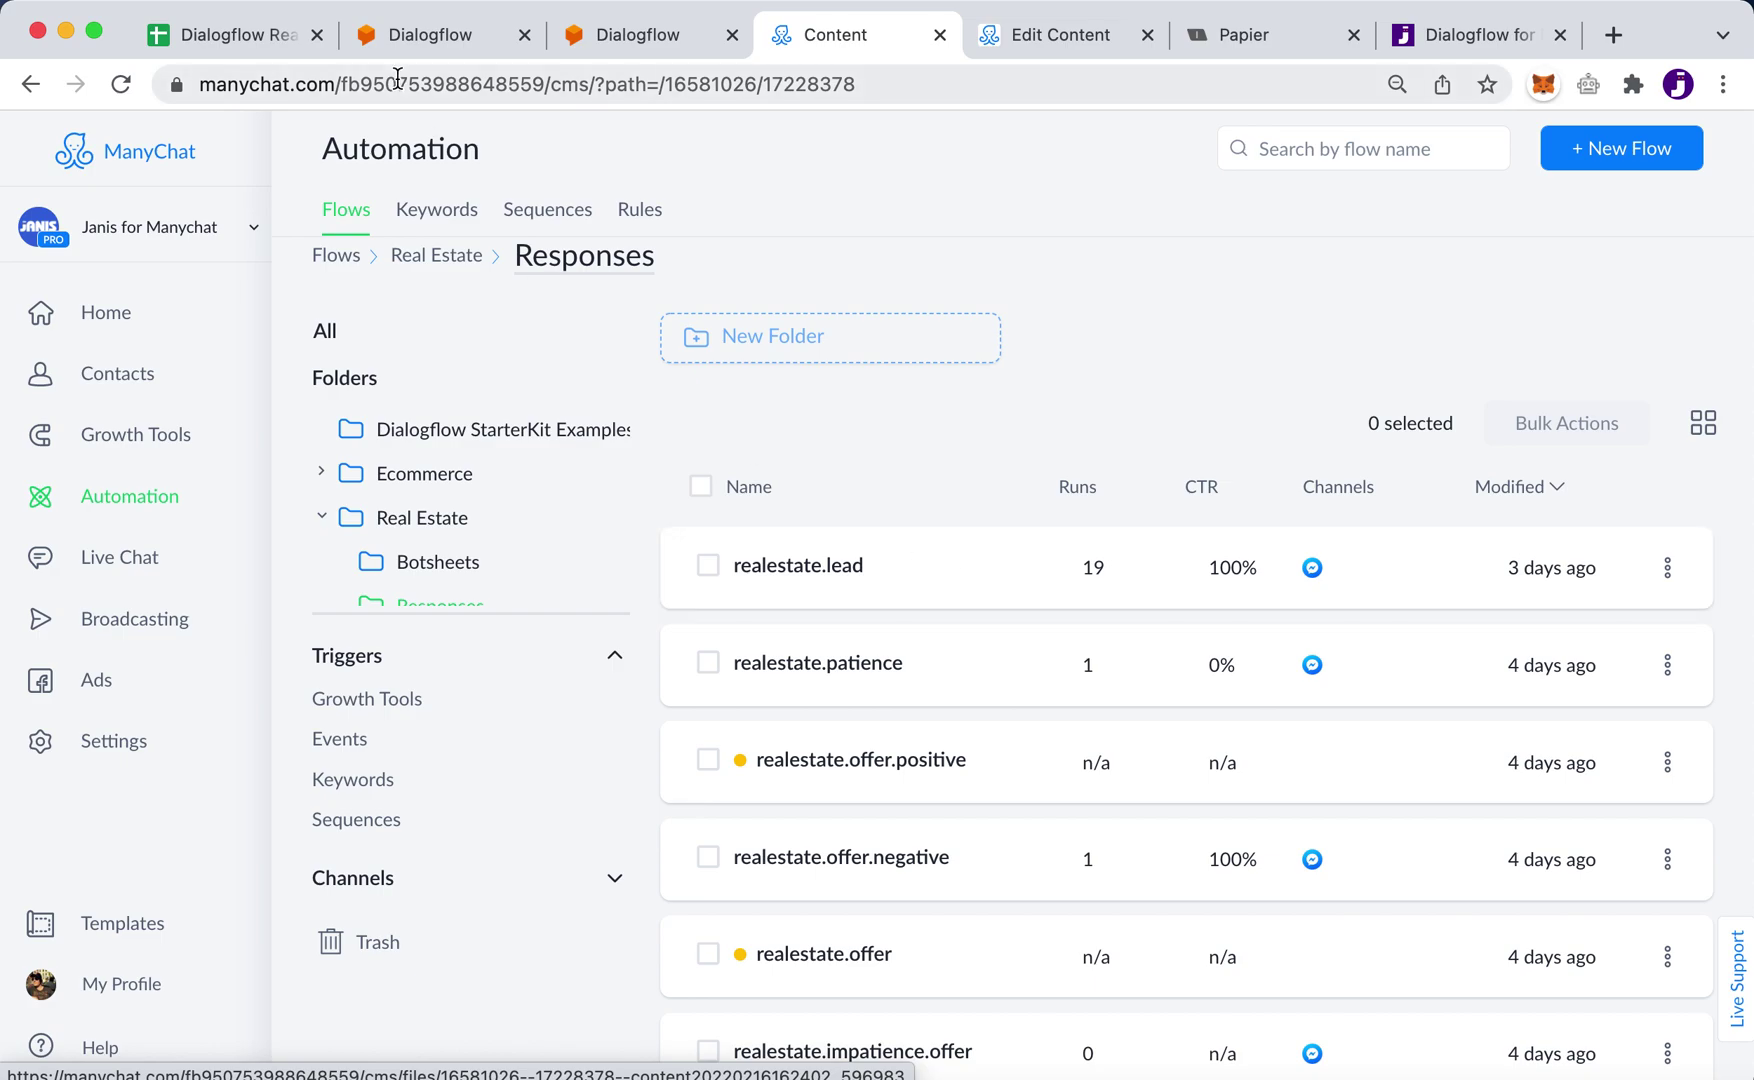
click(415, 40)
scroll(833, 944, down, 3)
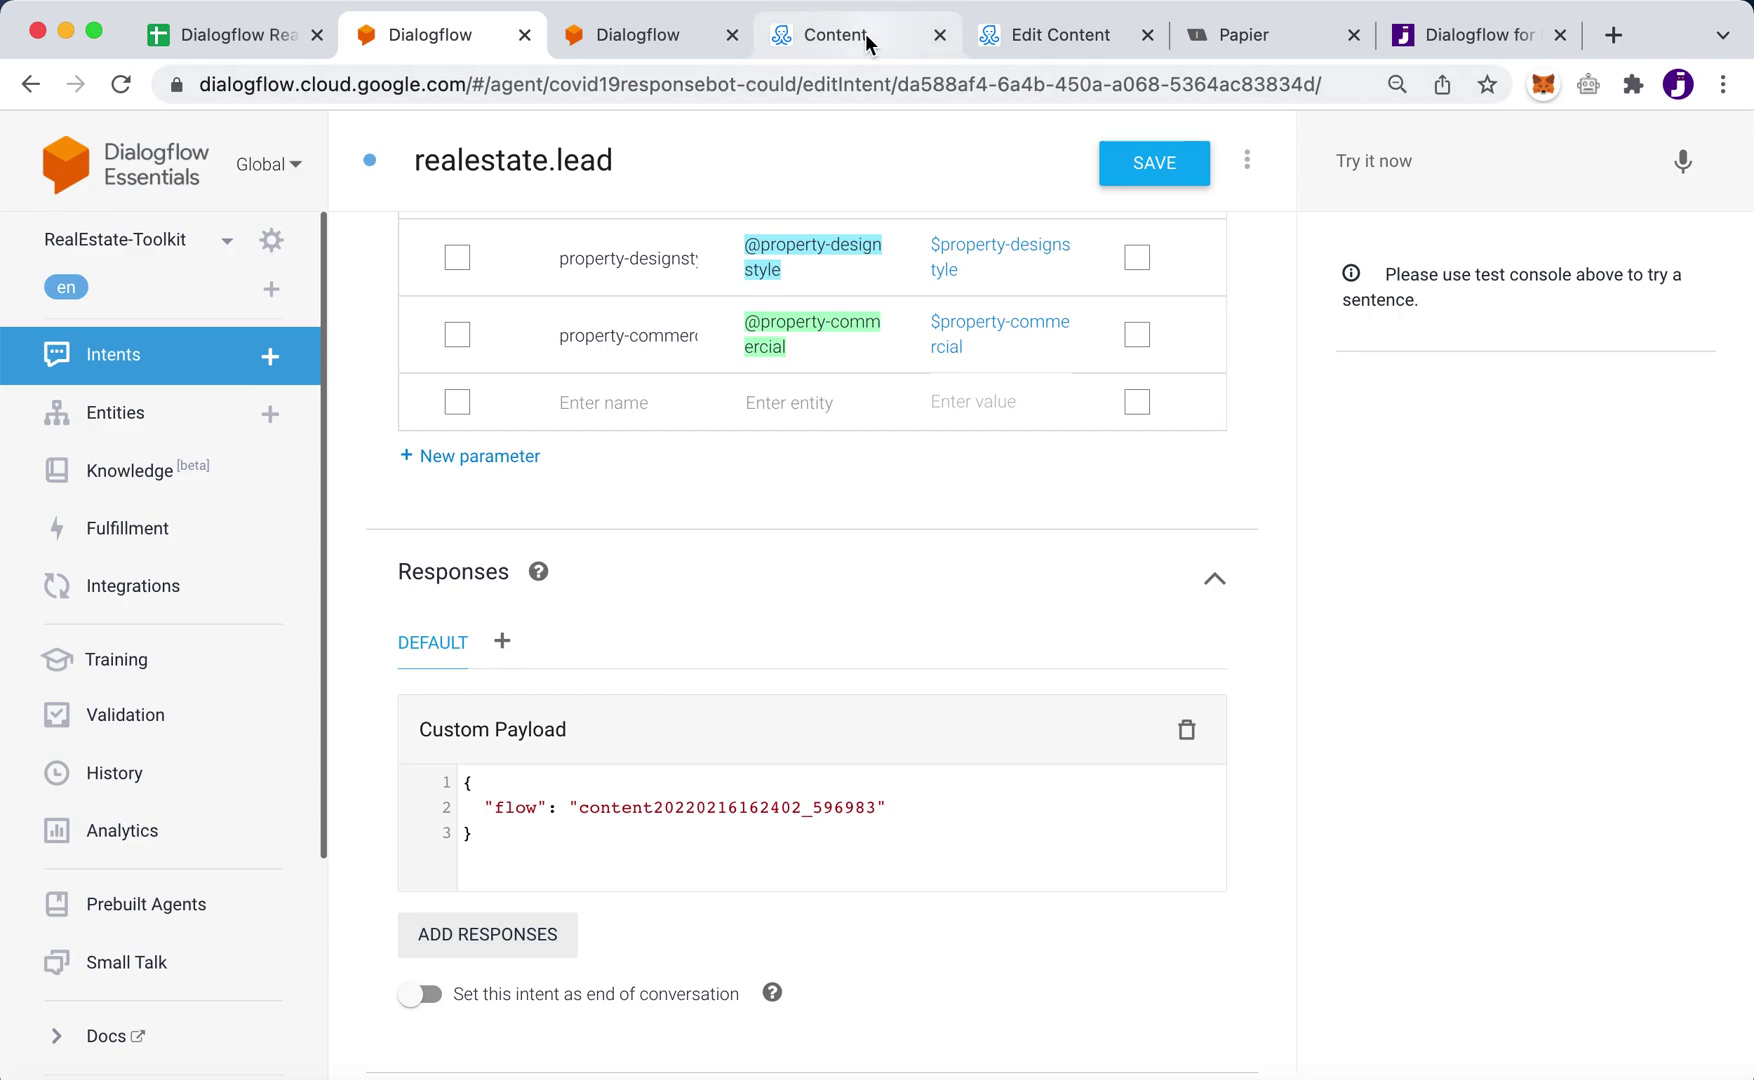
click(840, 36)
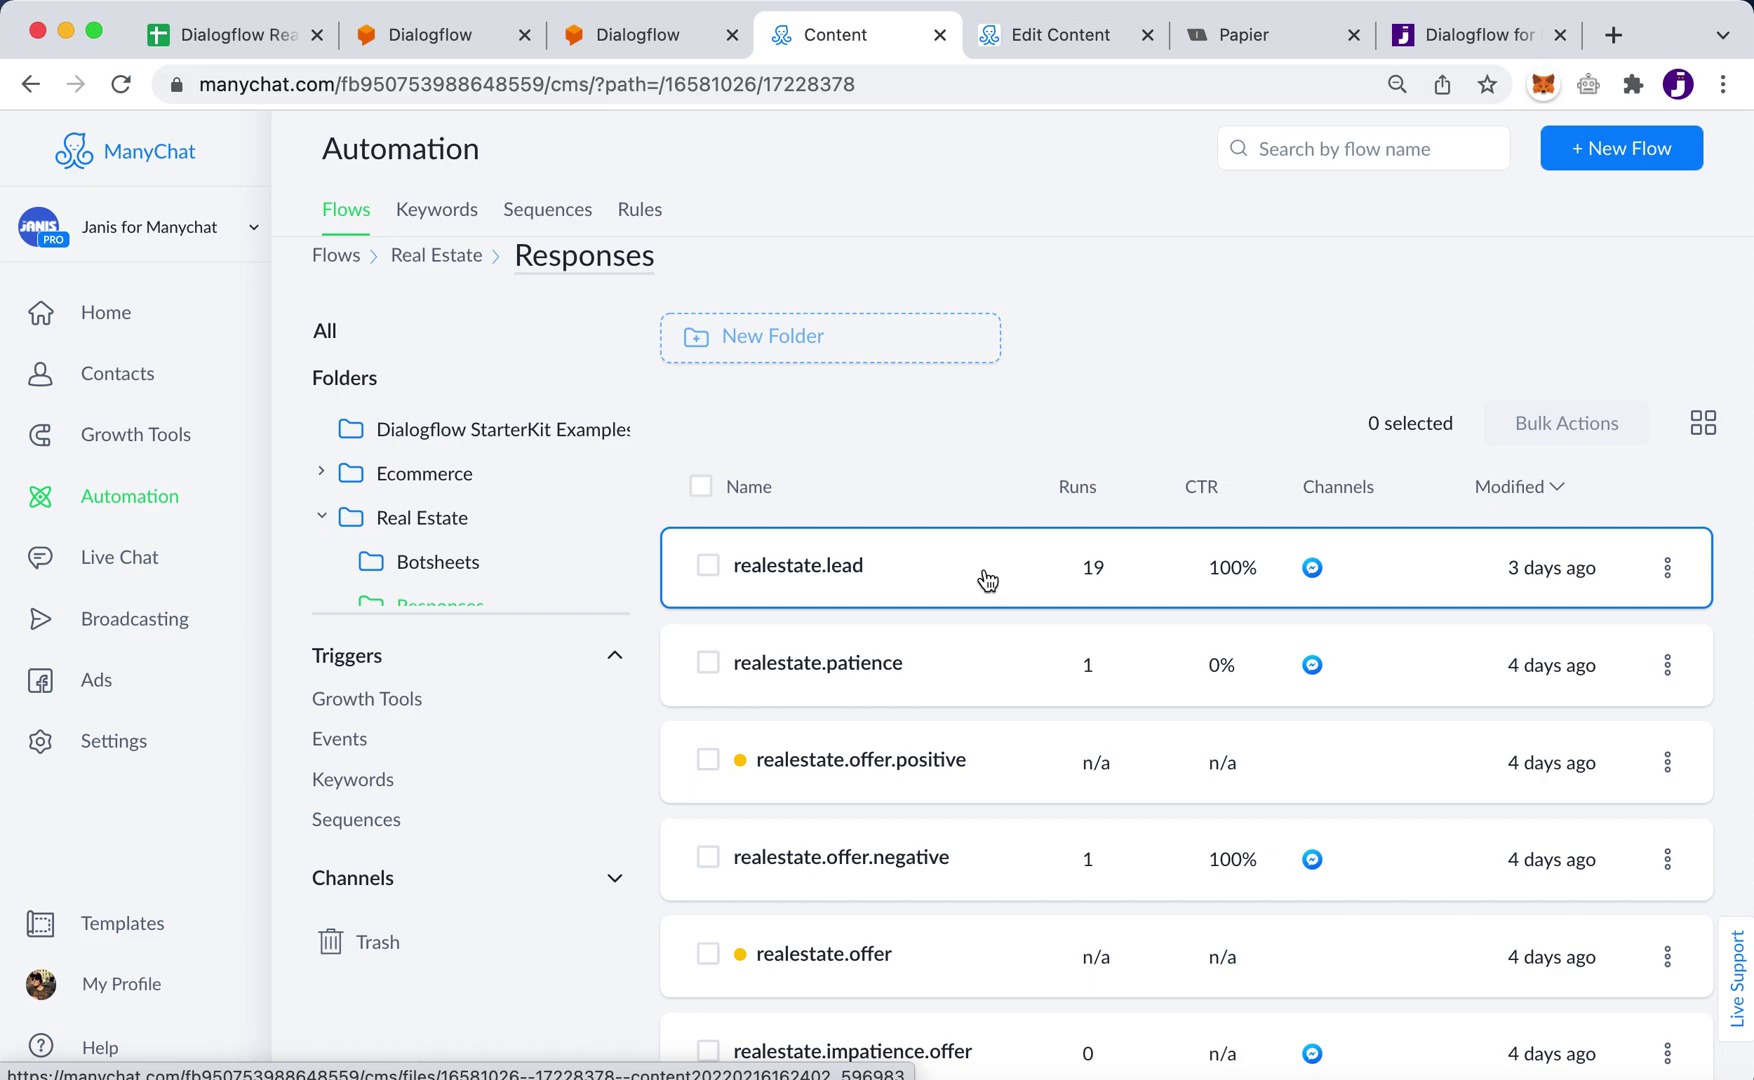
scroll(985, 578, up, 3)
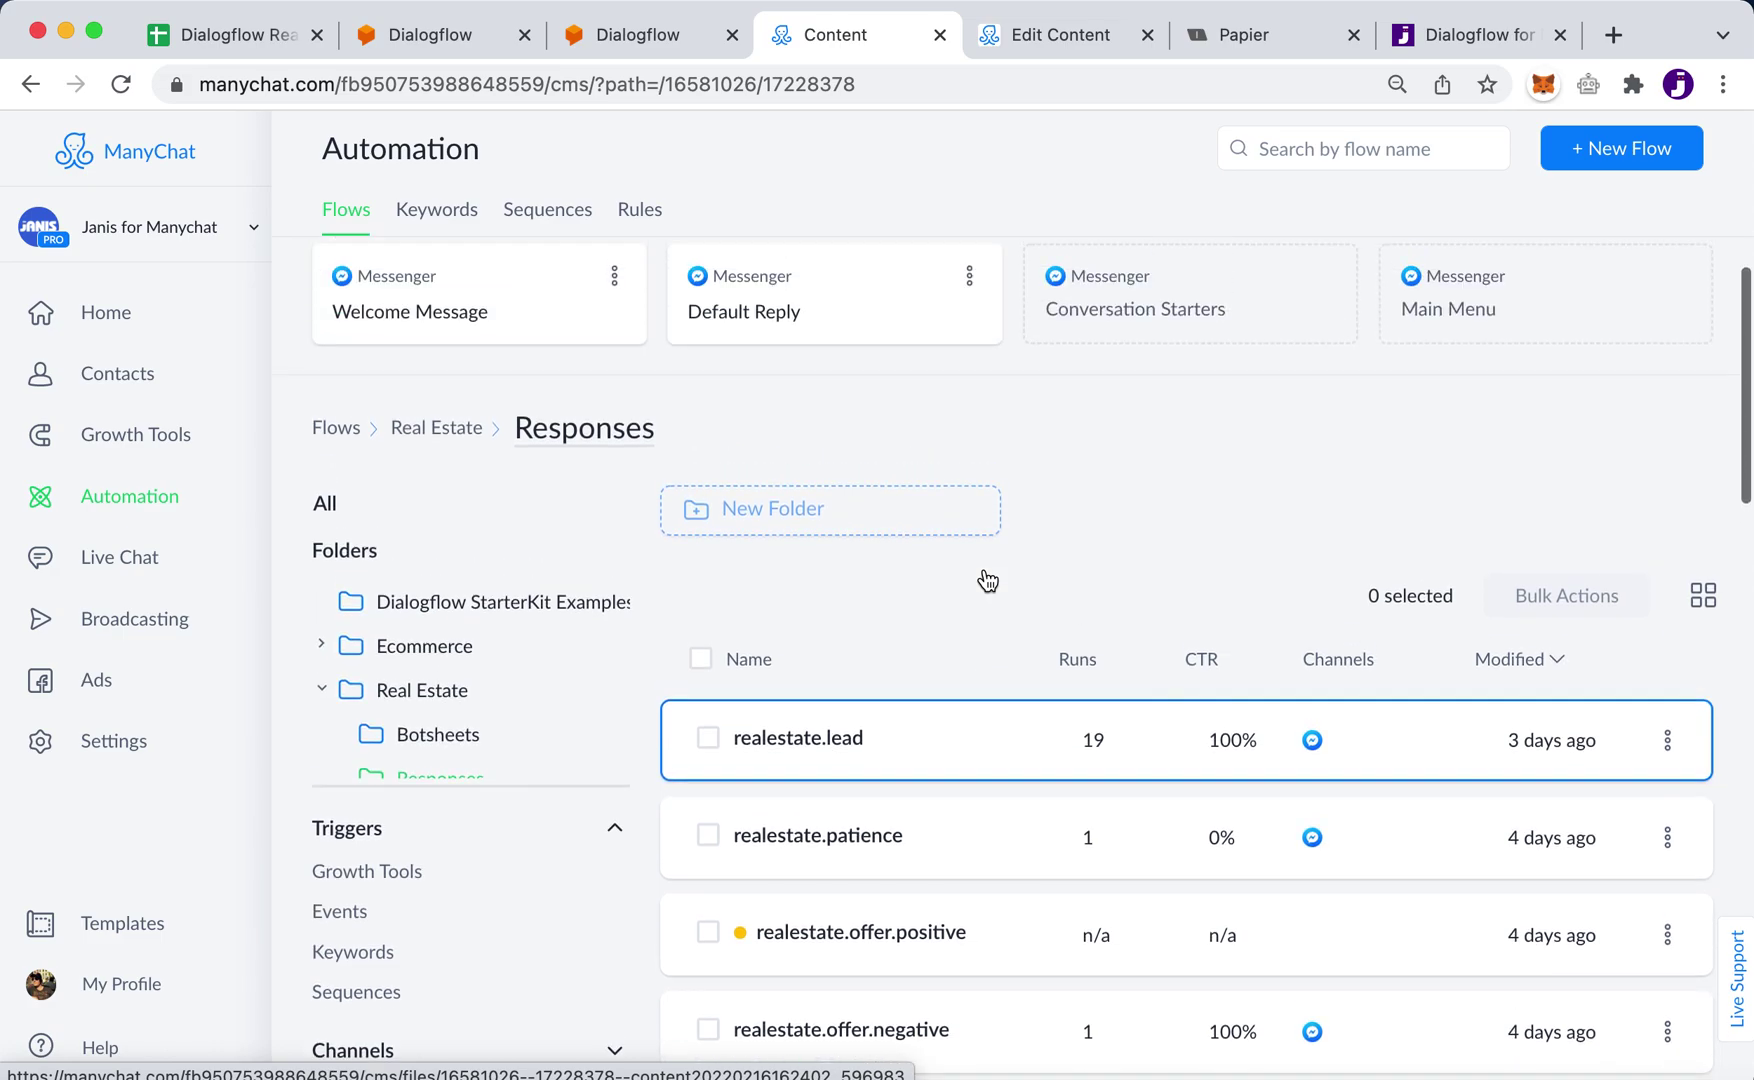
Step: Switch to Dialogflow, return to the intents list and clear the "lead" search to show all intents
click(431, 36)
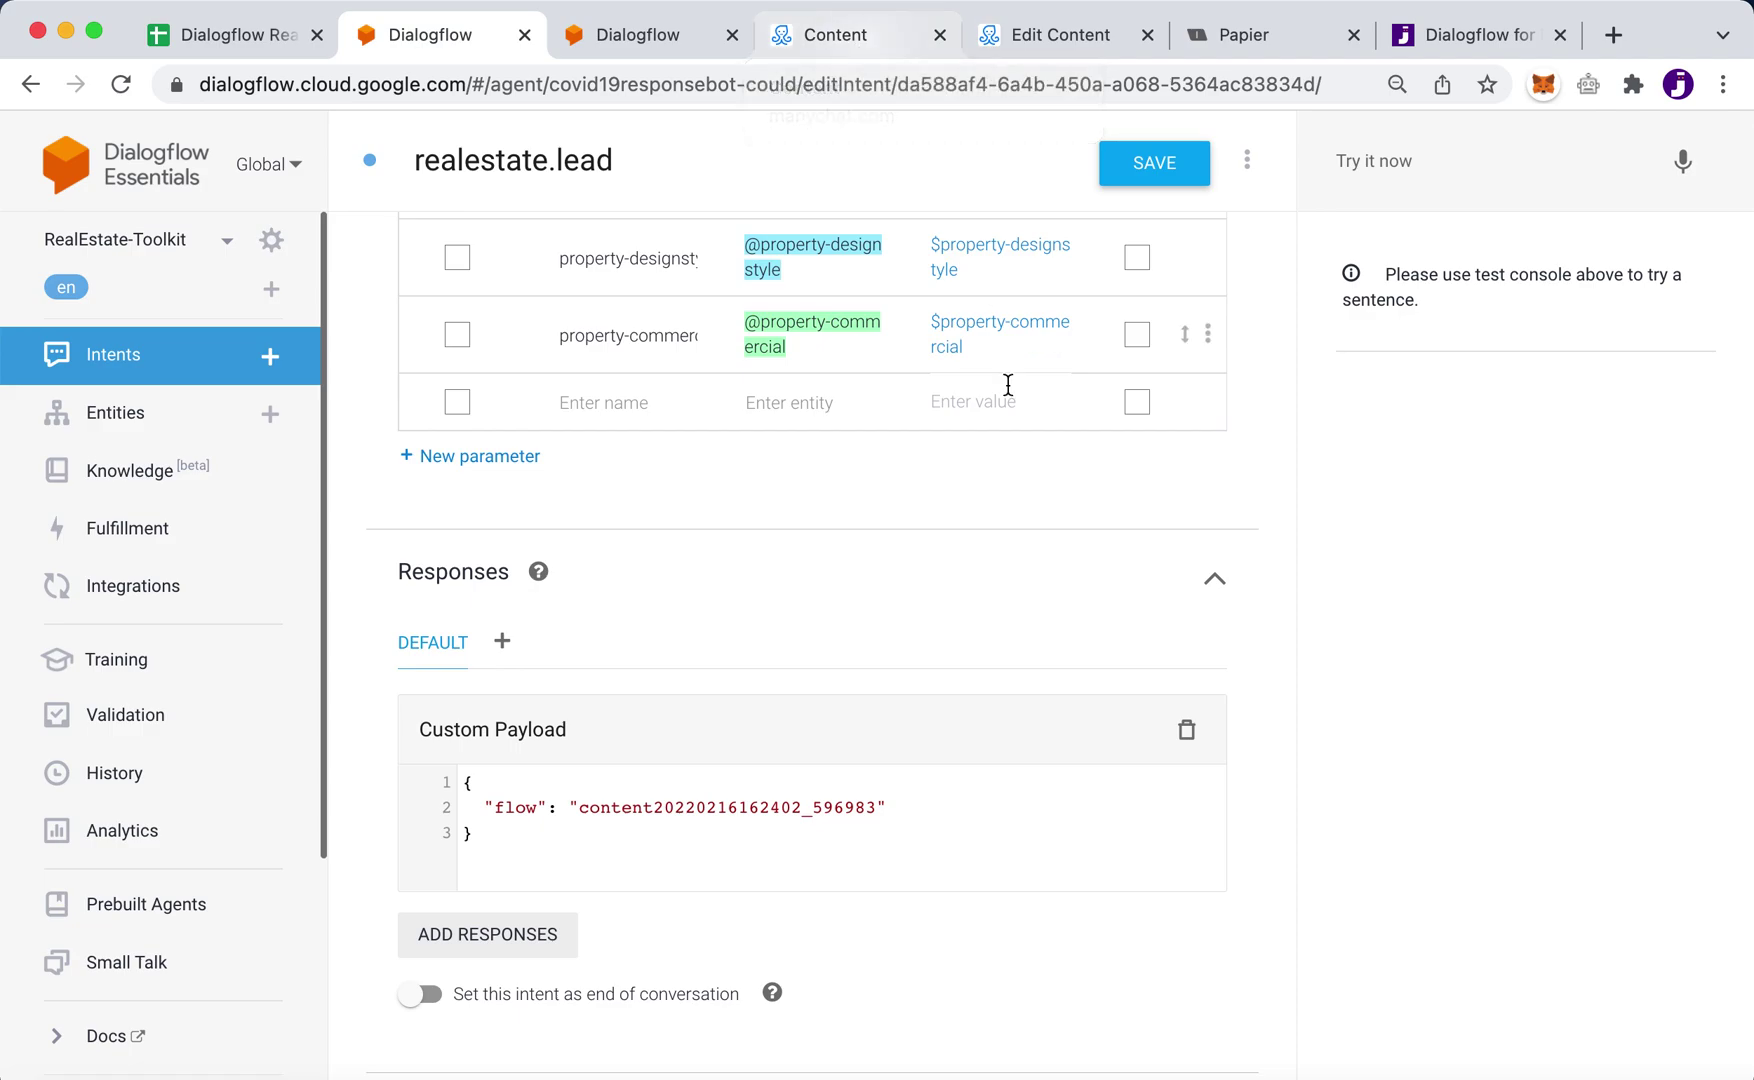
click(126, 366)
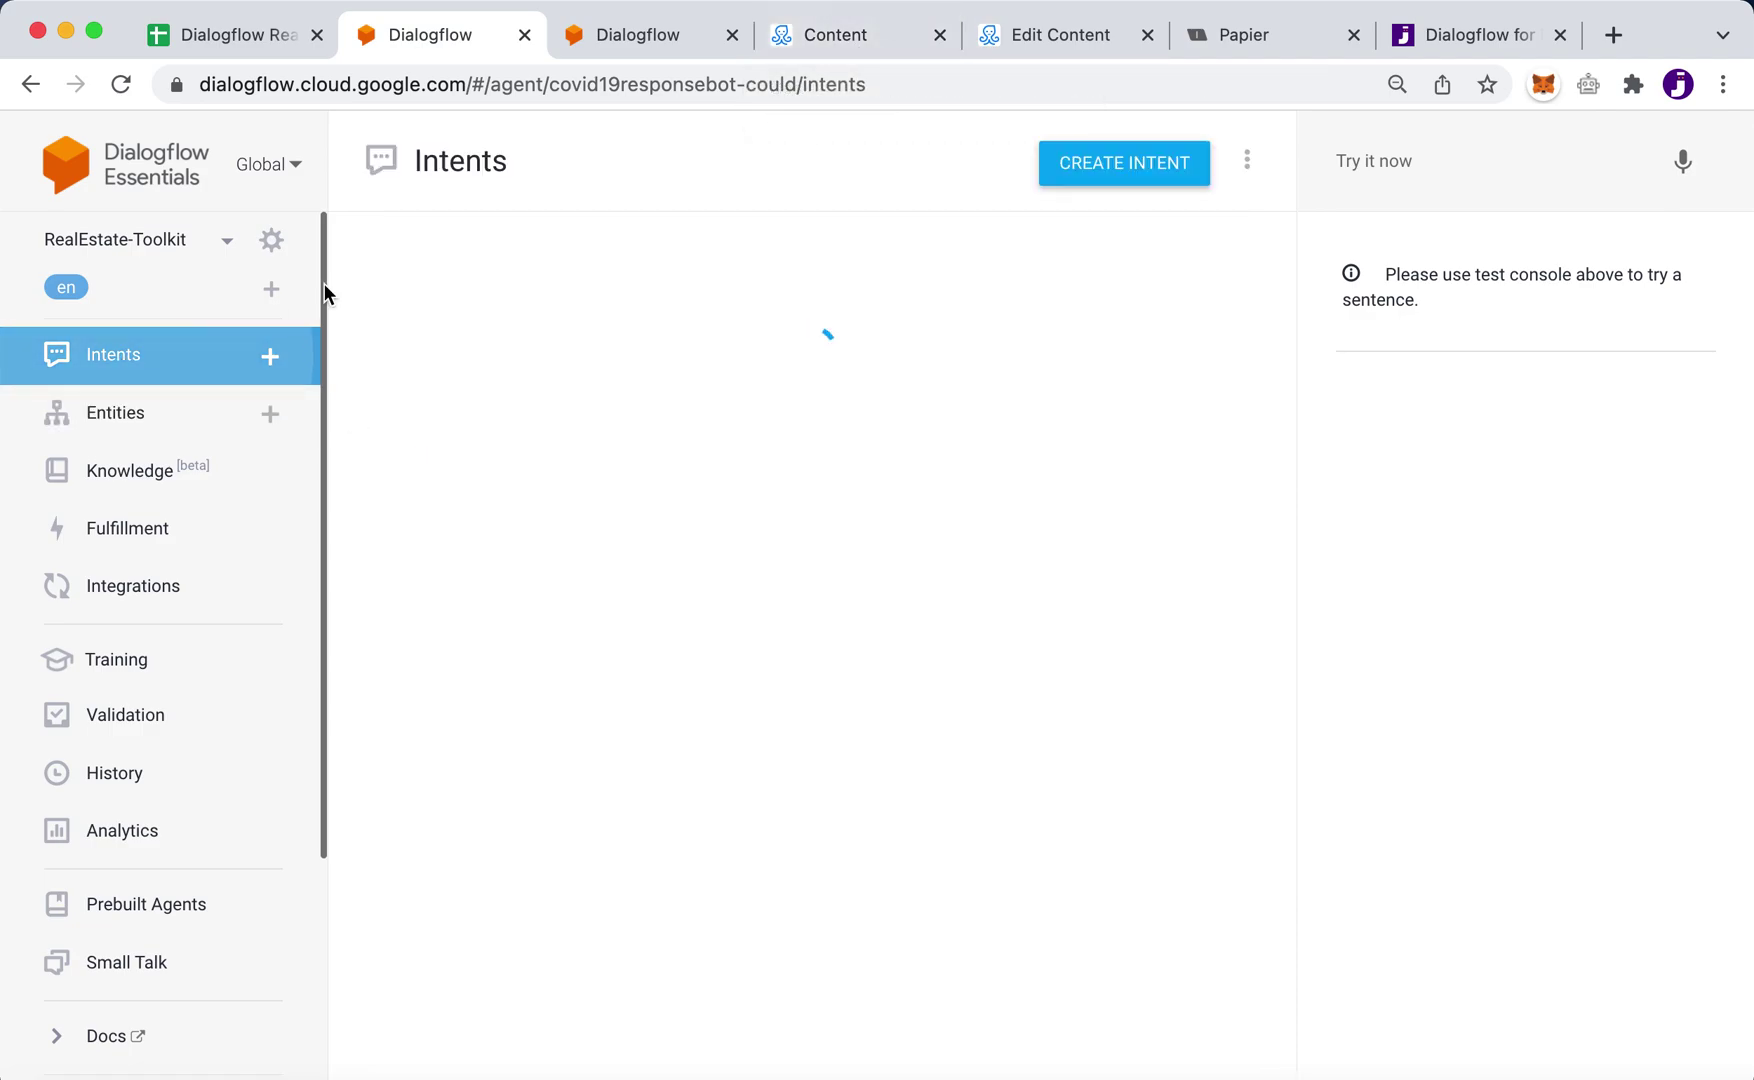
drag(435, 268, 348, 262)
key(BackSpace)
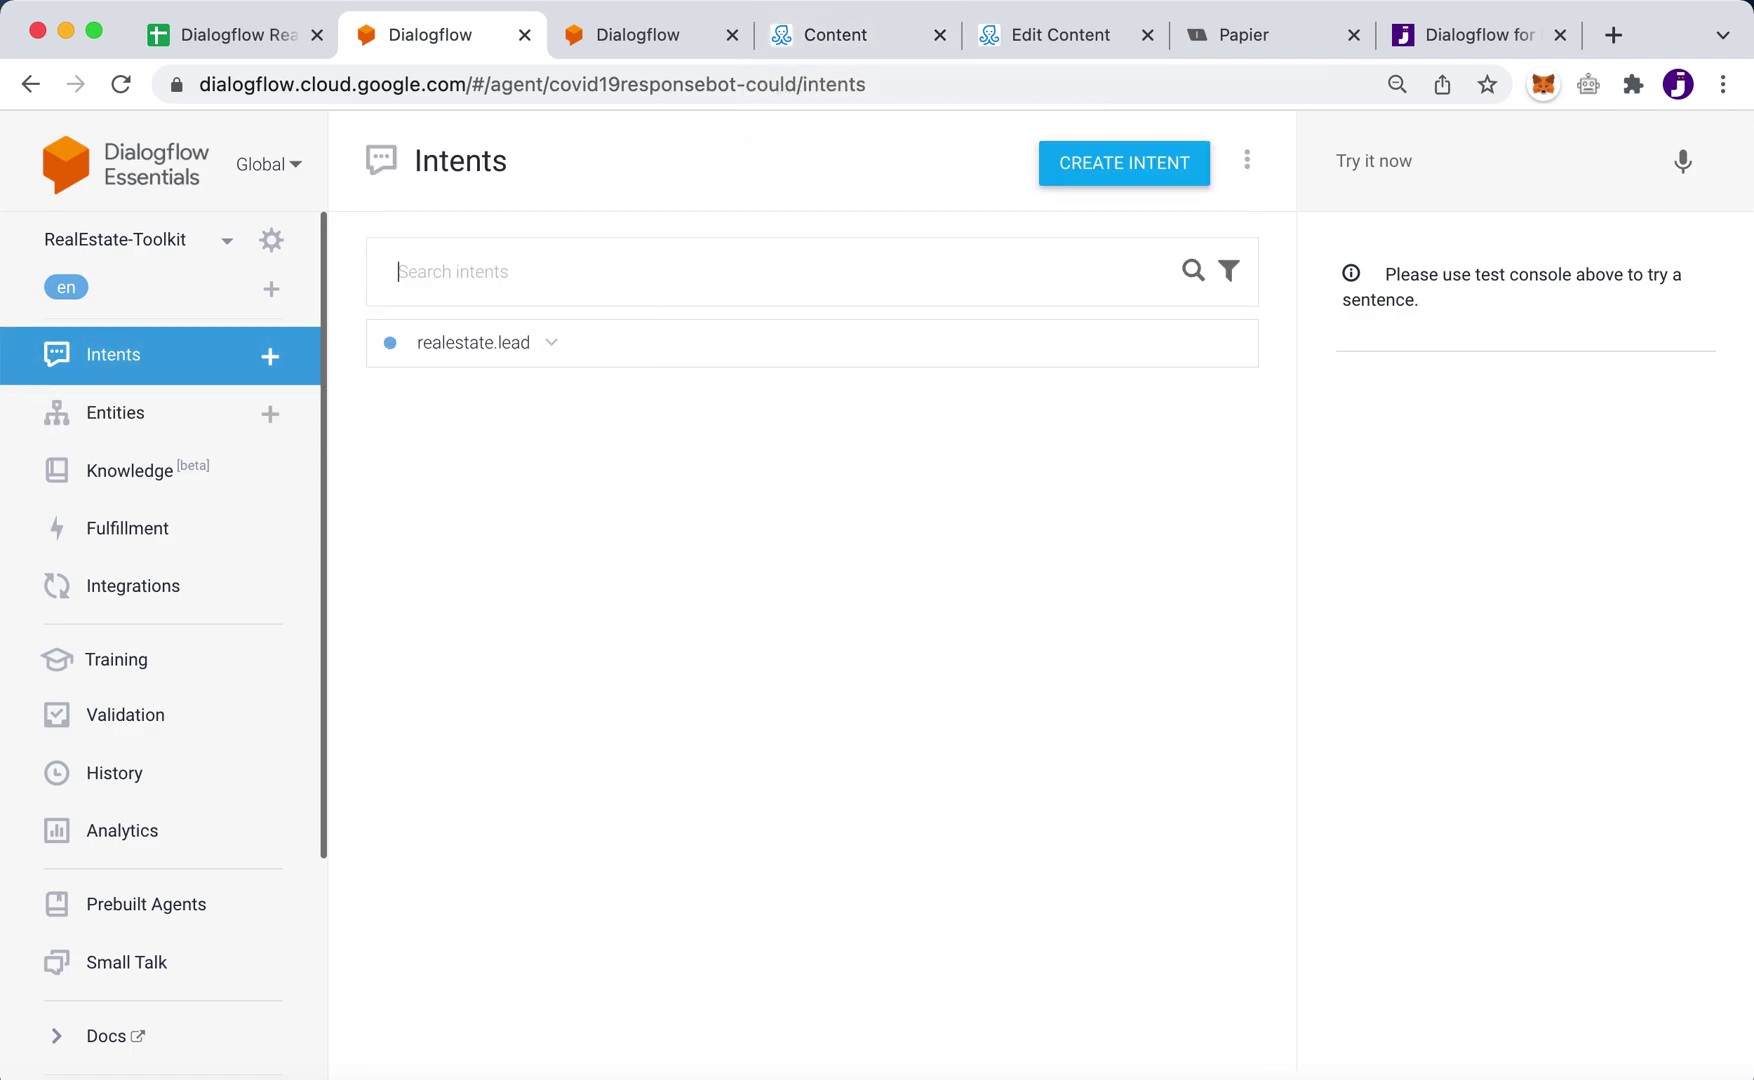
scroll(775, 958, down, 2)
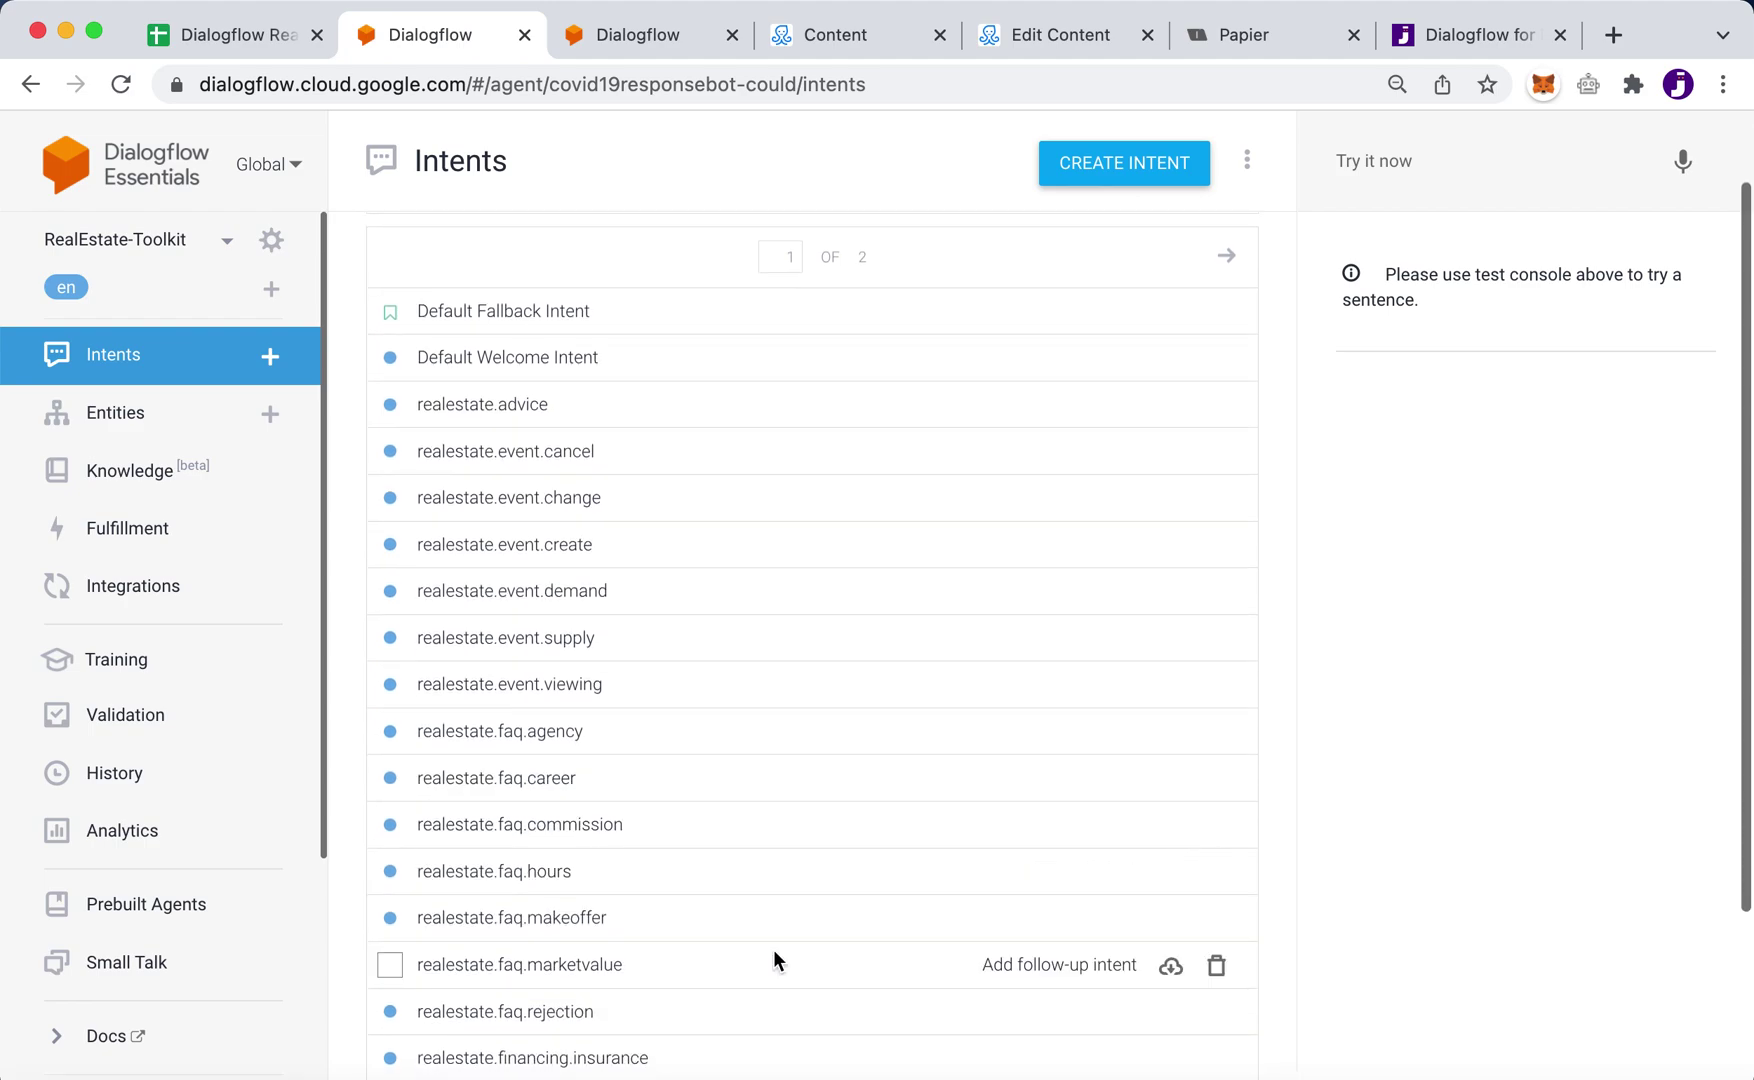